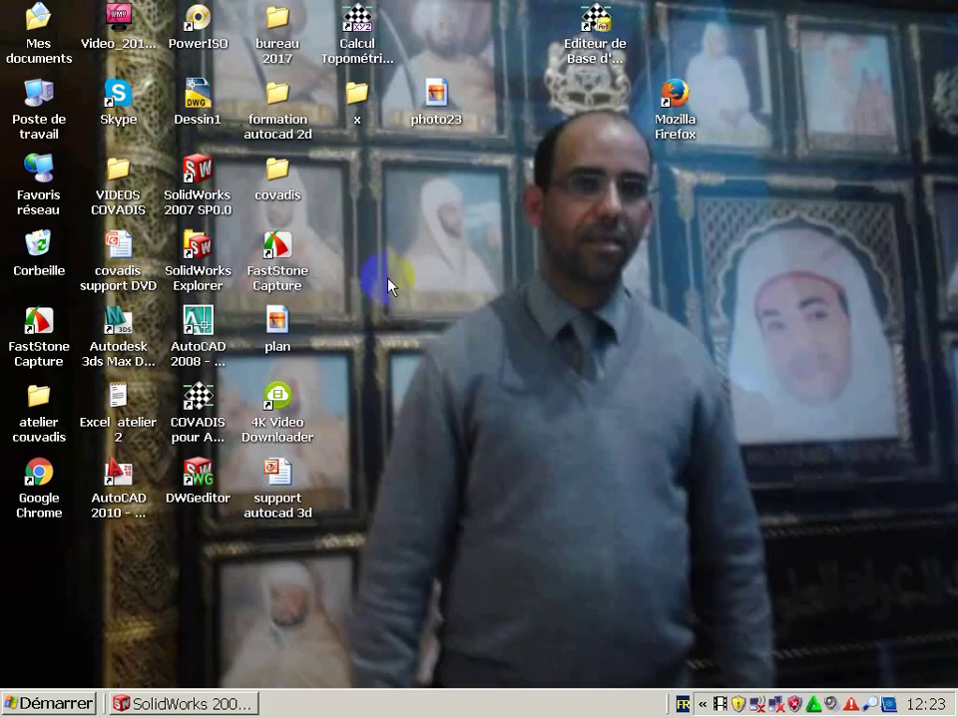
Step: Restore the SolidWorks 2007 window showing the empty part Pièce1
click(228, 706)
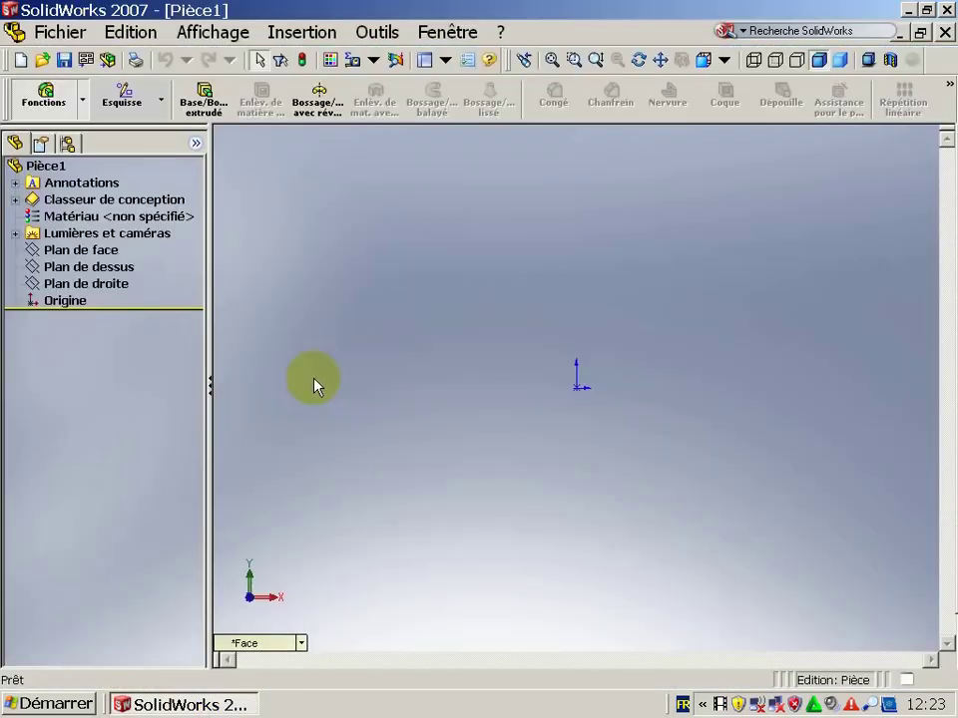
Step: On the front plane, draw a horizontal construction line from the origin to the right
click(159, 107)
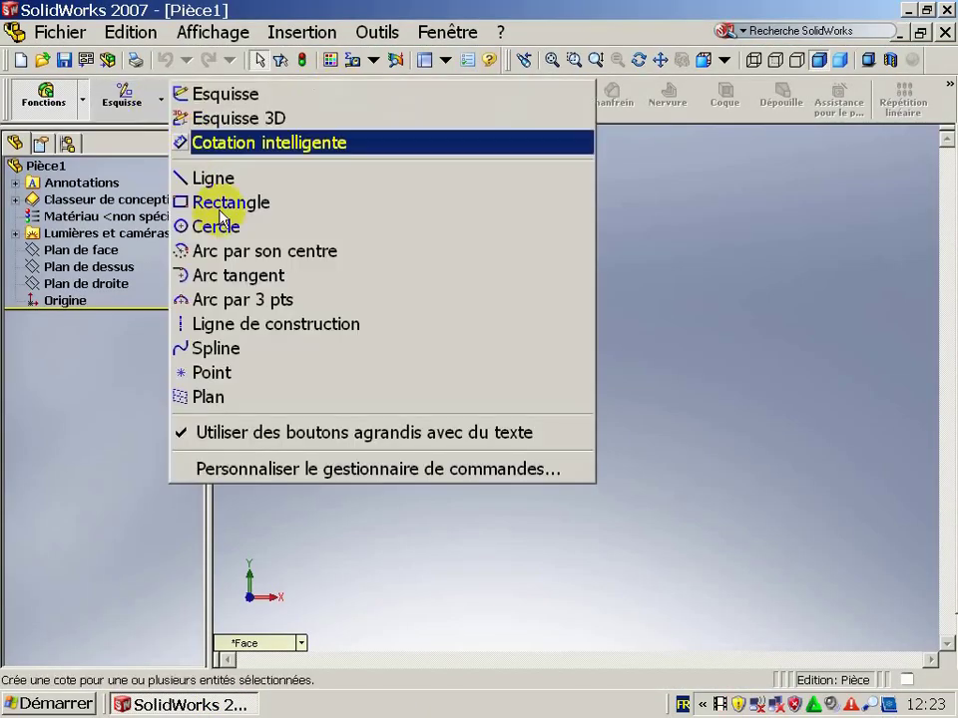
click(236, 326)
click(451, 254)
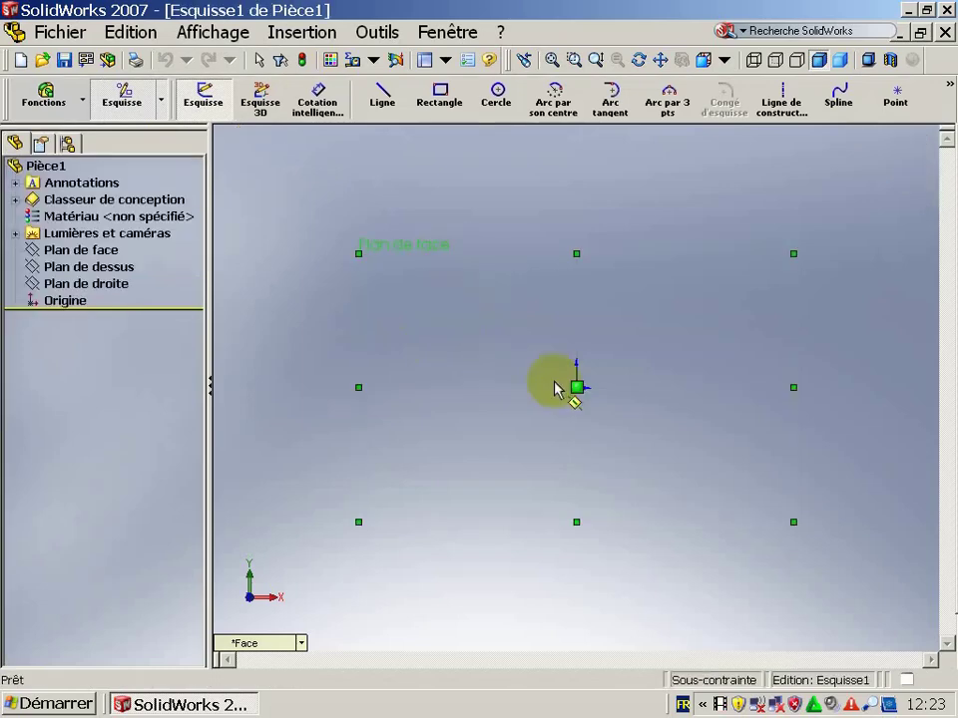
click(576, 387)
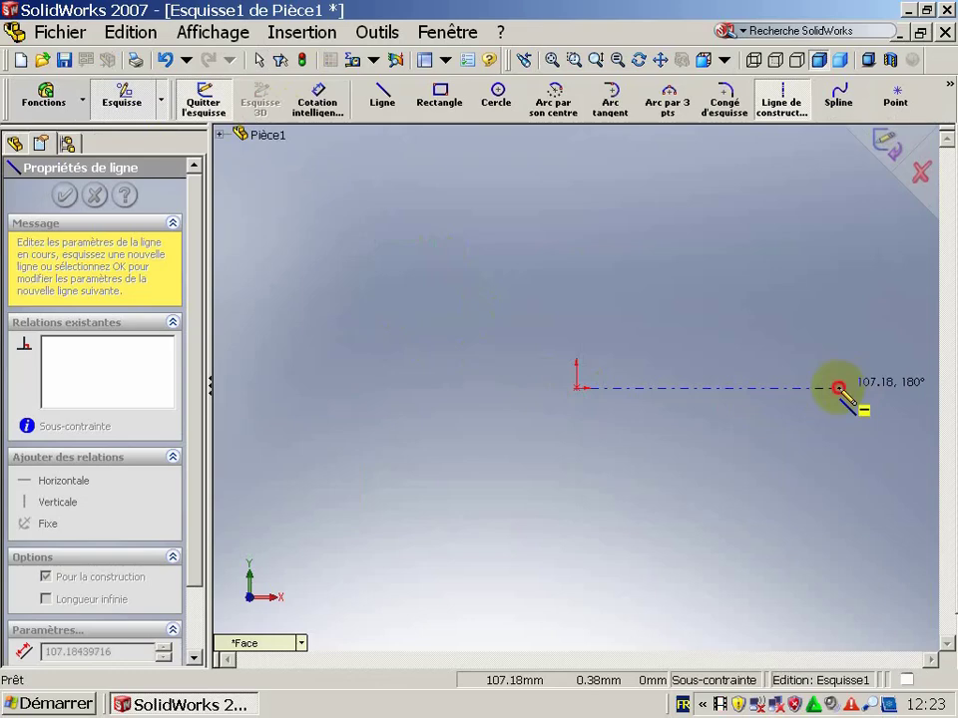
click(838, 389)
key(Escape)
Step: Draw a circle centred at the origin
click(496, 96)
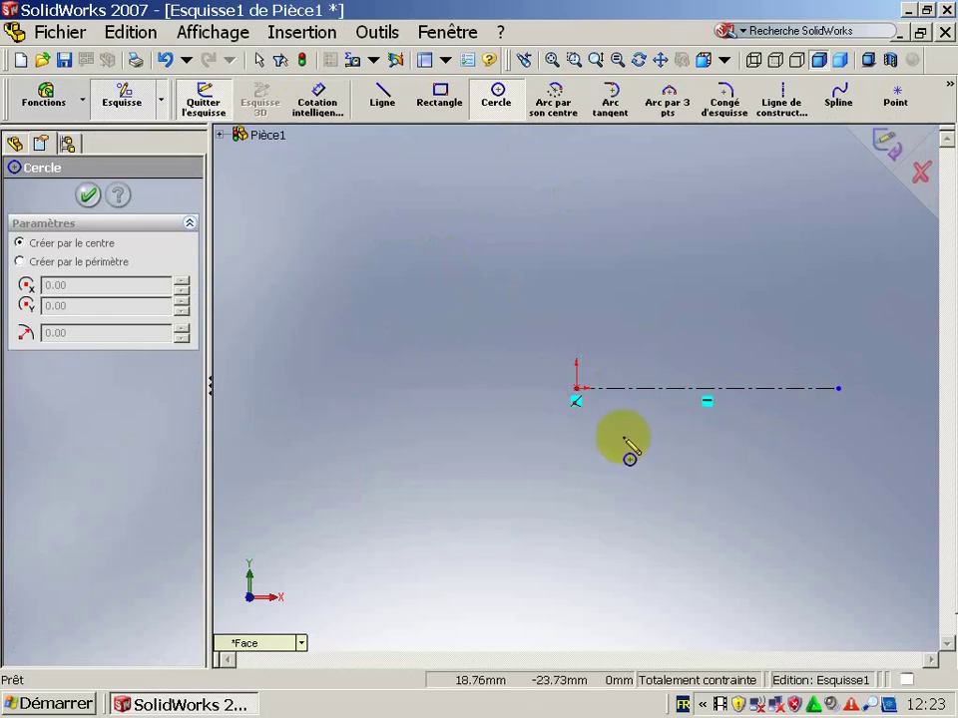
click(577, 388)
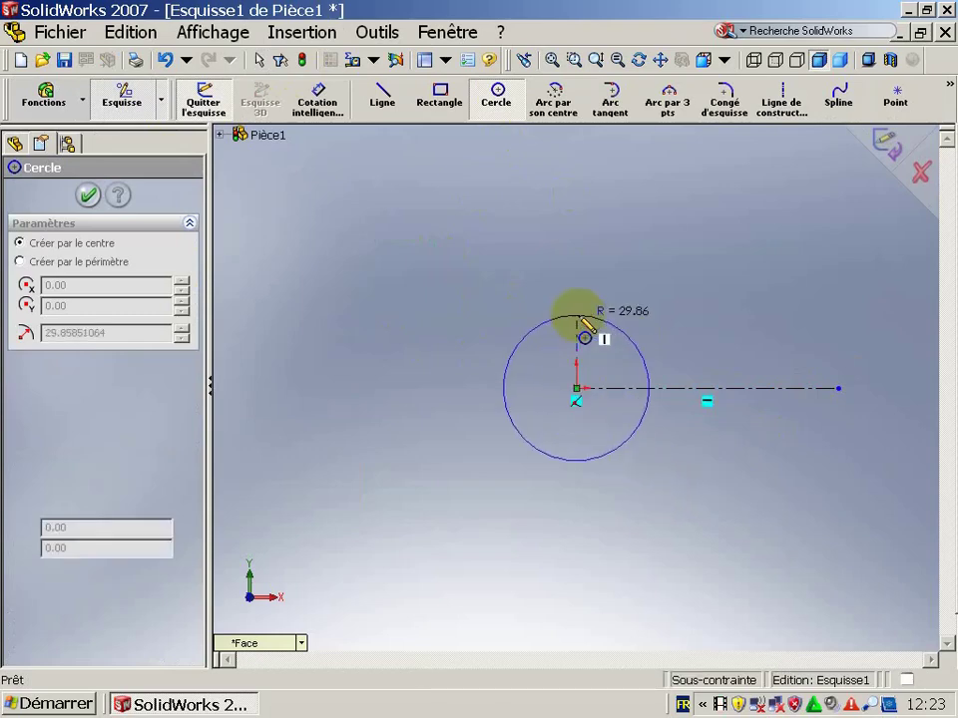
click(580, 318)
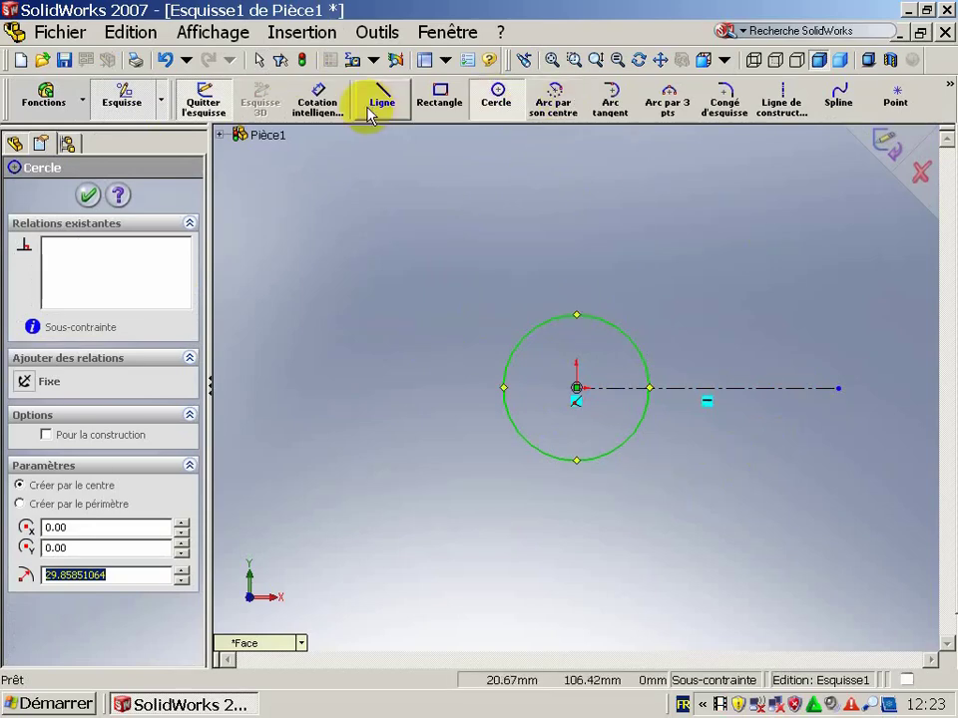
Step: Dimension the circle's diameter at 50, then change it to 100
click(318, 100)
click(574, 318)
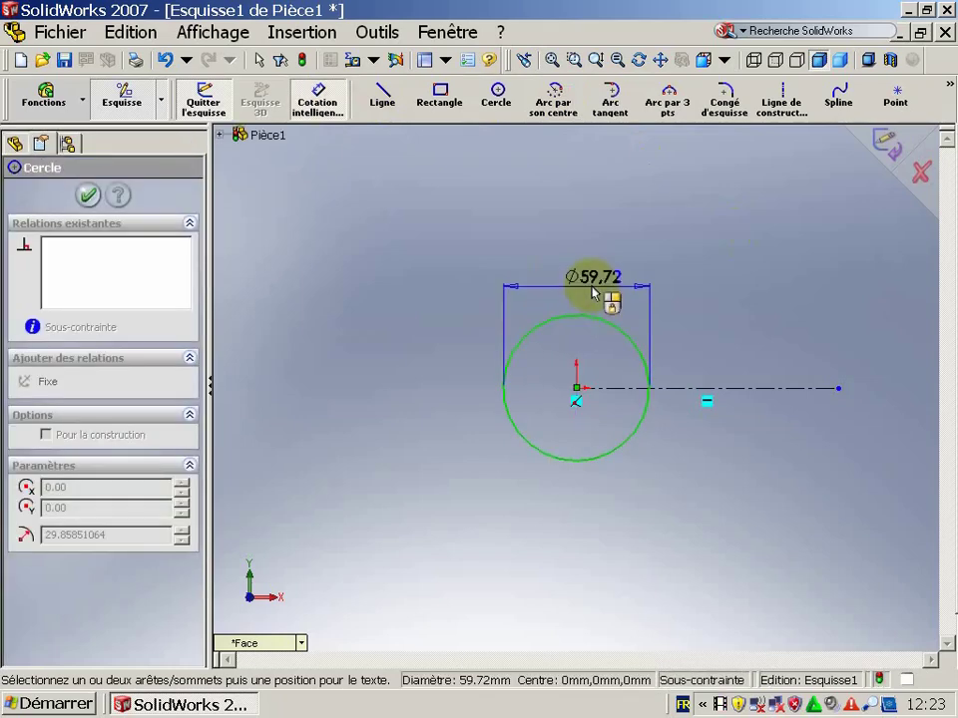
click(598, 267)
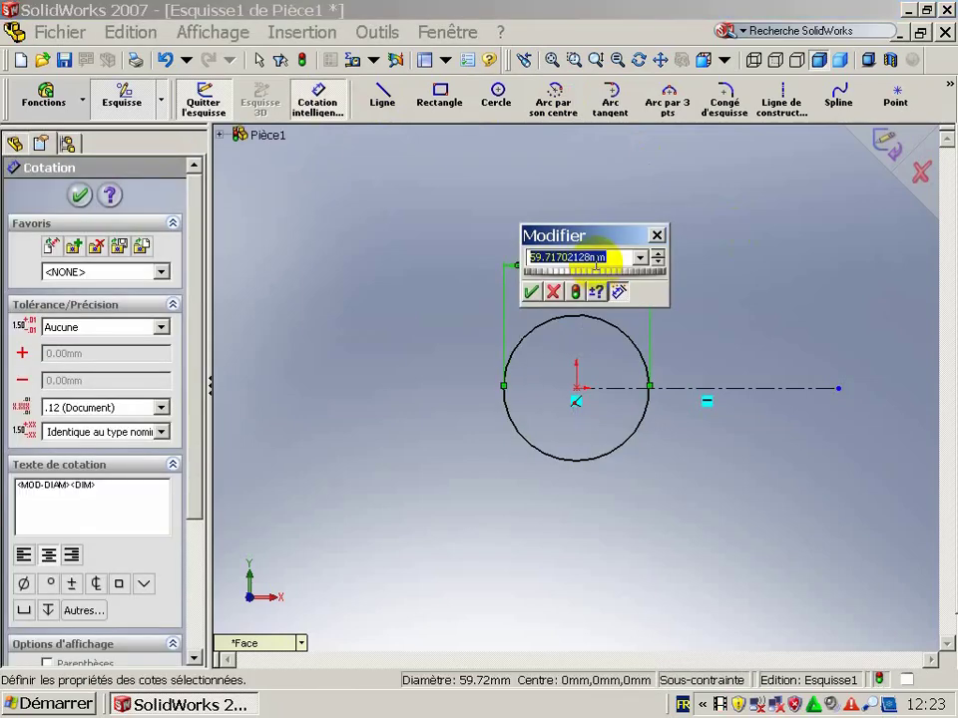
text(50)
key(Return)
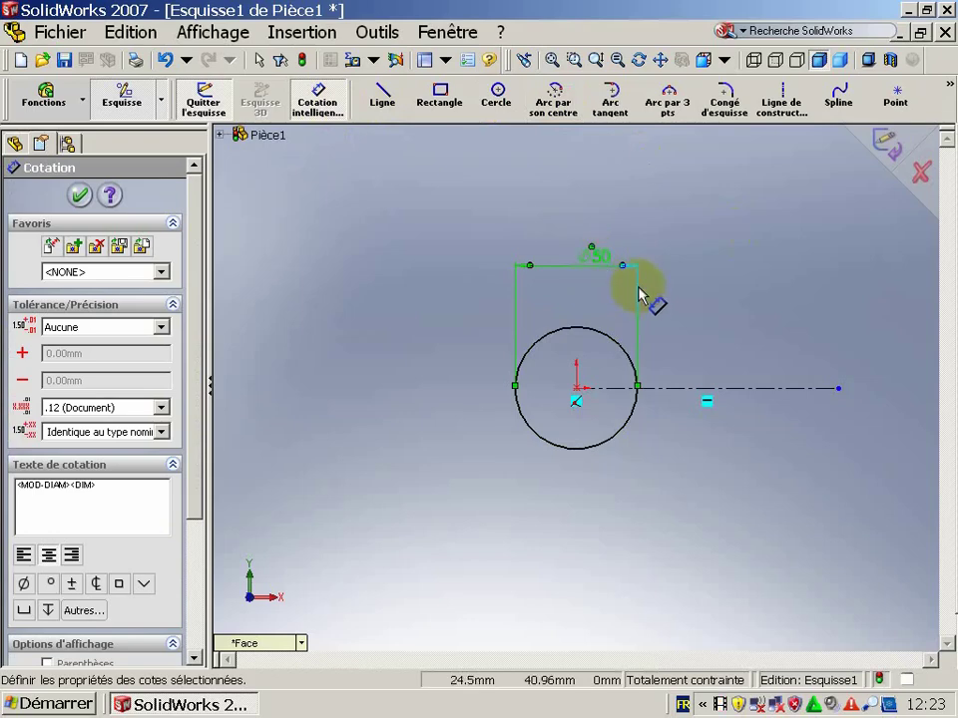
key(Escape)
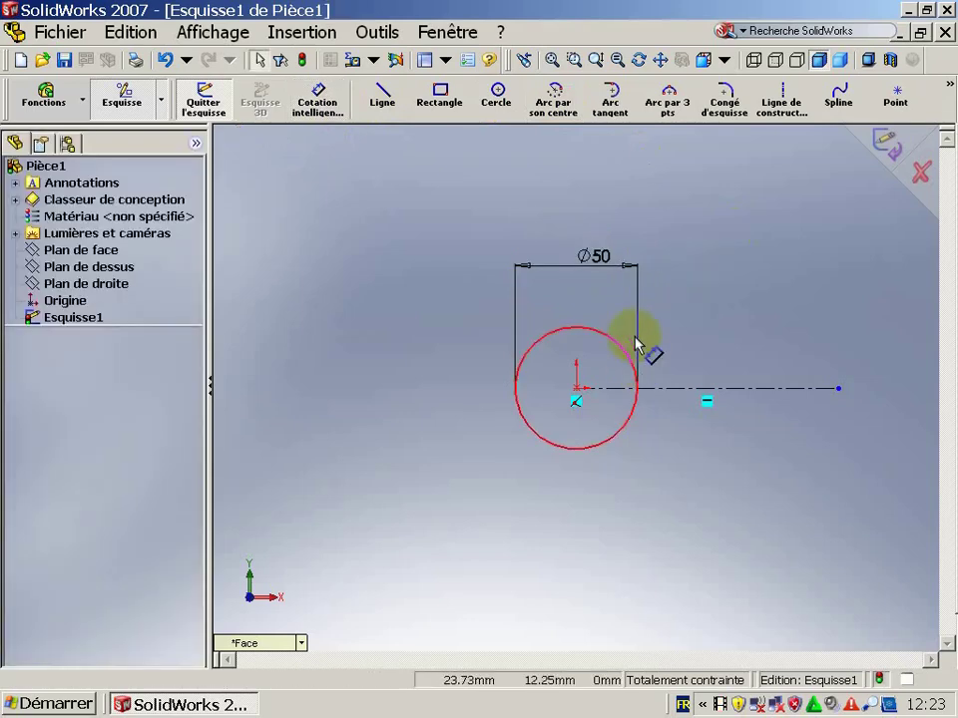
double_click(598, 258)
text(100)
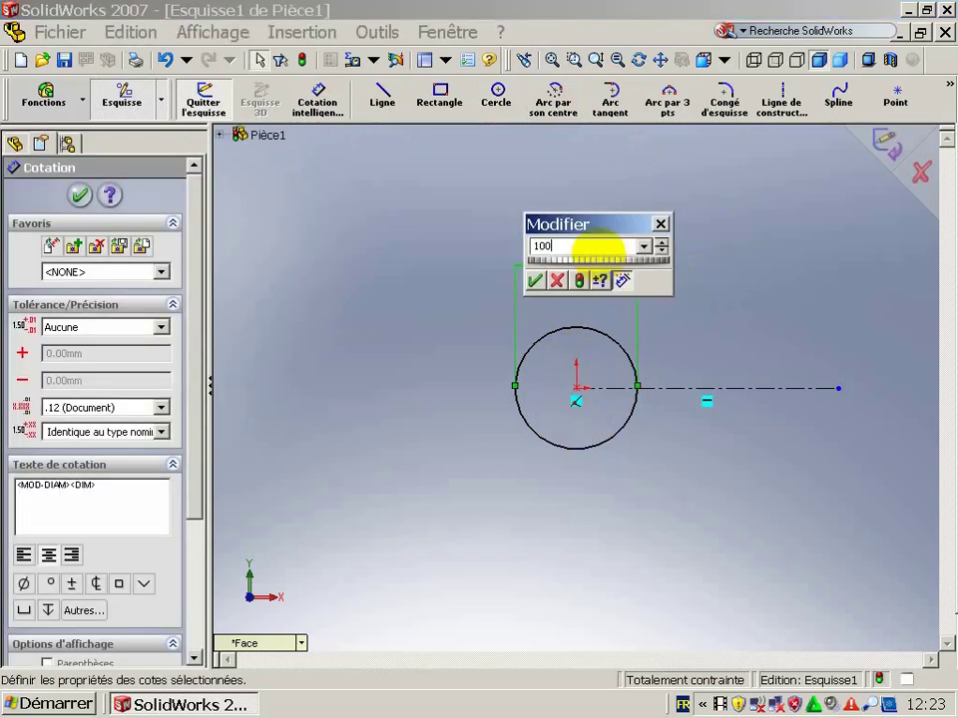
key(Return)
key(Escape)
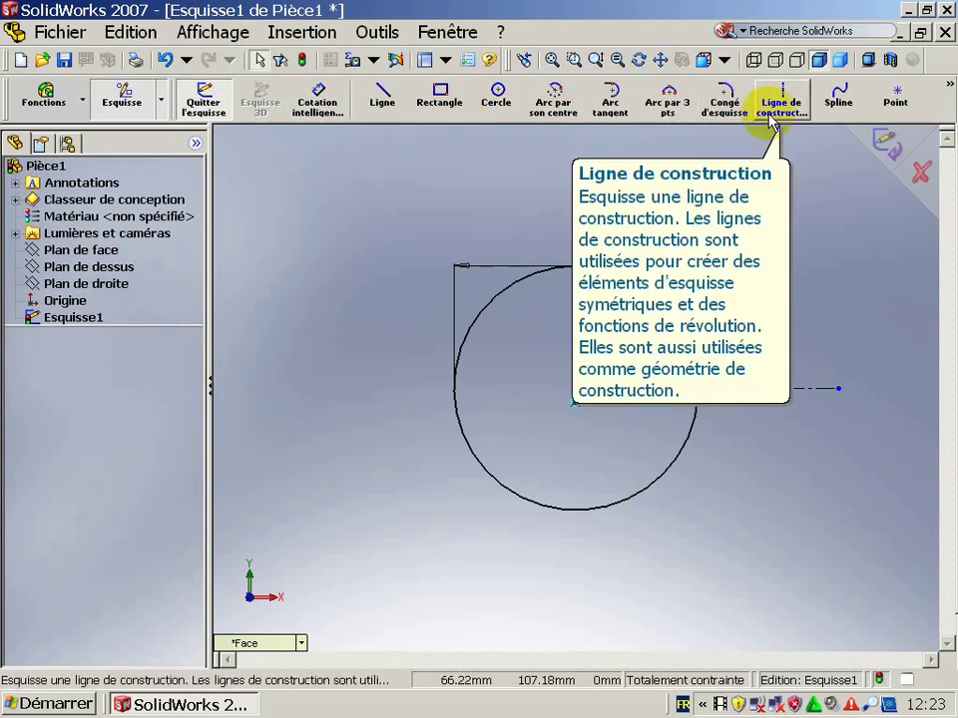
Step: Draw a small circle above the big one and a horizontal top line tangent to it
click(496, 95)
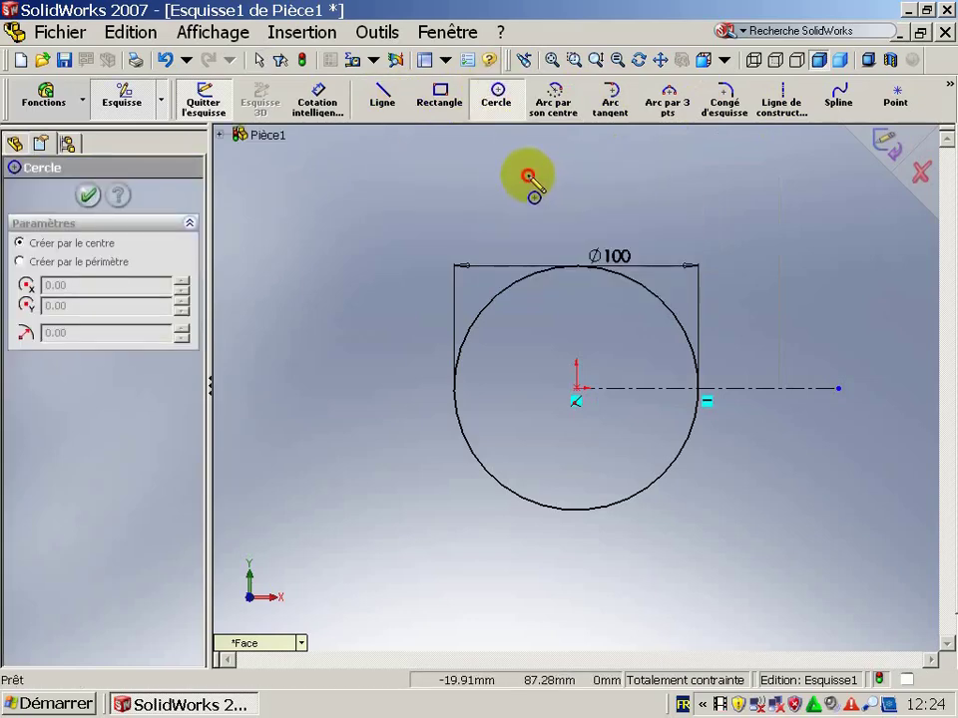
drag(529, 176, 552, 206)
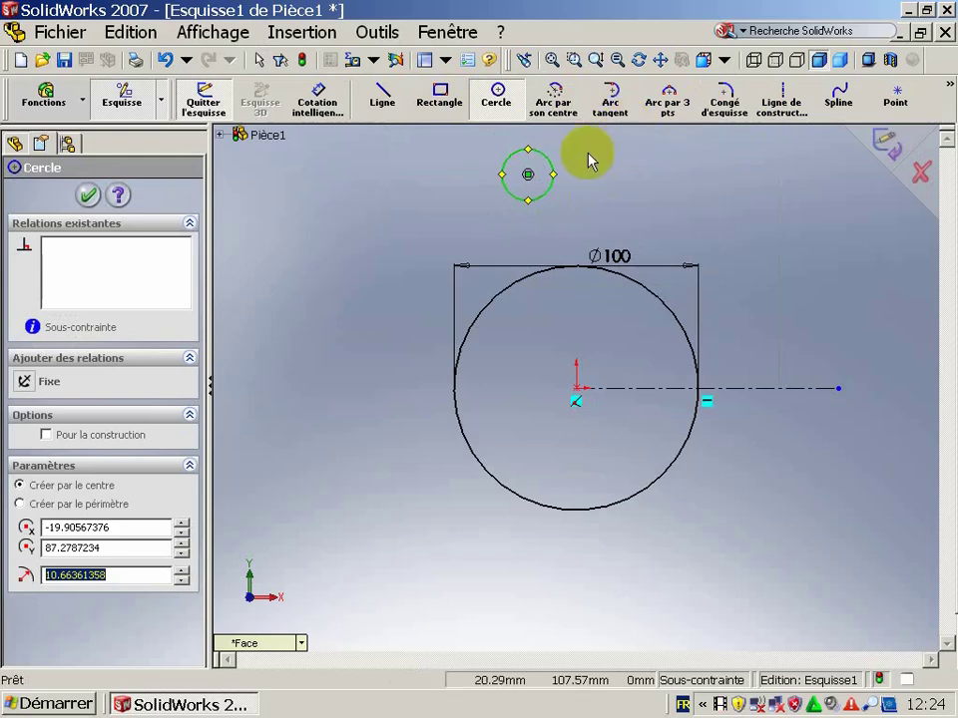
key(Escape)
click(384, 97)
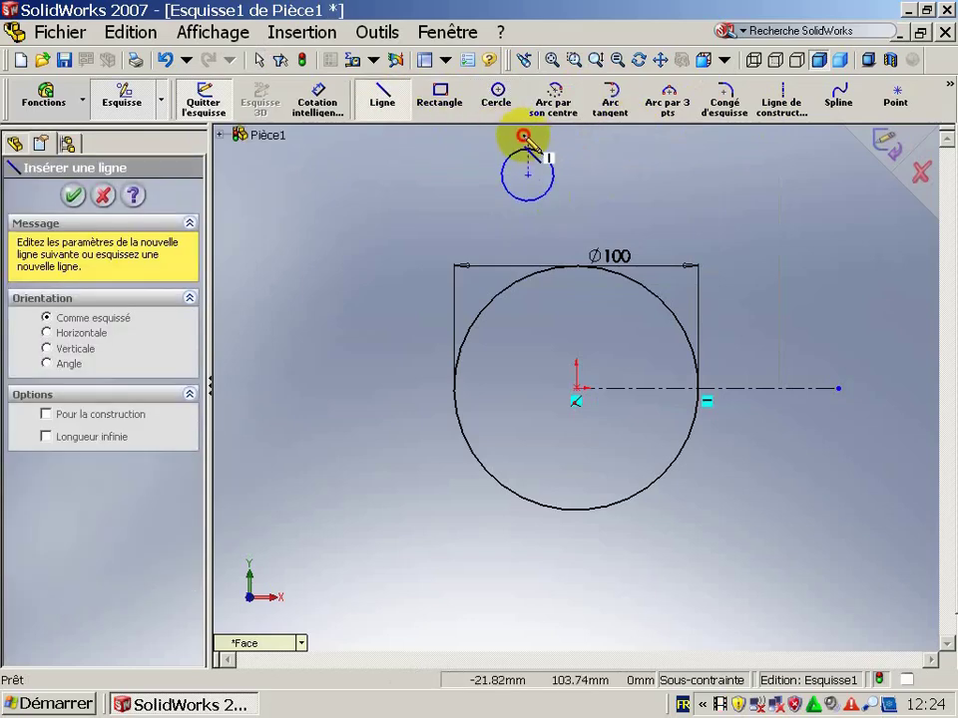
click(523, 135)
click(768, 134)
key(Escape)
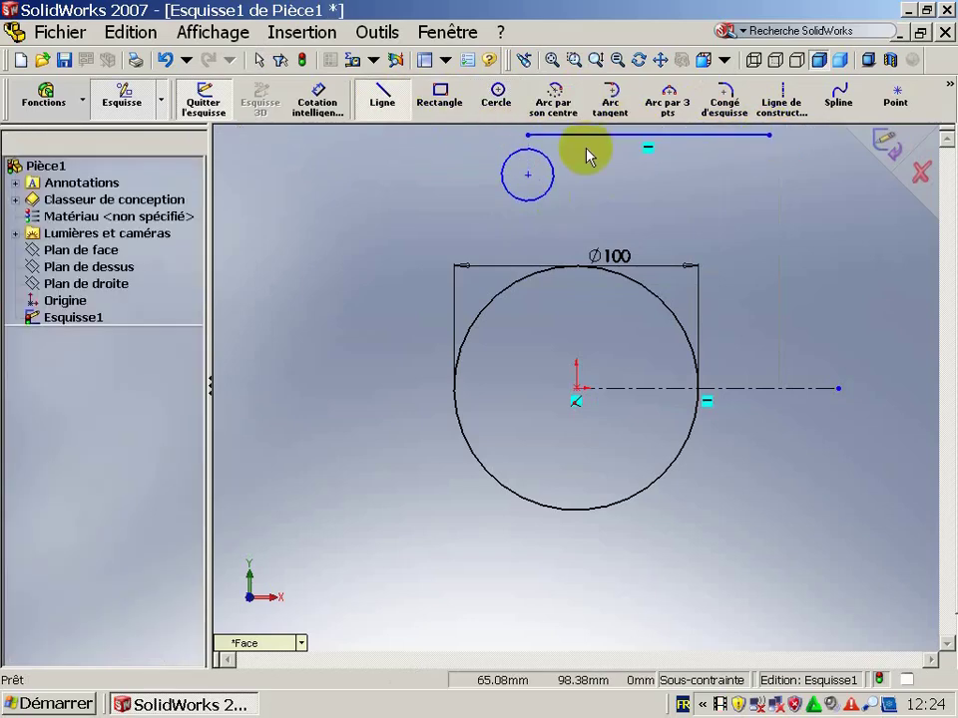
click(571, 136)
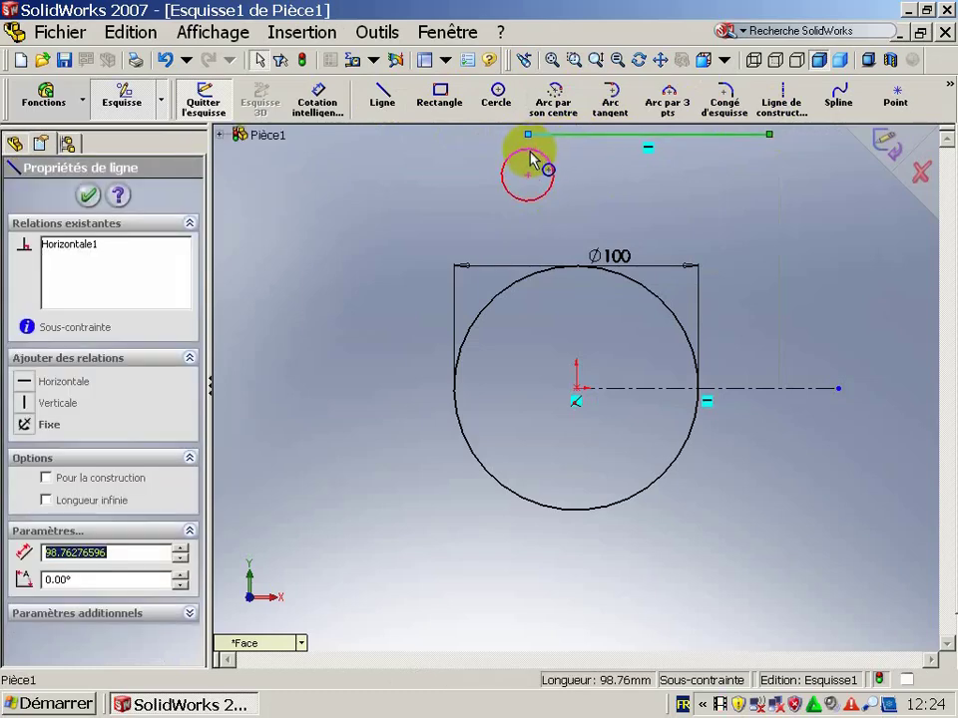
ctrl+click(532, 160)
click(60, 490)
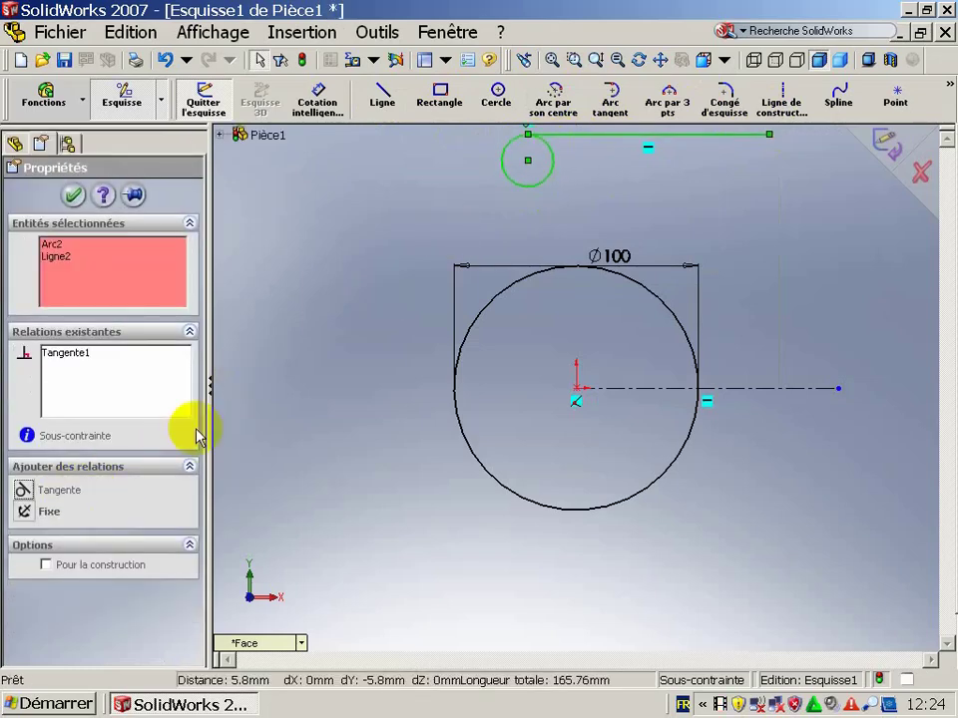
click(72, 195)
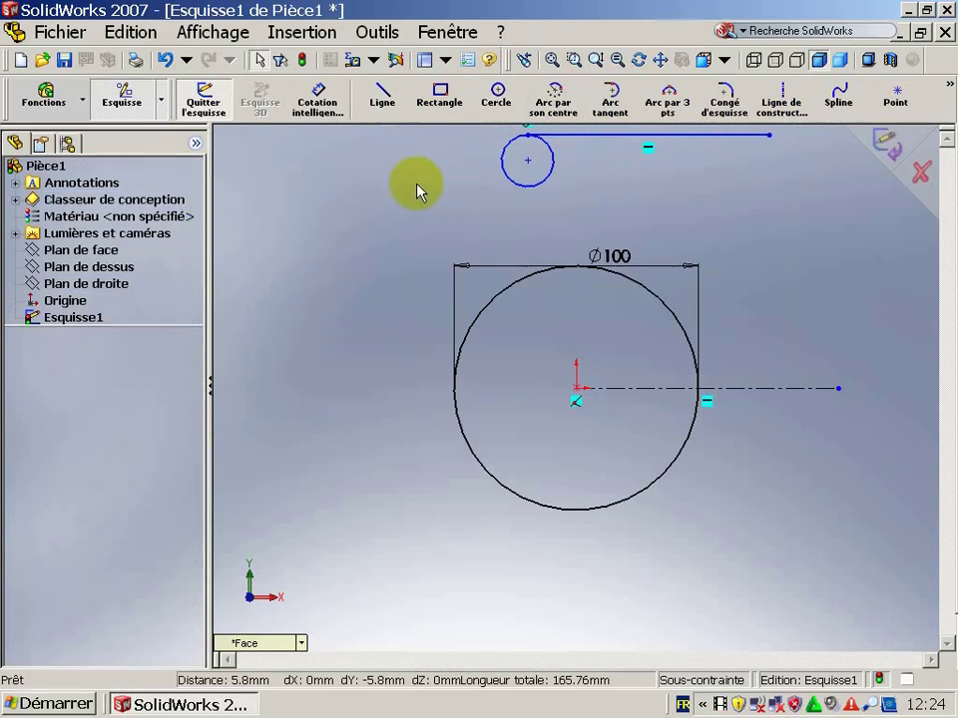
Step: Draw a slanted line from the small circle down-left, tangent to both circles
click(382, 96)
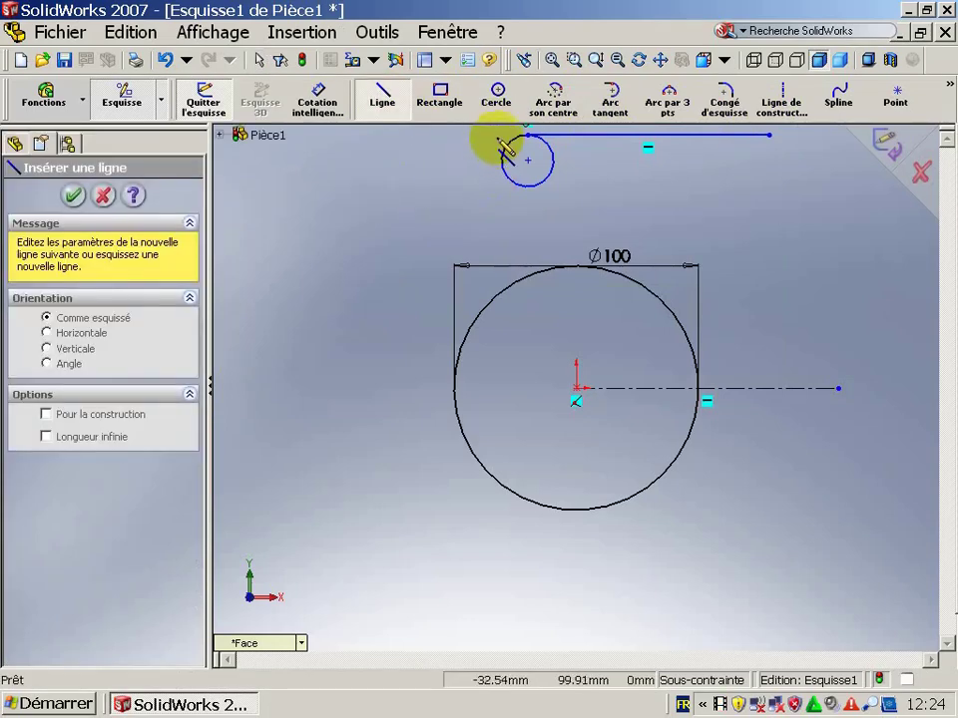
click(498, 136)
click(417, 382)
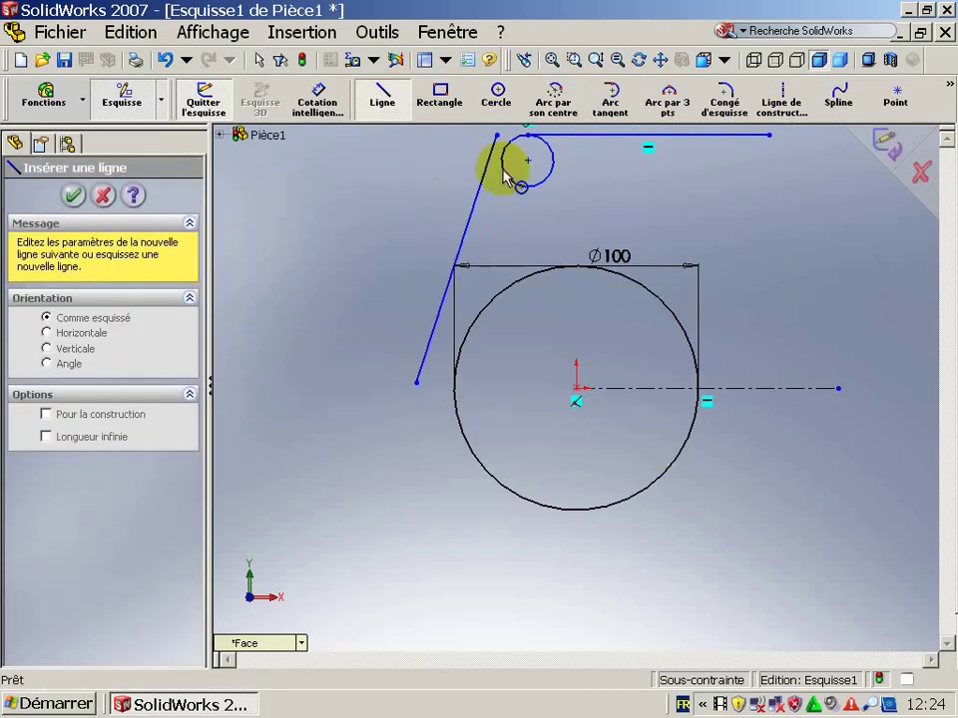
key(Escape)
click(504, 162)
ctrl+click(489, 167)
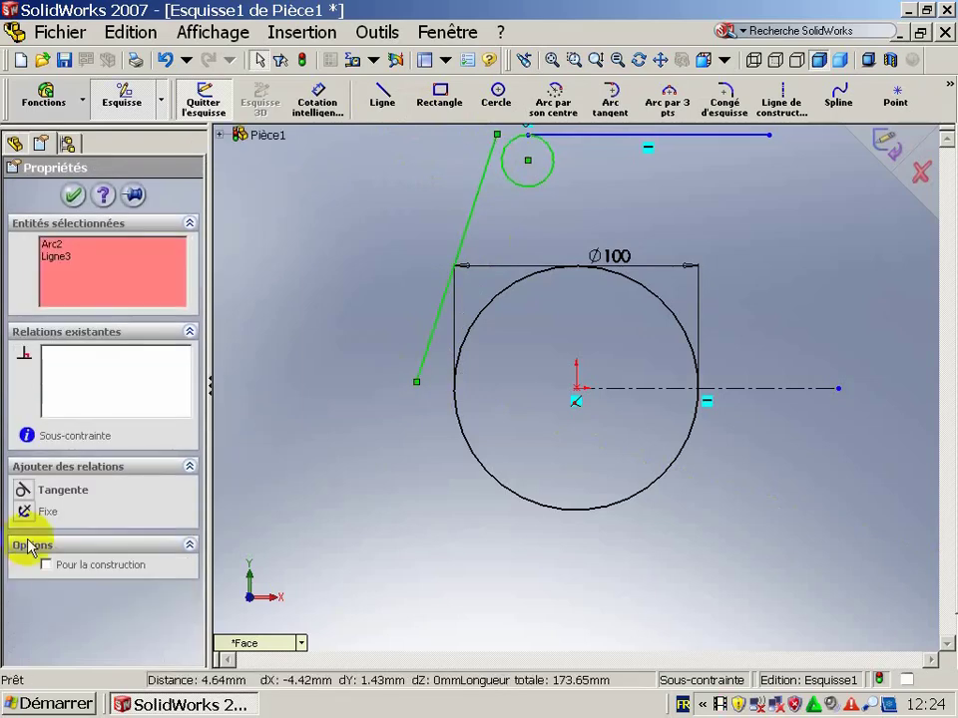
click(23, 490)
click(73, 194)
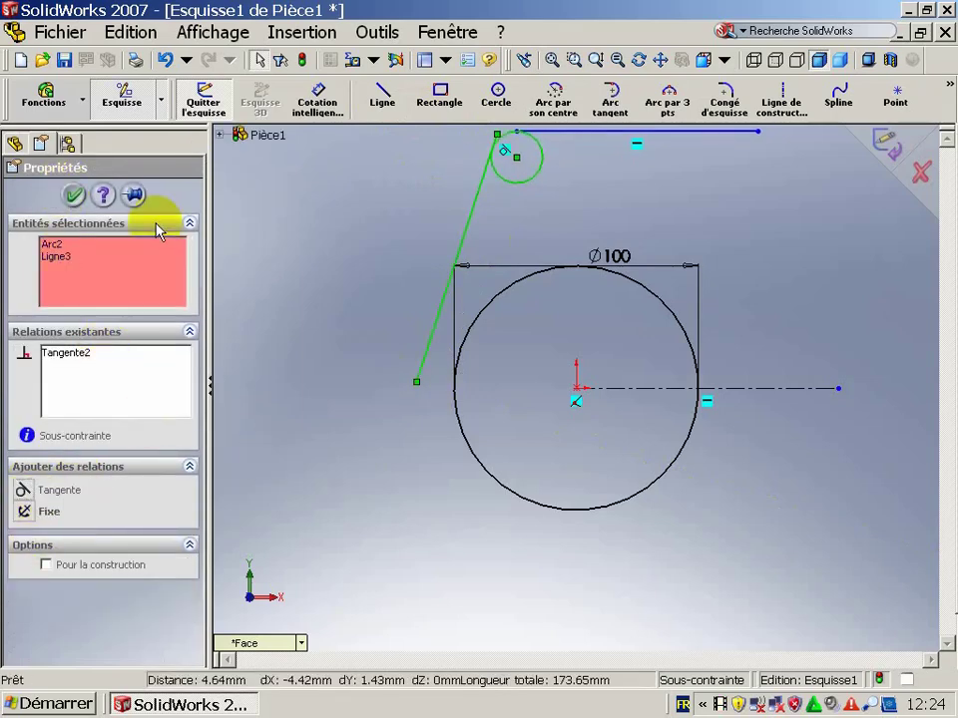
click(430, 341)
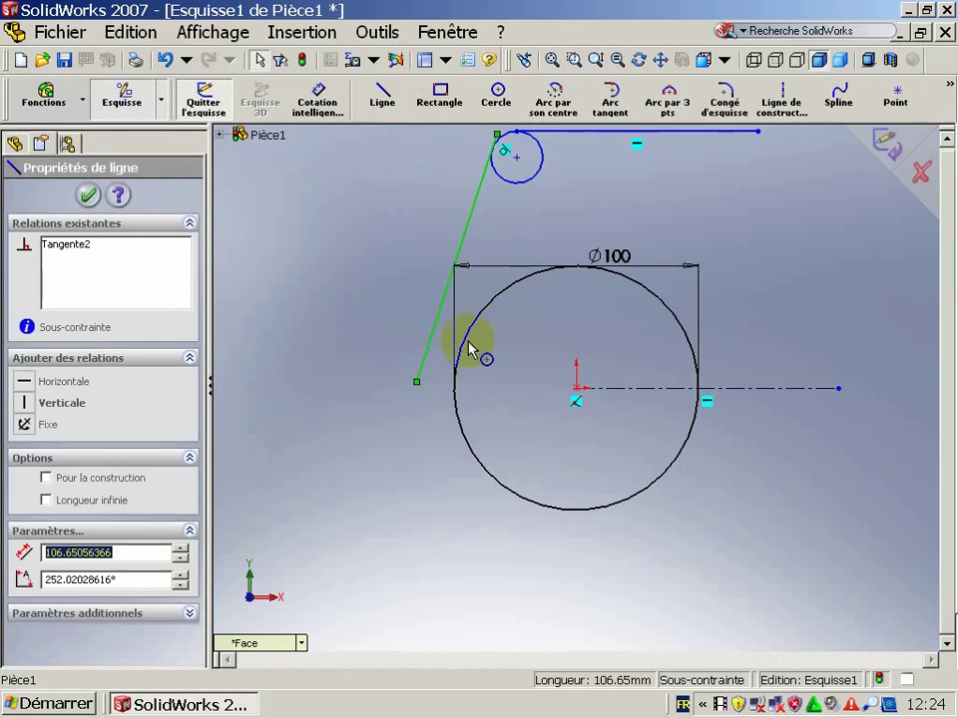
ctrl+click(471, 349)
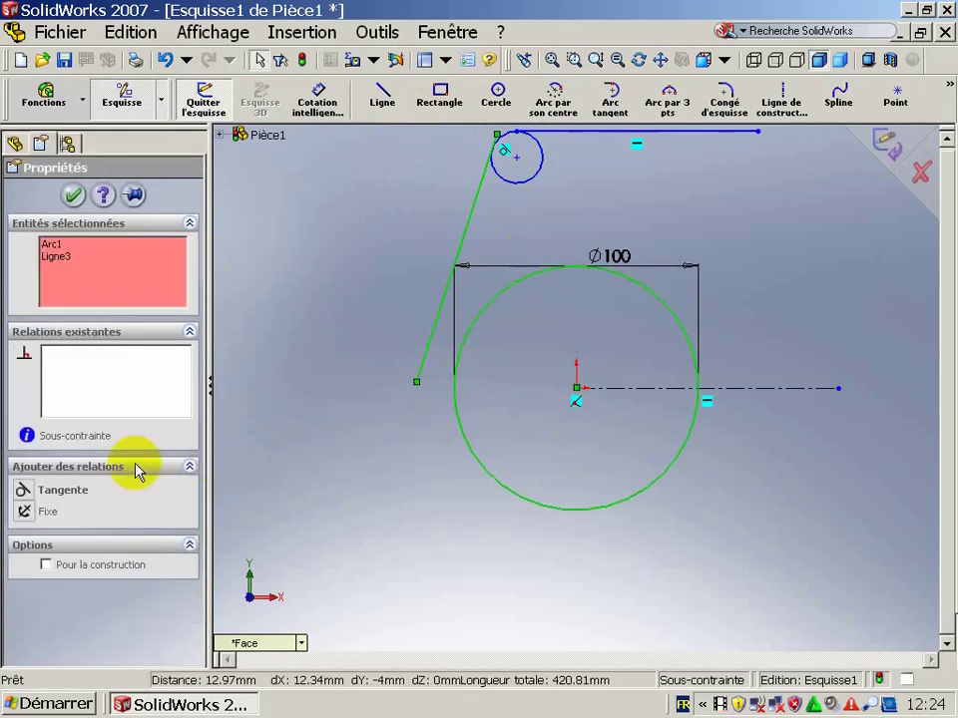
click(68, 491)
click(303, 465)
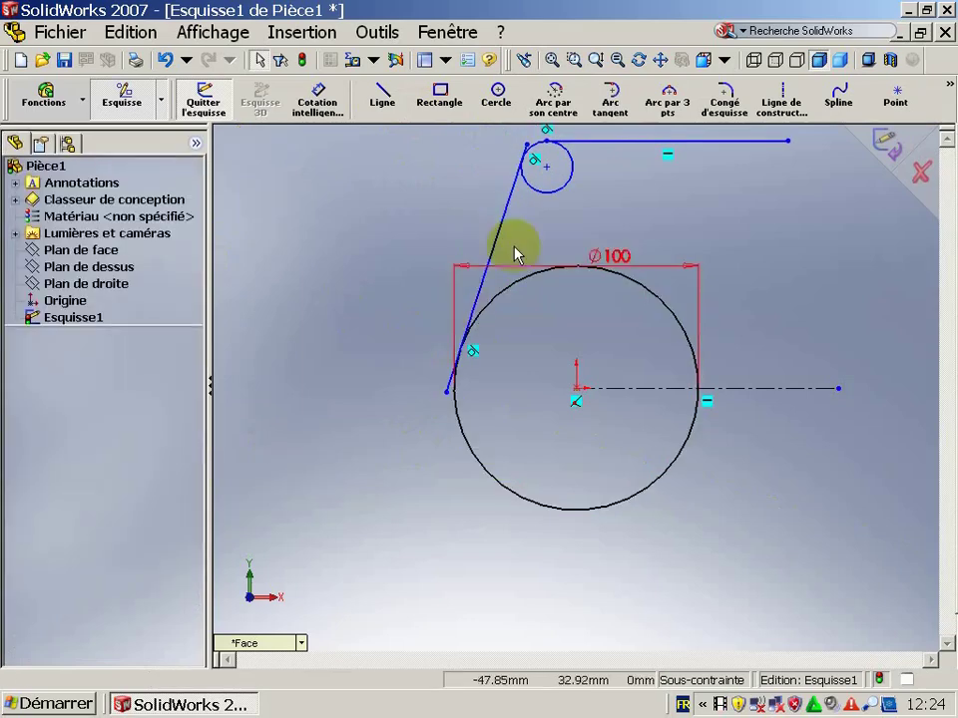
Step: Trim away the small corner circle and cut the slanted line's tail at the large circle
click(950, 92)
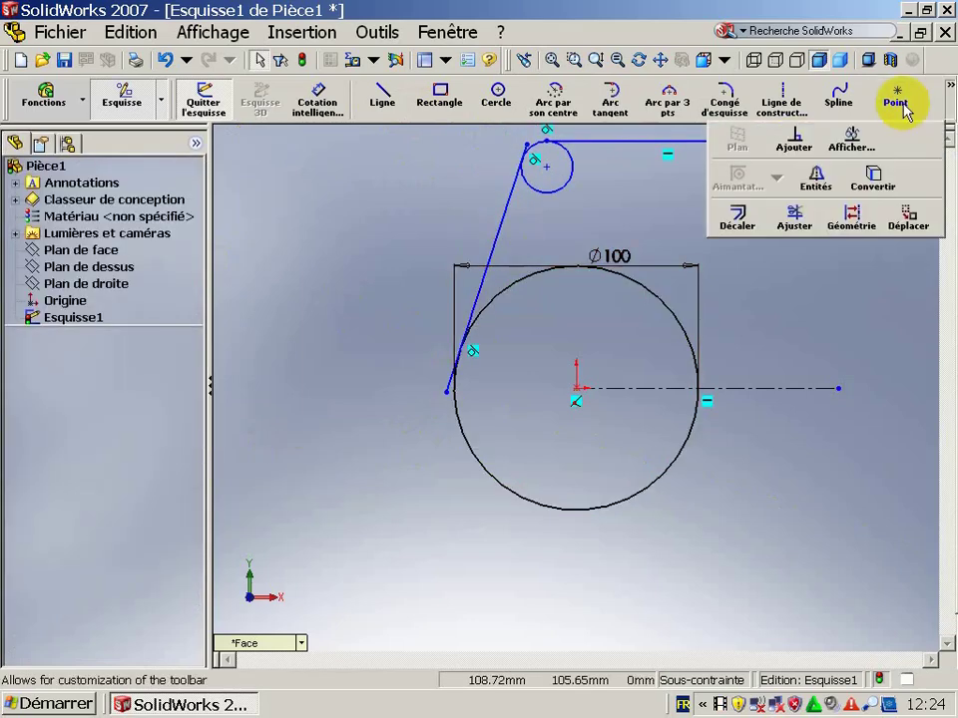
click(737, 220)
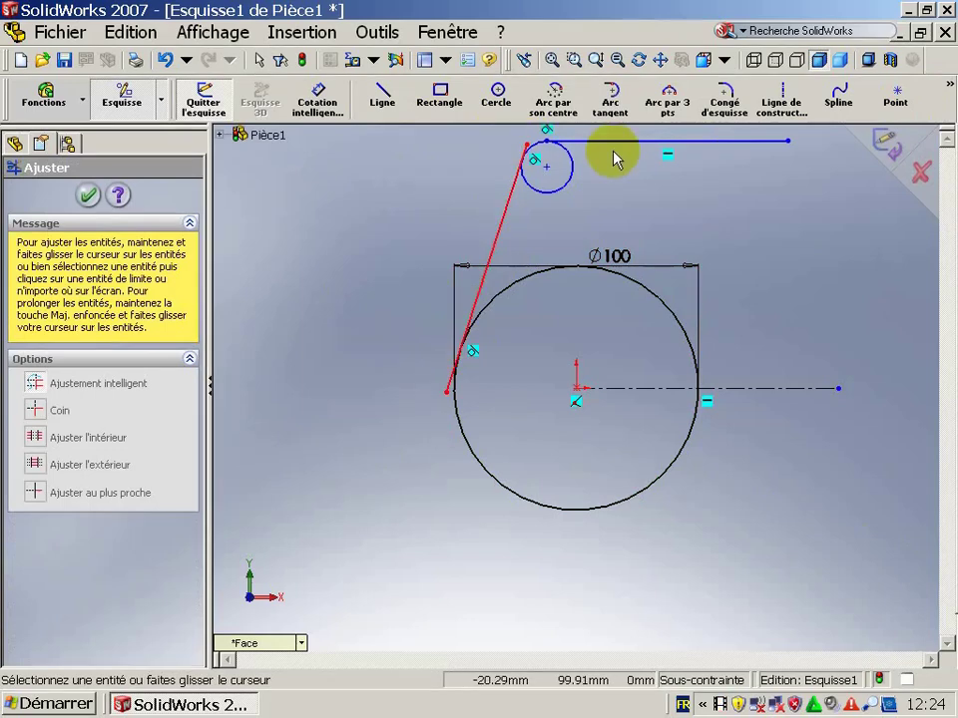
click(950, 92)
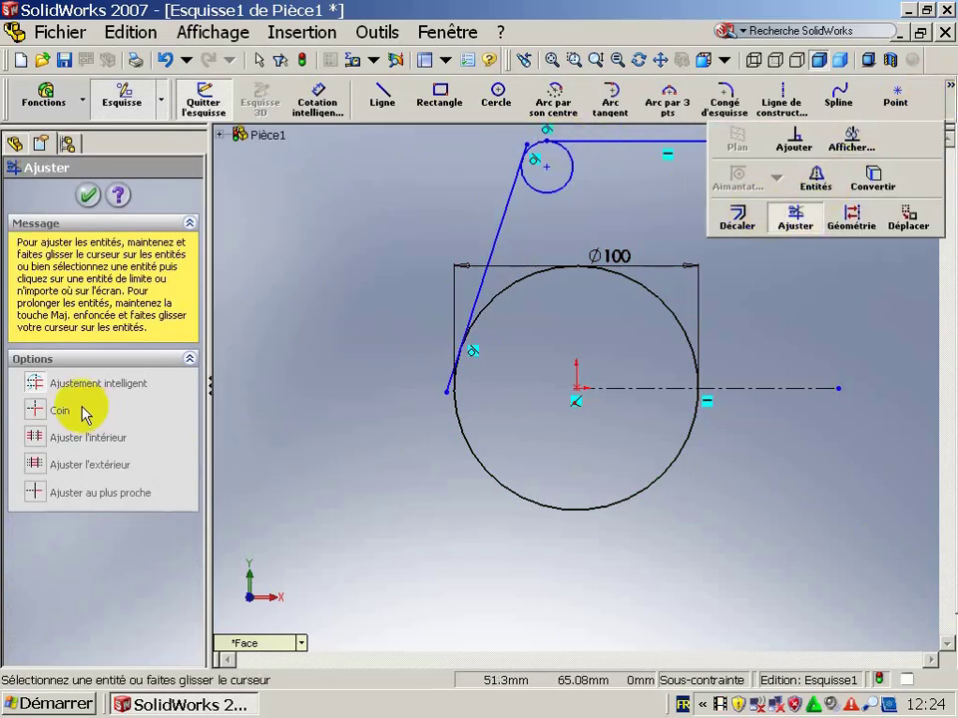
click(37, 492)
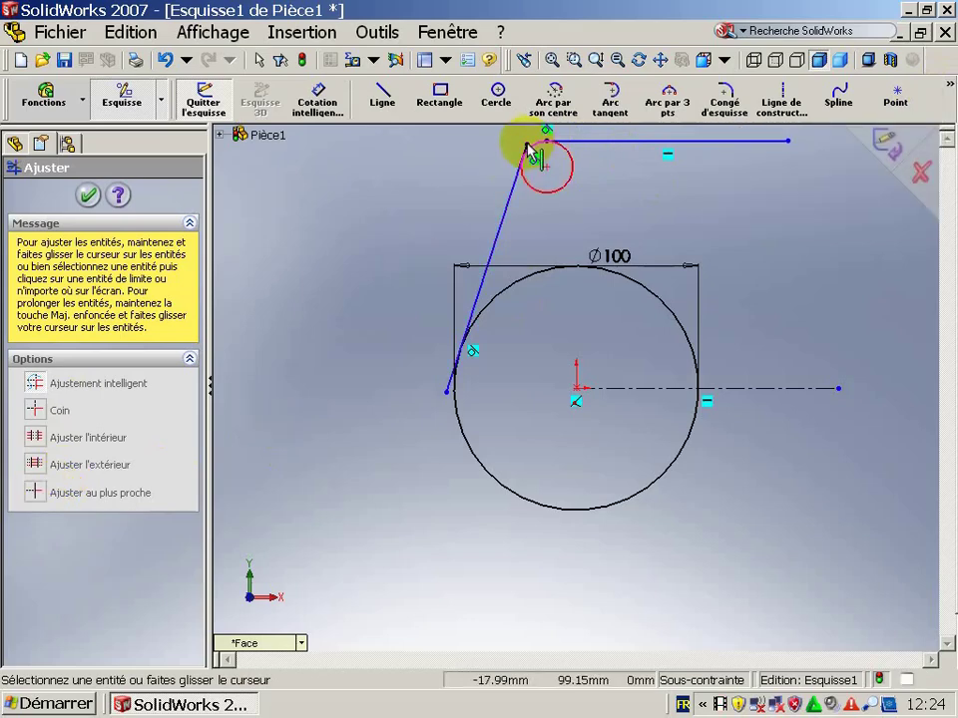
click(33, 494)
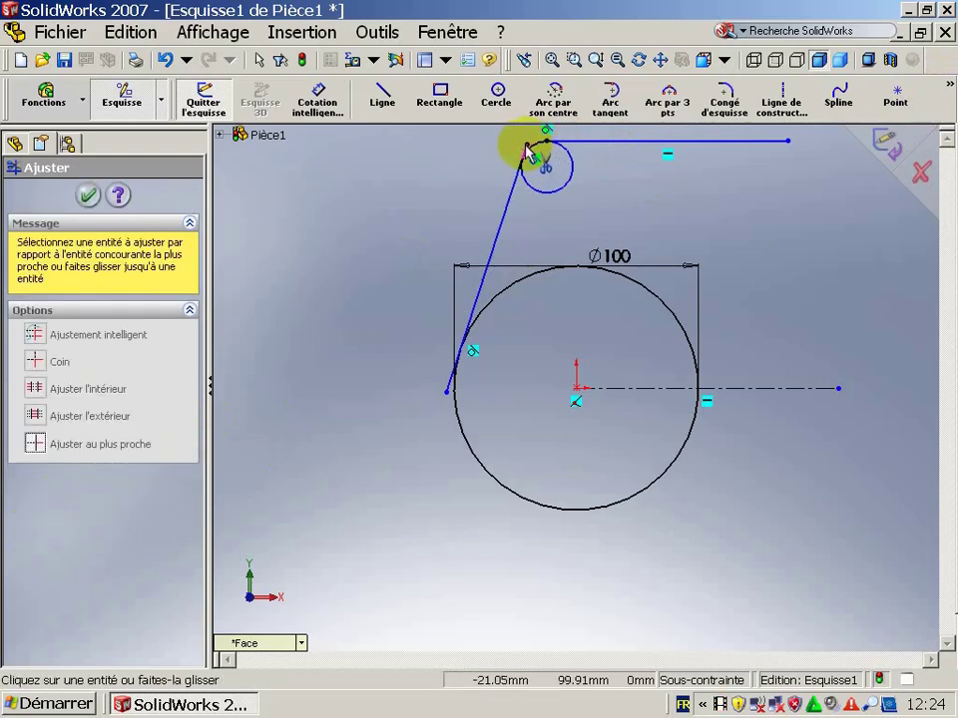
click(572, 166)
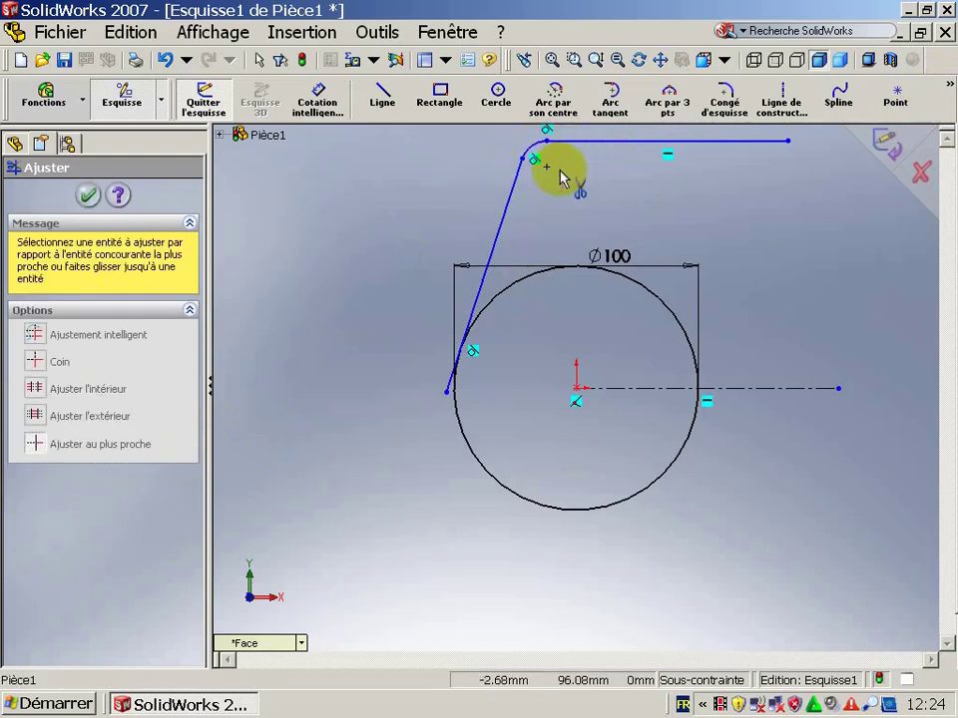
click(444, 395)
key(Escape)
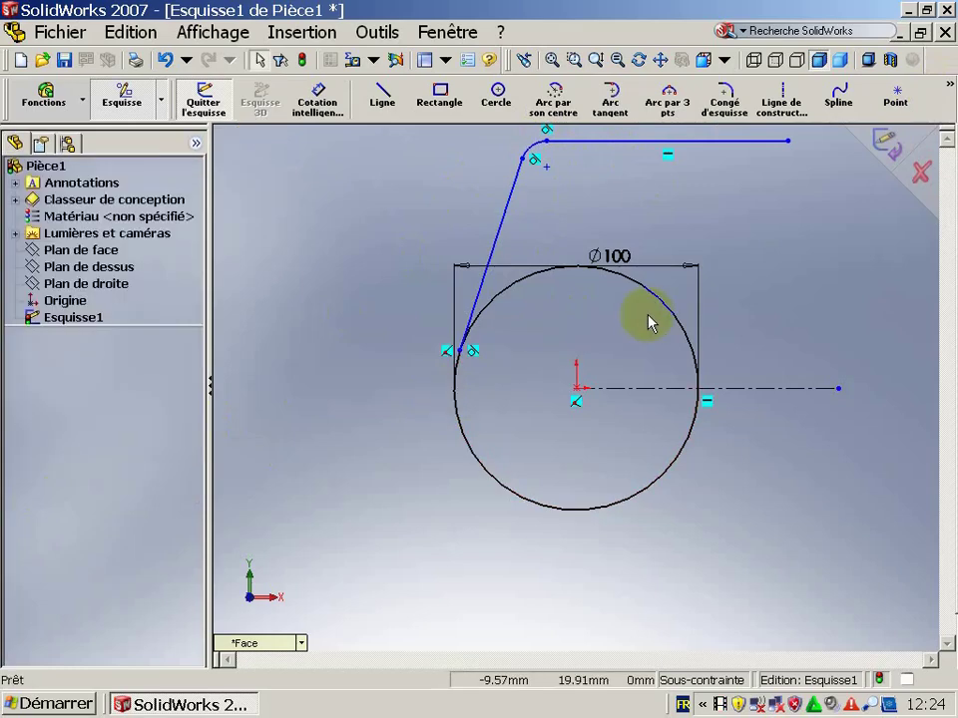
Step: Draw a horizontal construction line from the circle centre to the left
click(788, 104)
click(578, 389)
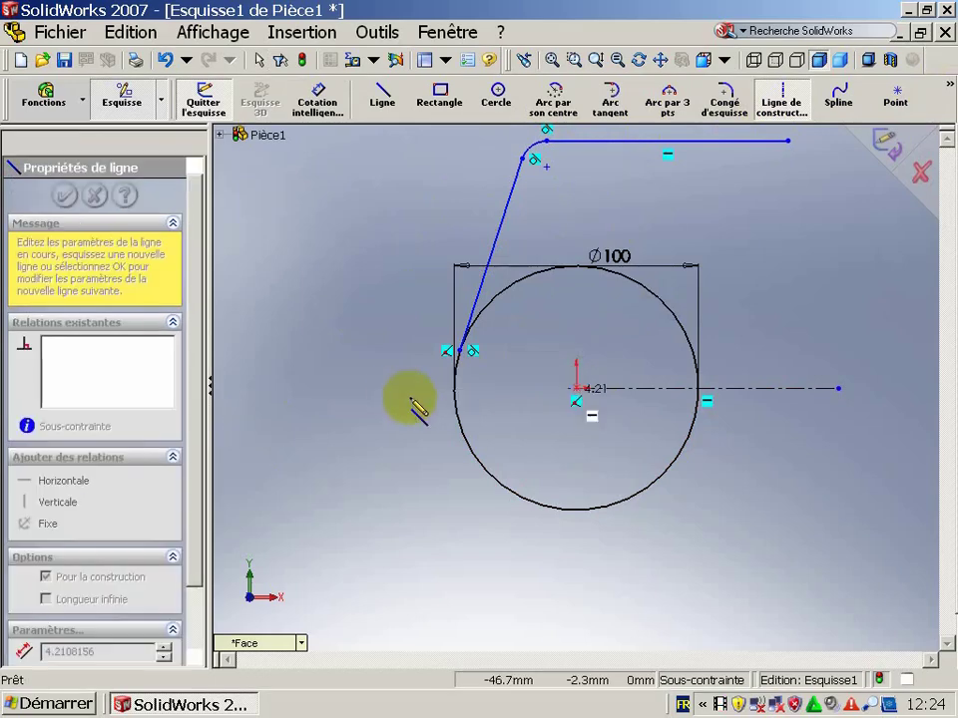
click(392, 389)
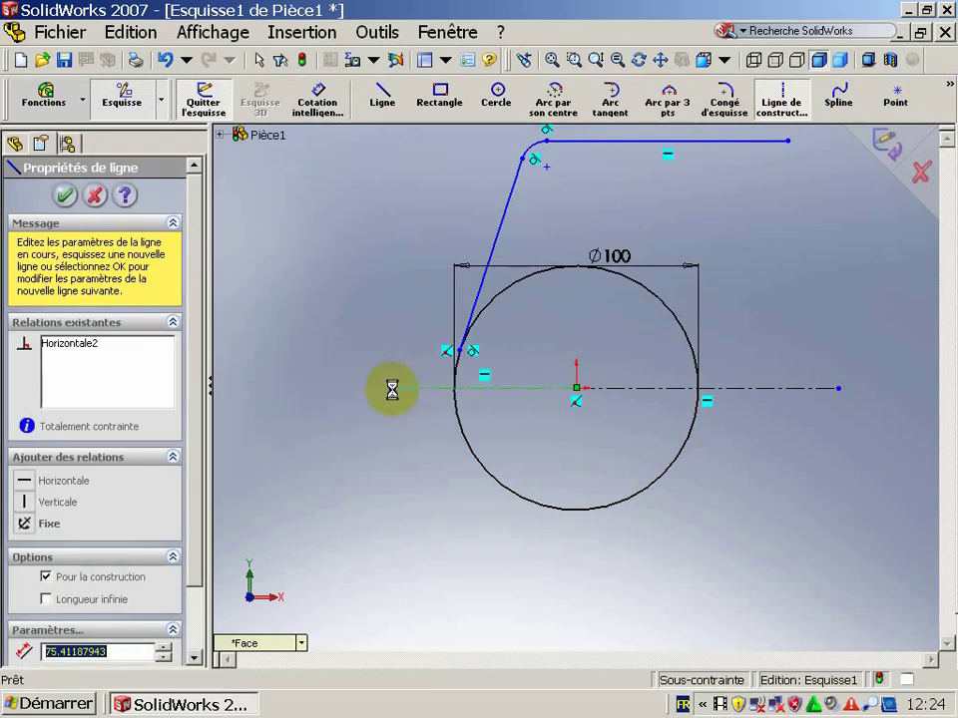
key(Escape)
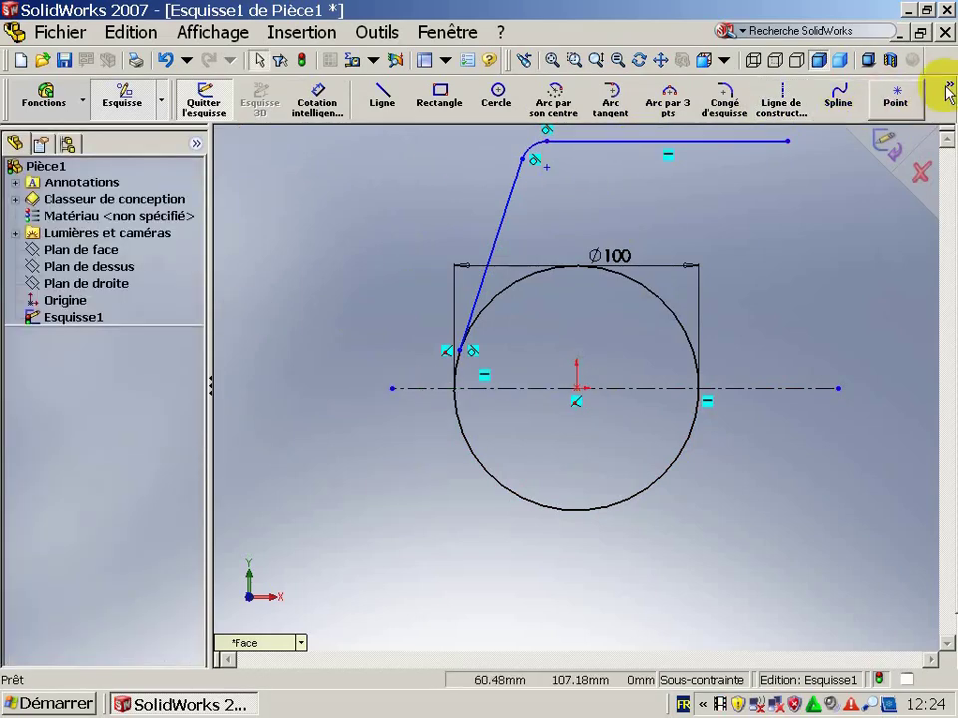
Step: Trim away the lower half of the large circle
click(947, 86)
click(851, 222)
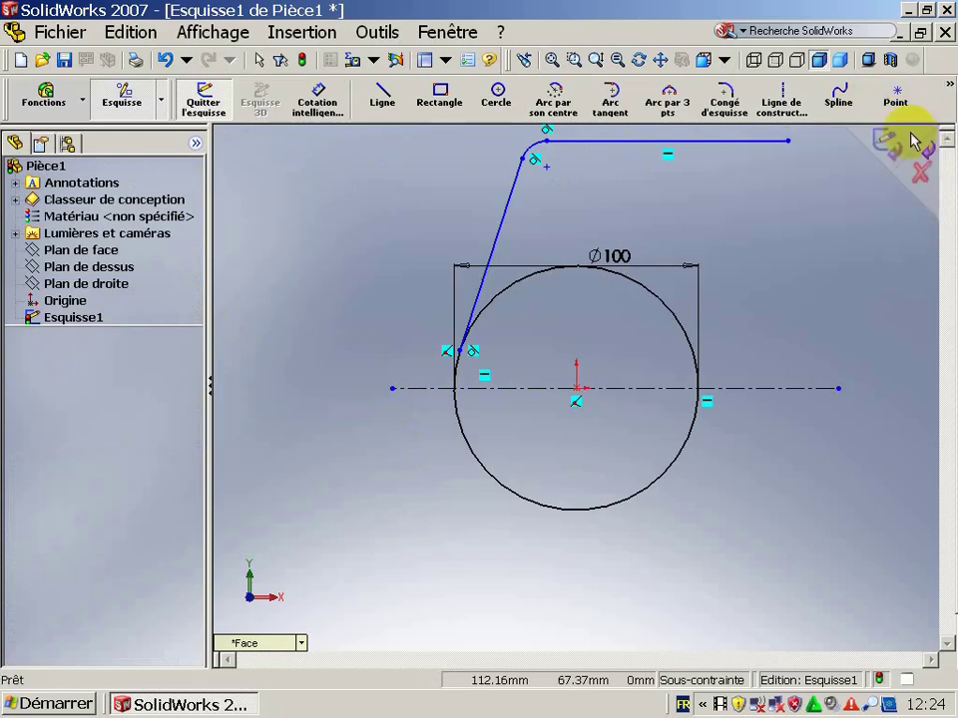
click(946, 88)
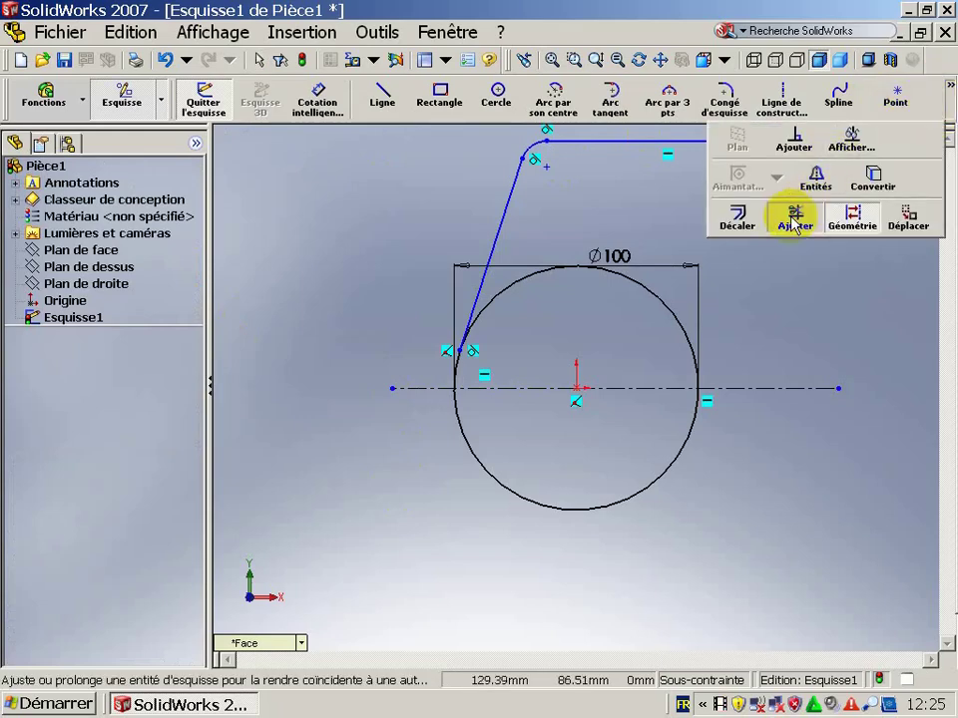
click(793, 222)
click(486, 456)
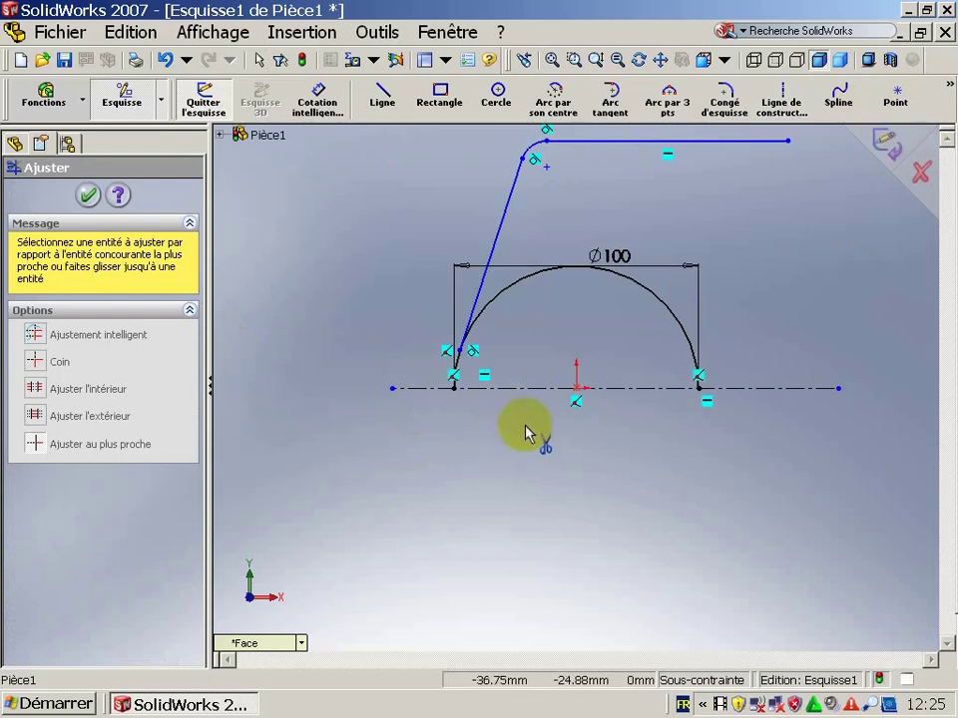
key(Escape)
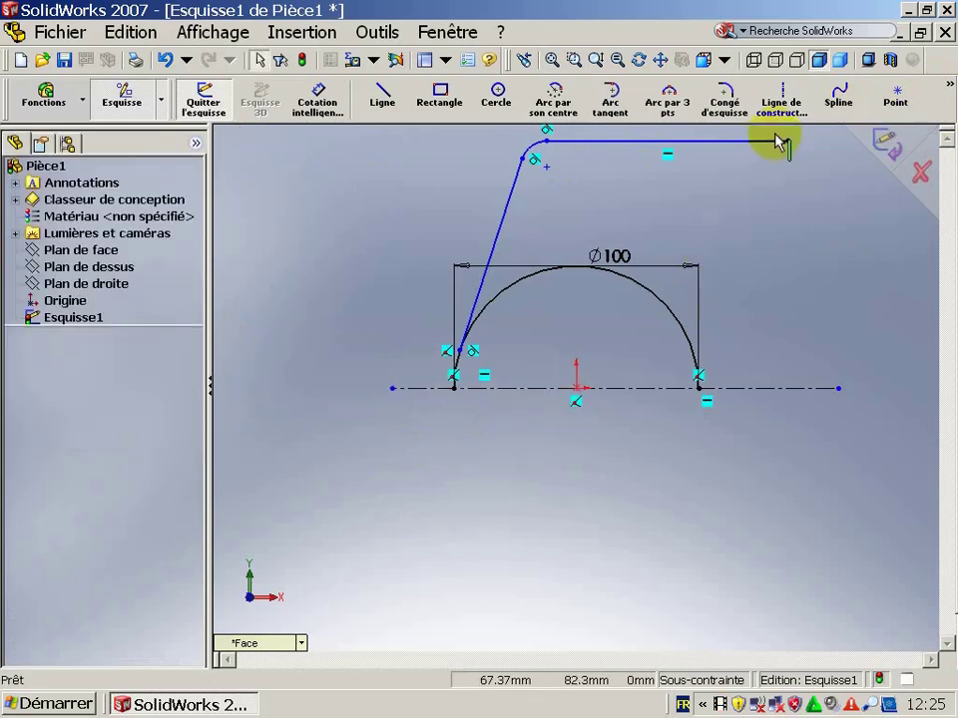
Step: Draw two vertical construction lines, one at the origin and one reaching the top line
click(785, 110)
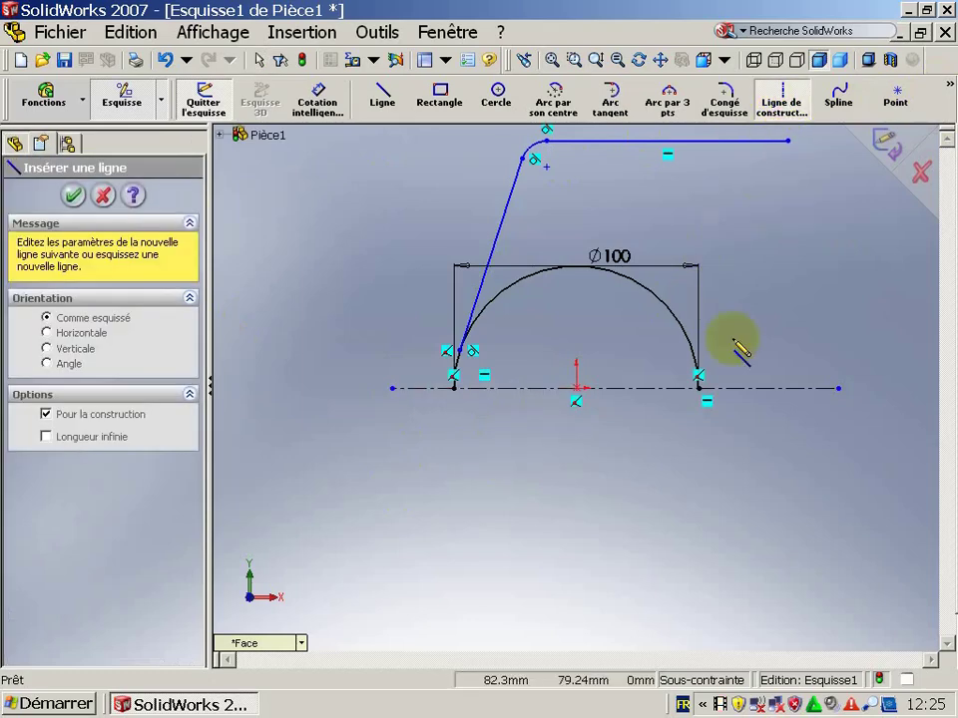
click(576, 387)
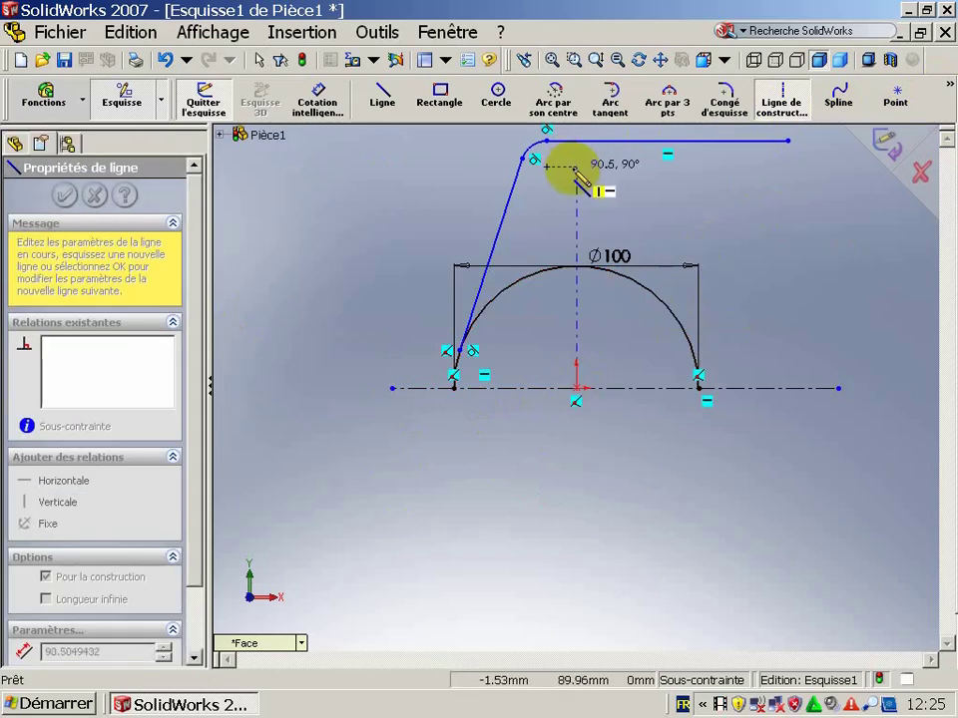
click(577, 168)
key(Escape)
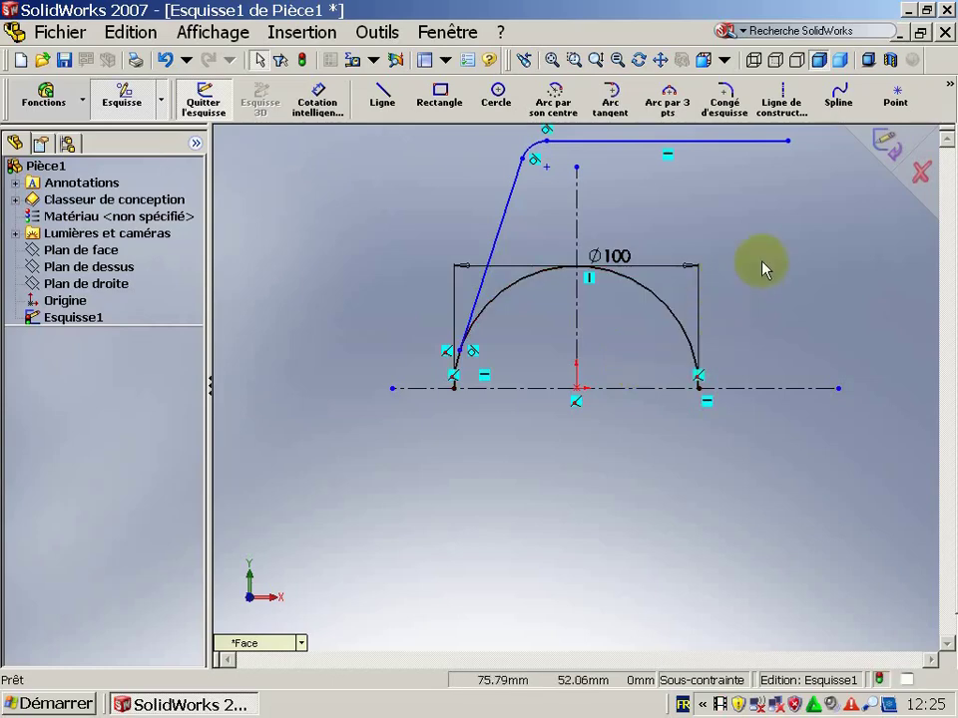
click(782, 118)
click(729, 388)
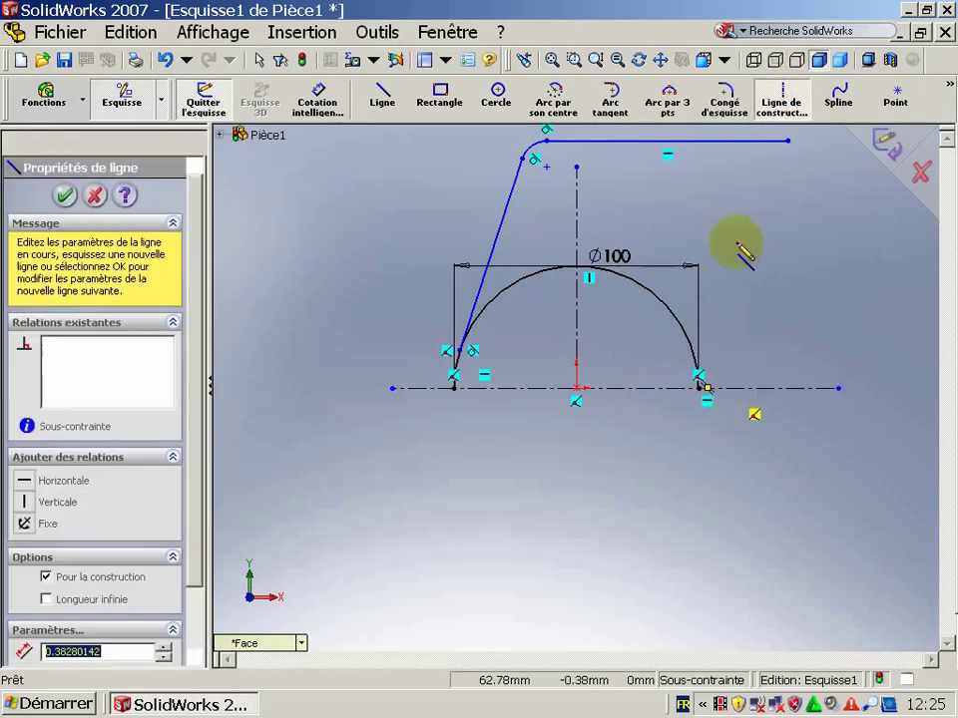
click(729, 142)
Step: Dimension the right vertical construction line 40 mm from the central vertical axis
key(Escape)
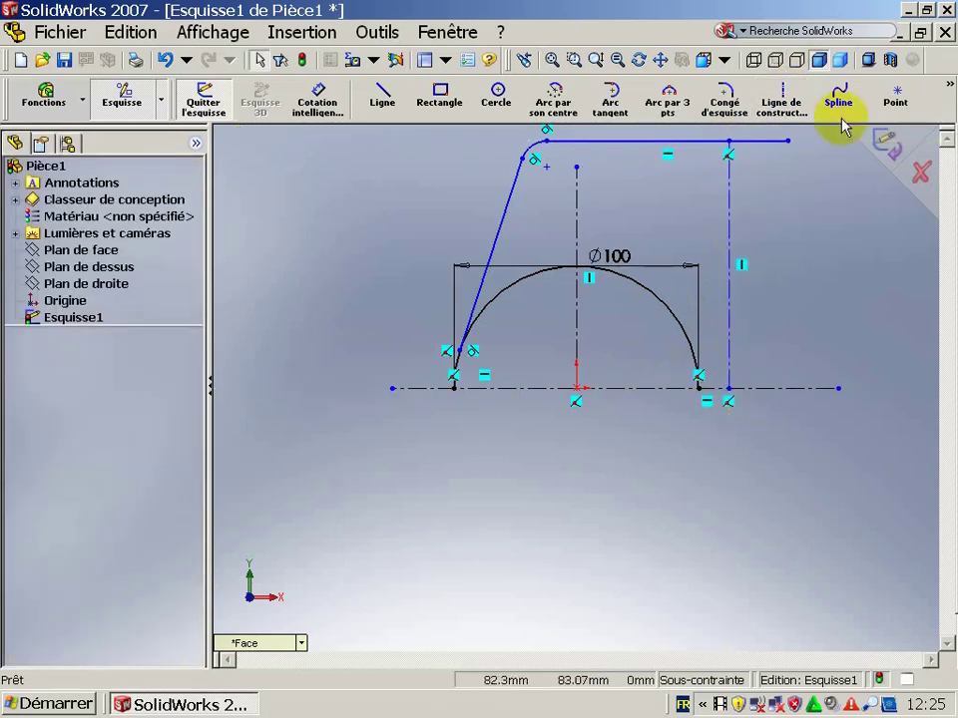
click(946, 87)
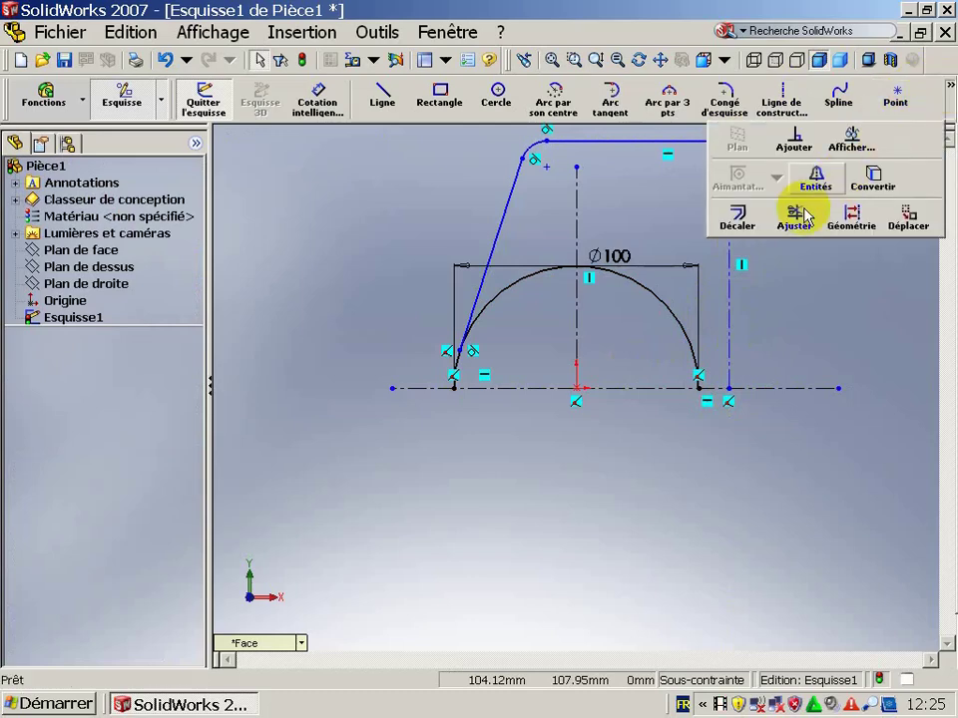
click(318, 100)
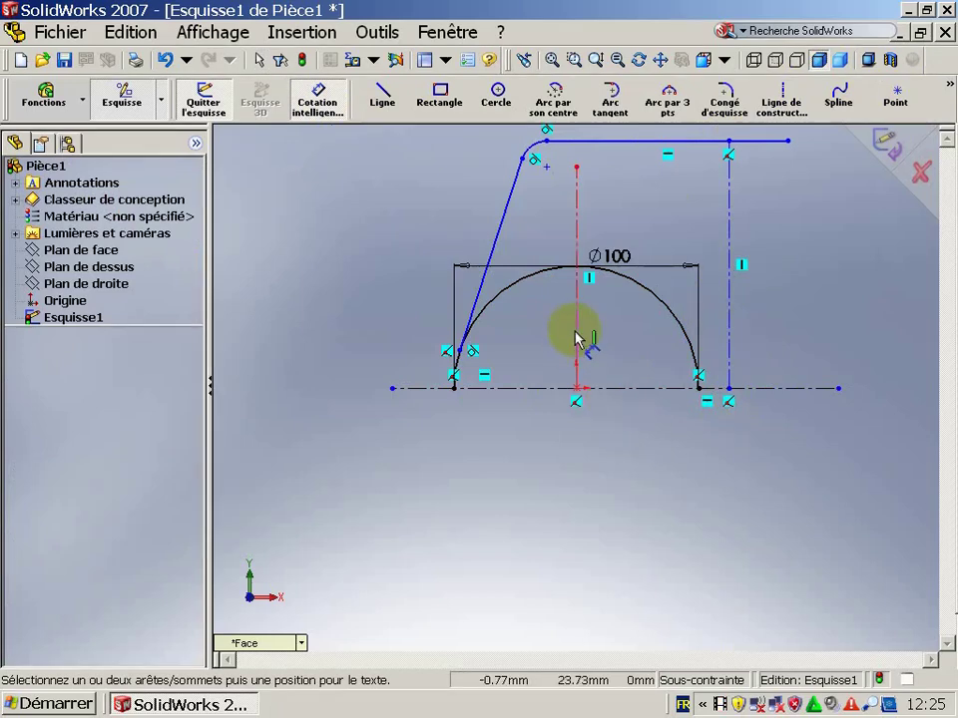
click(728, 316)
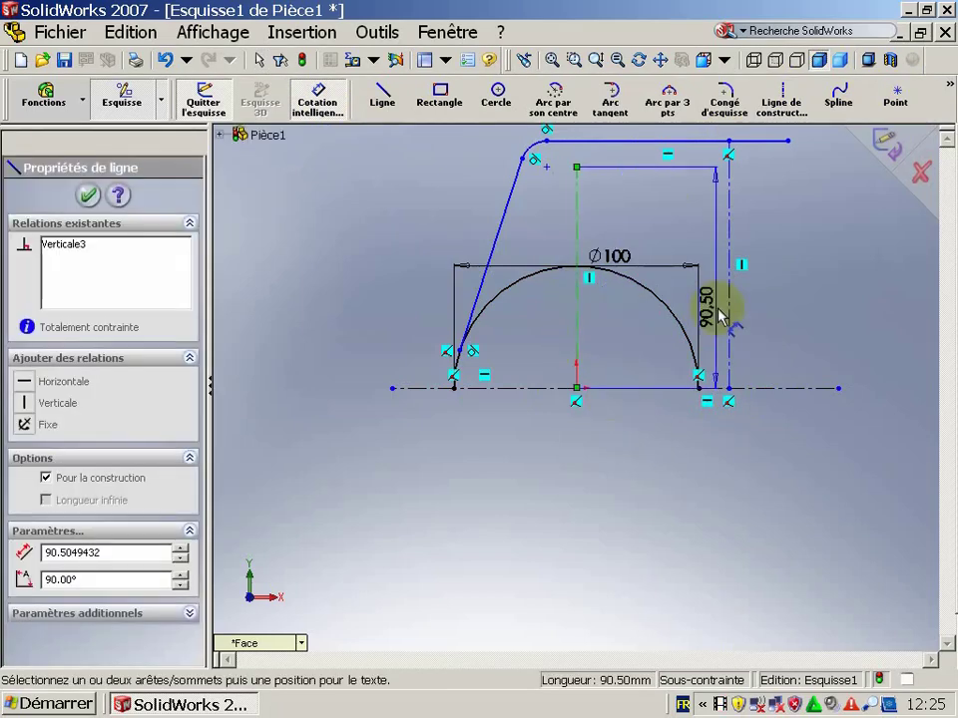
click(729, 316)
click(684, 469)
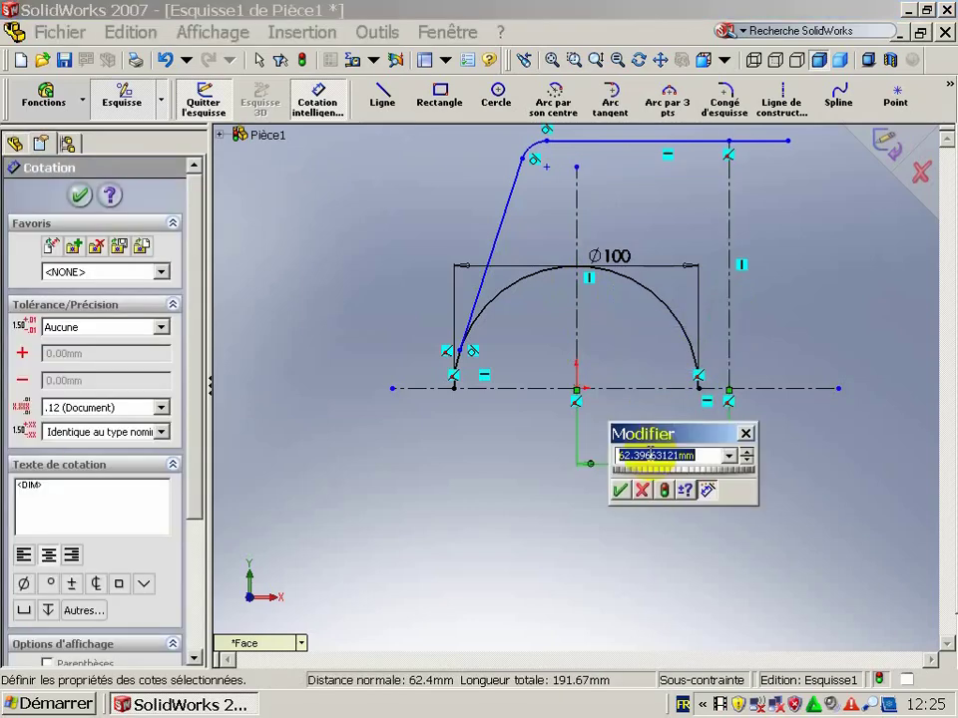
text(0)
key(Return)
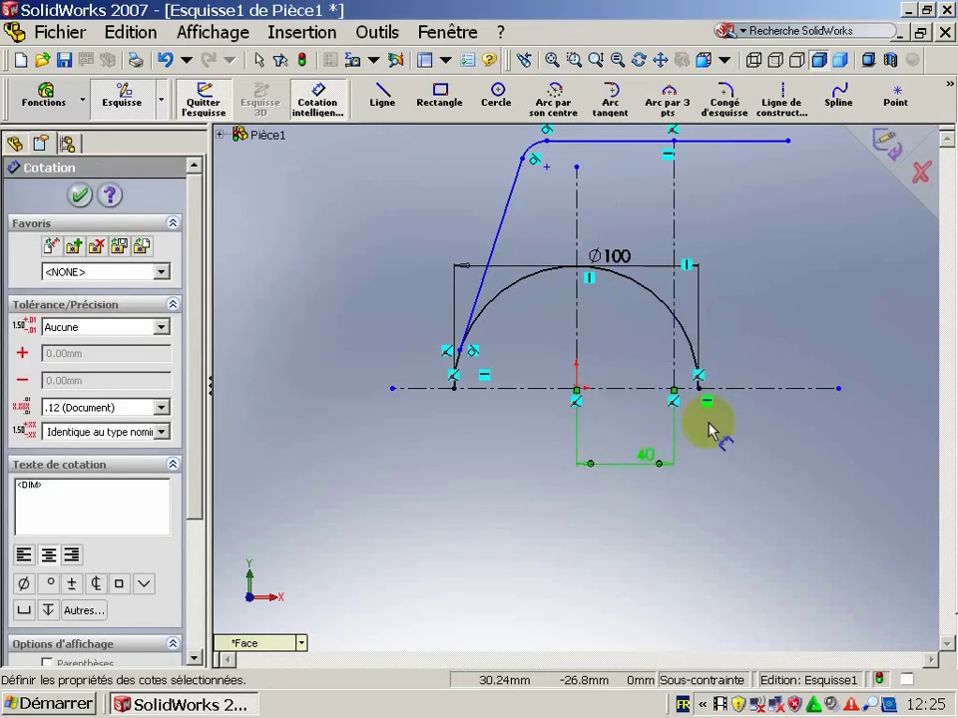
key(Escape)
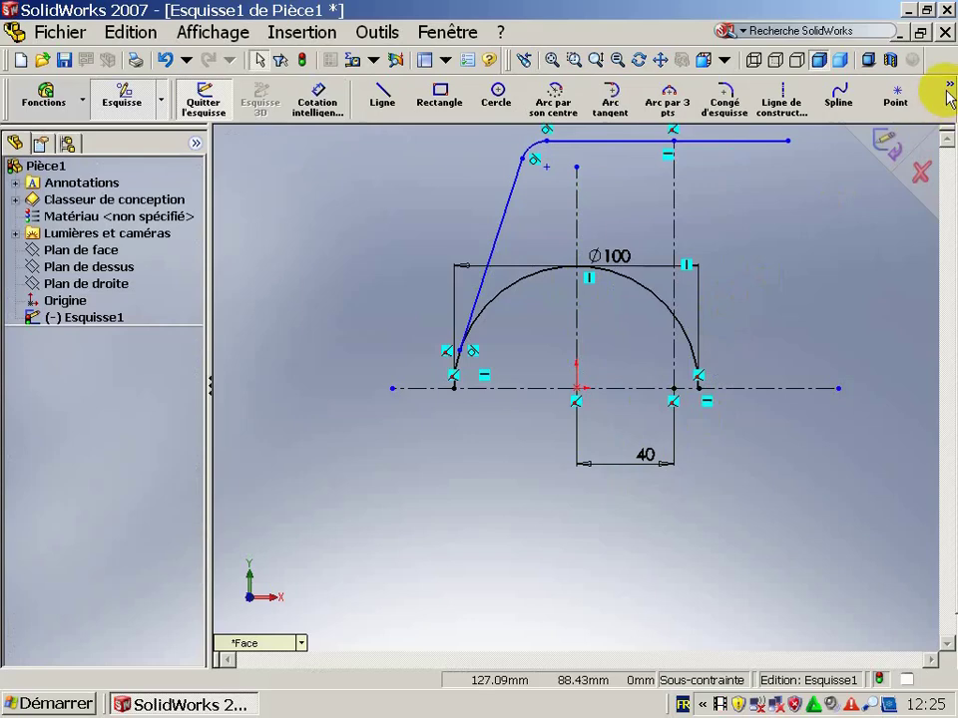
click(949, 92)
Step: Trim the top line back to the 40 mm construction line and remove the remaining arc pieces
click(804, 211)
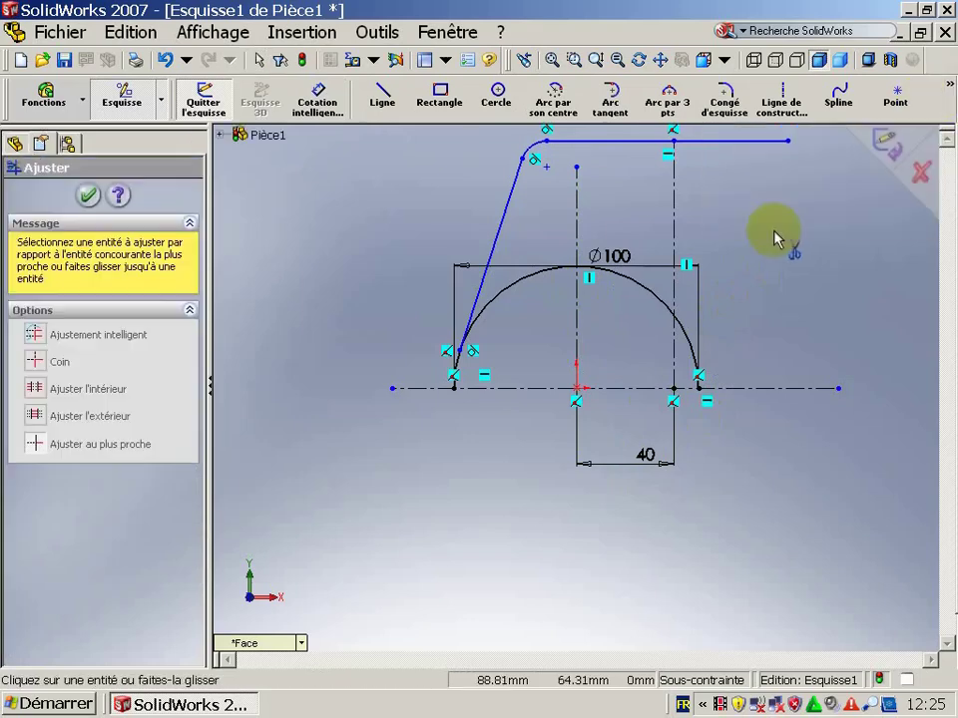
click(750, 147)
click(693, 347)
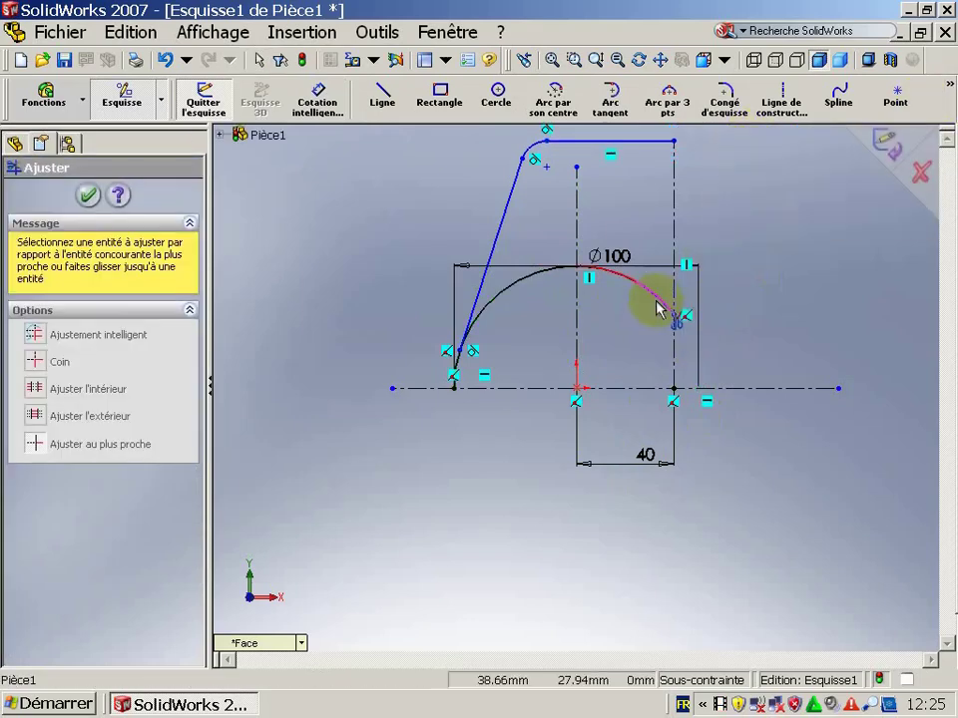
click(657, 307)
click(534, 276)
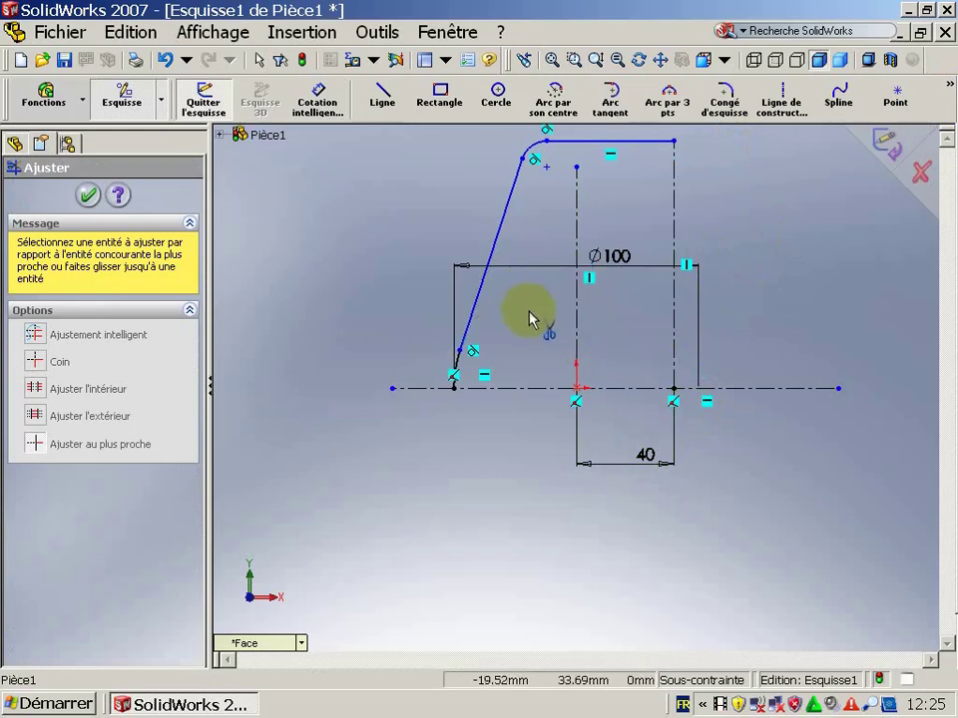
key(Escape)
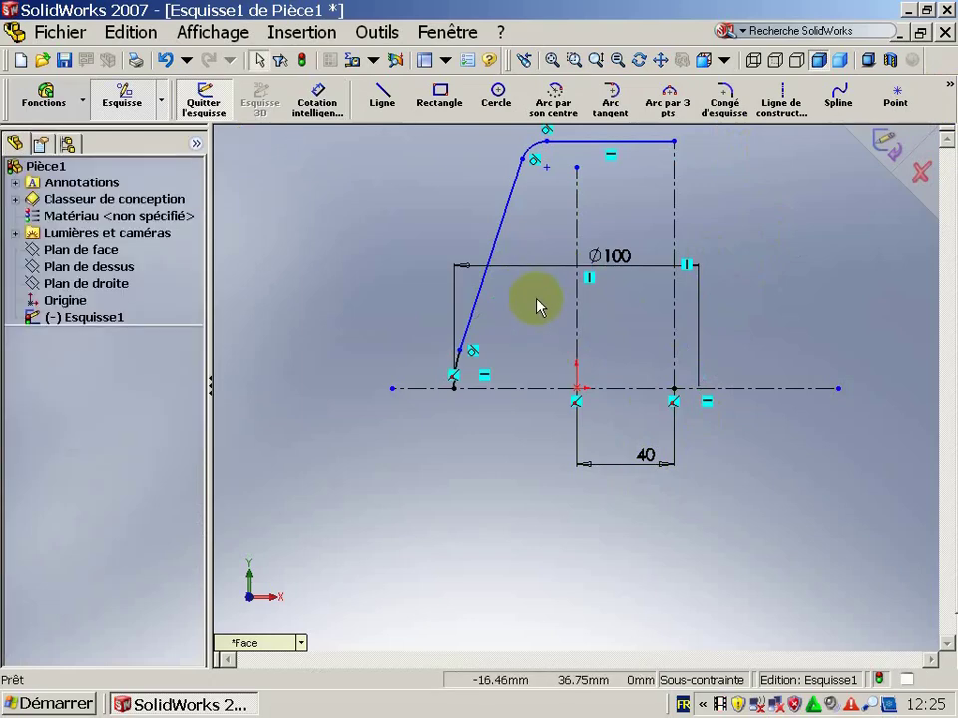
Step: Dimension the top horizontal line 60 mm above the horizontal centerline
click(344, 110)
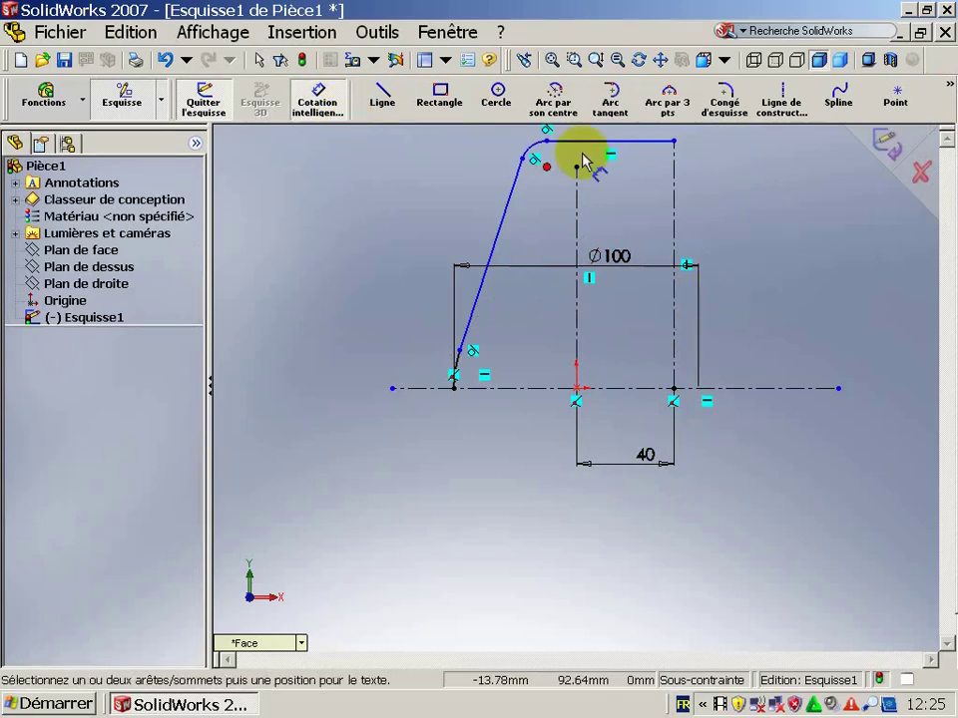
click(635, 142)
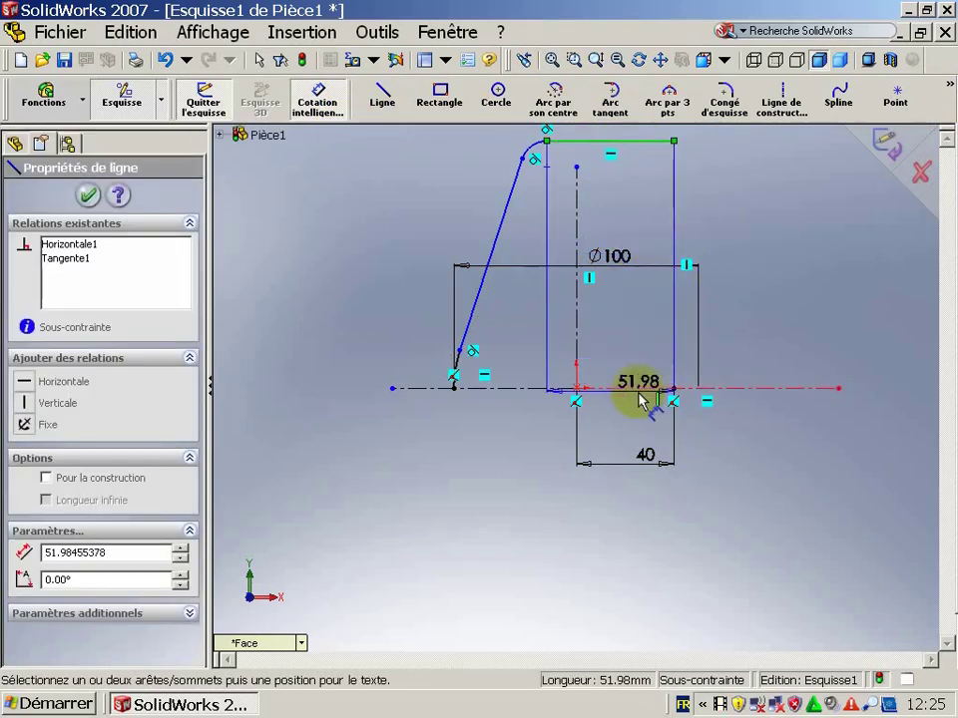
click(639, 389)
click(642, 325)
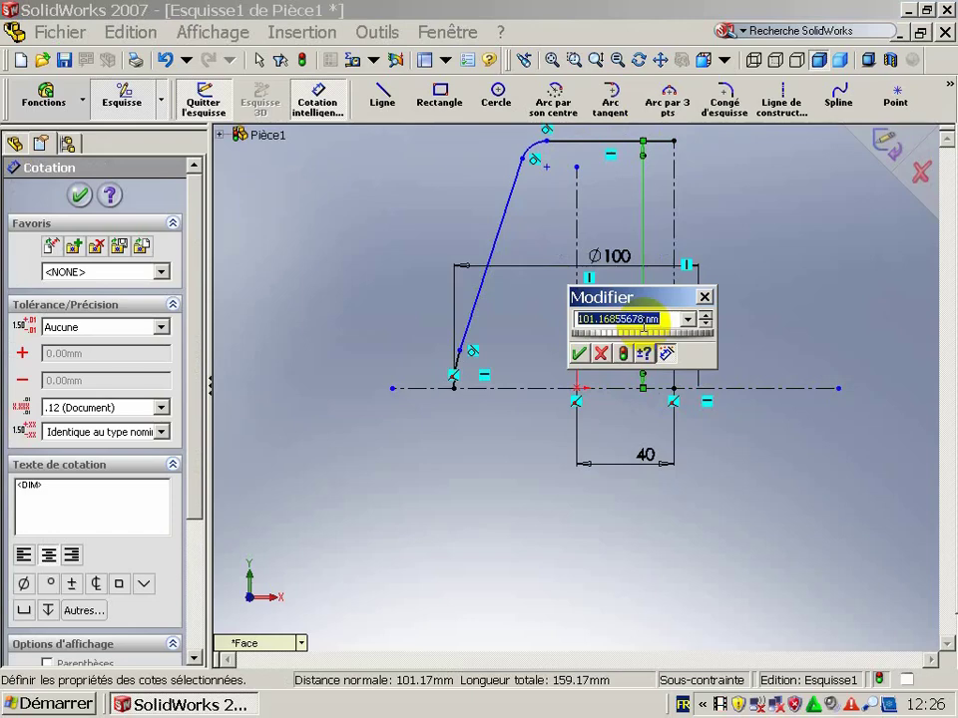
text(60)
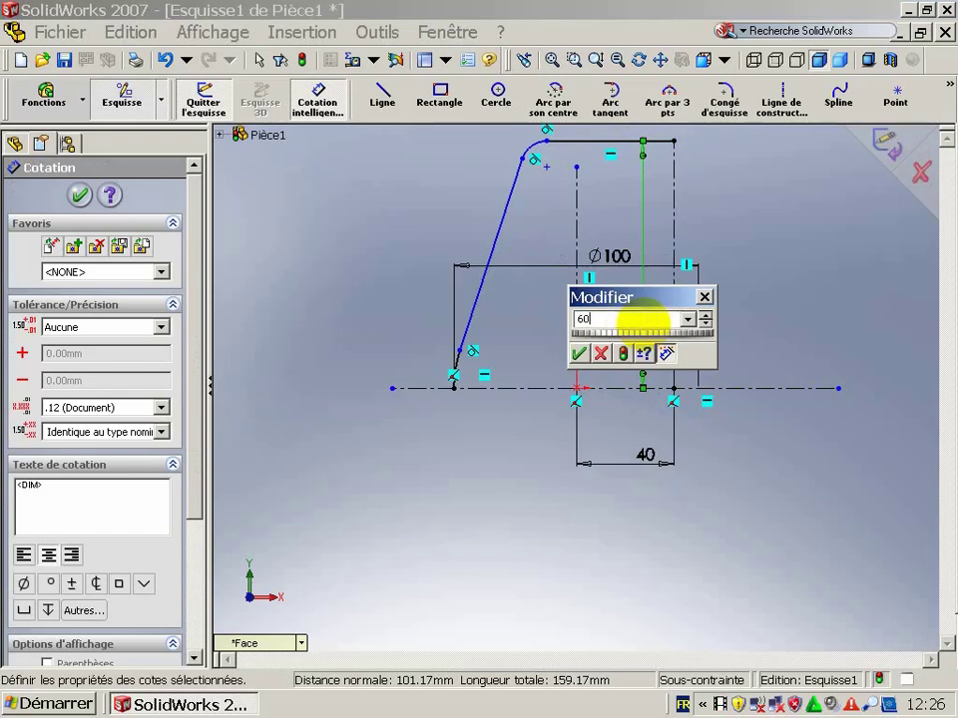
key(Return)
click(749, 236)
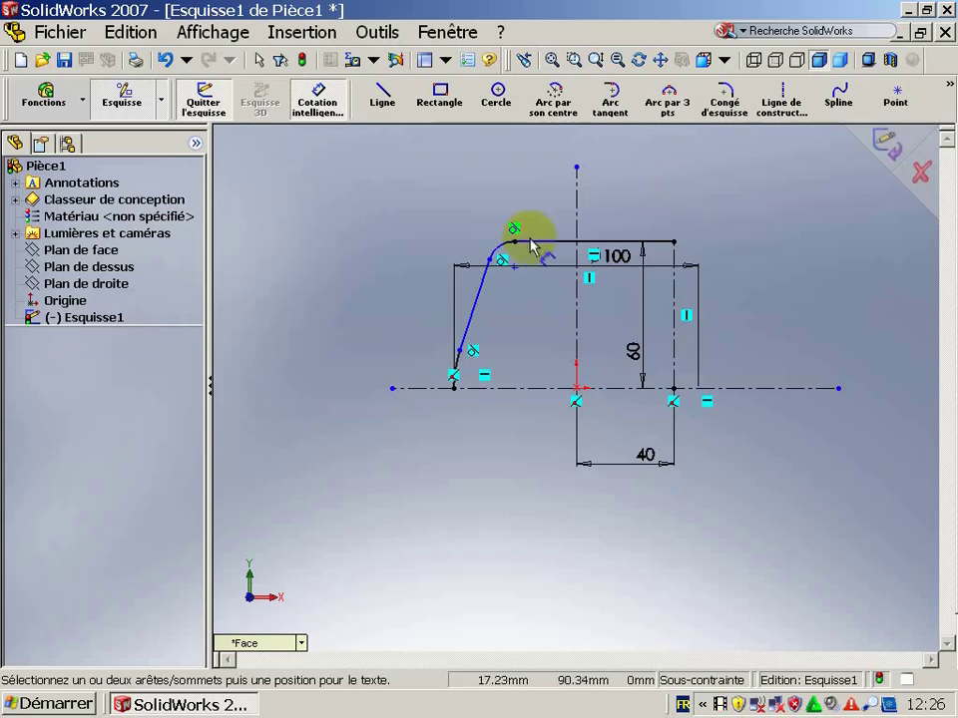
Step: Add a horizontal offset dimension to the arc end point, then delete the unwanted 25.34 dimension
click(514, 267)
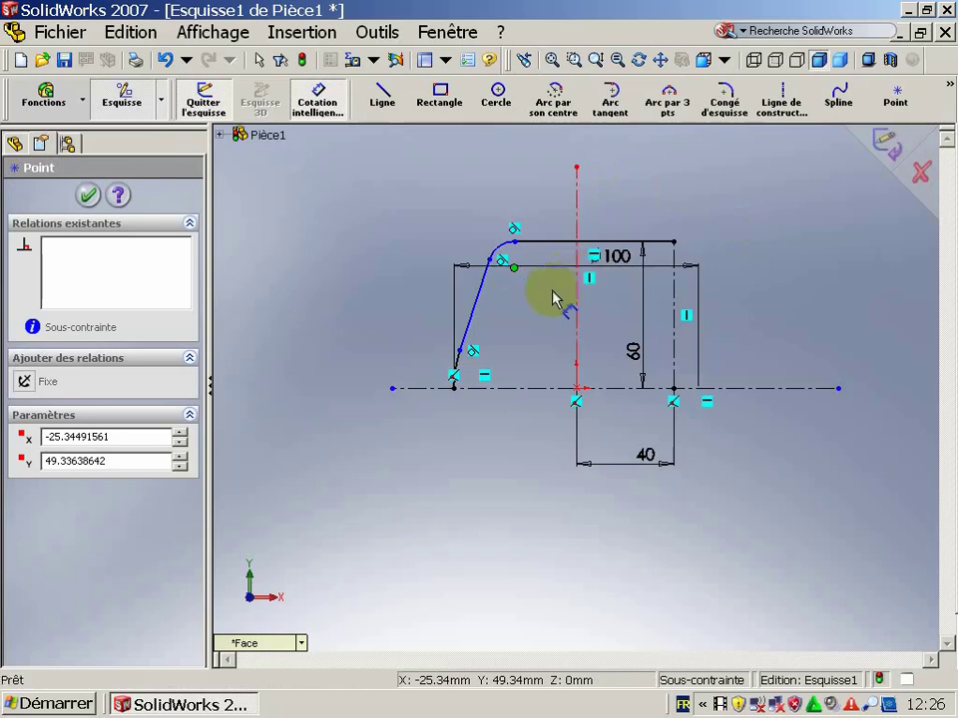
click(576, 291)
click(545, 299)
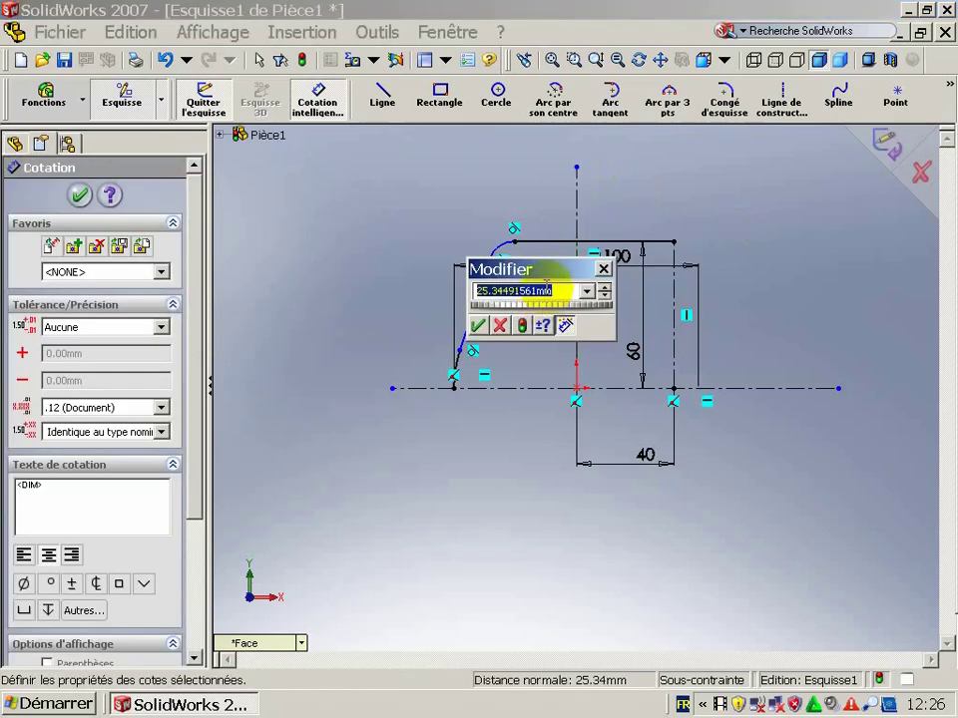
text(60)
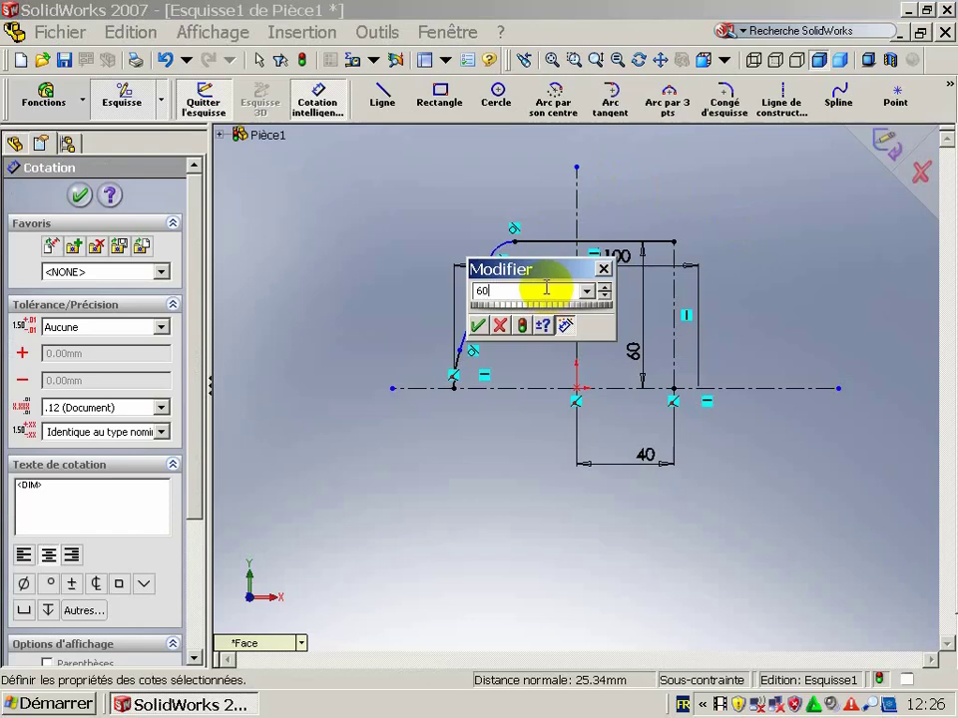
click(603, 269)
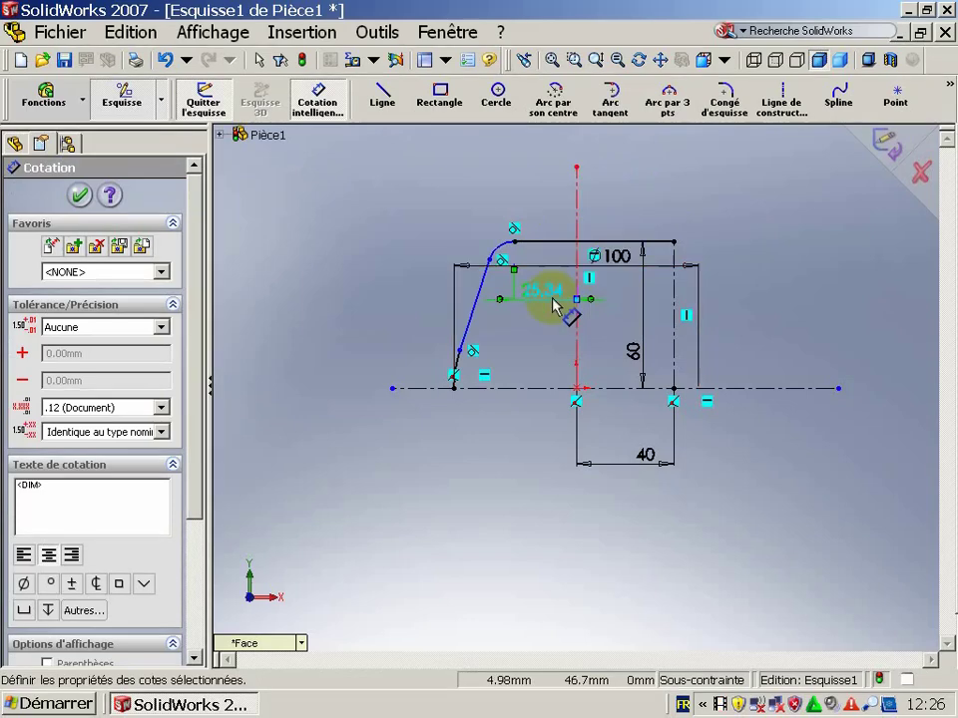
key(Delete)
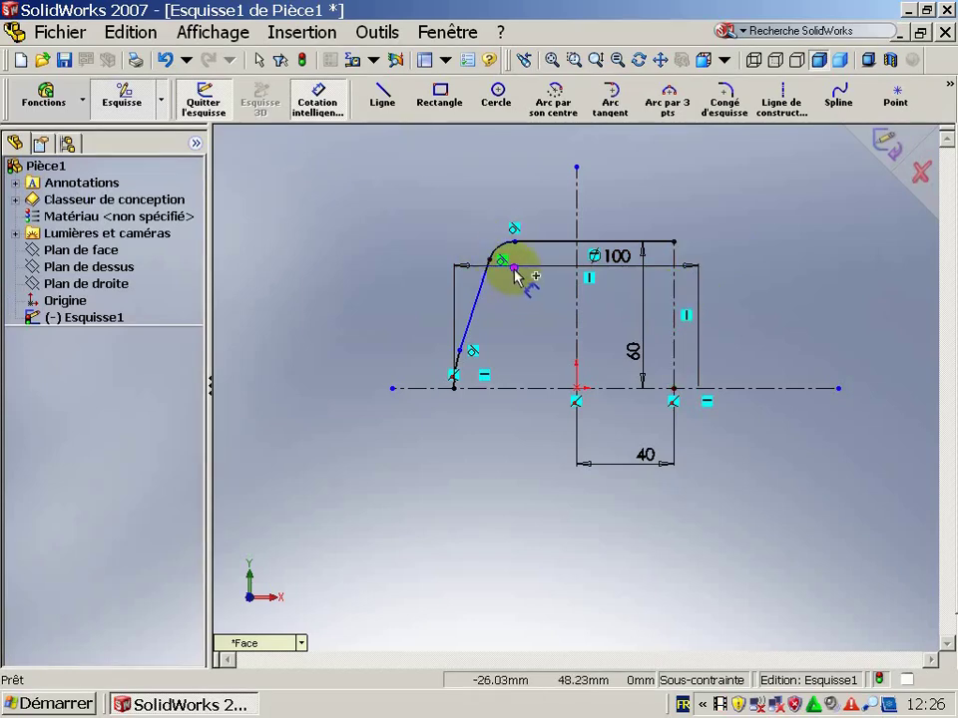
Step: Dimension the arc end point 60 mm from the right vertical line
click(514, 268)
click(676, 298)
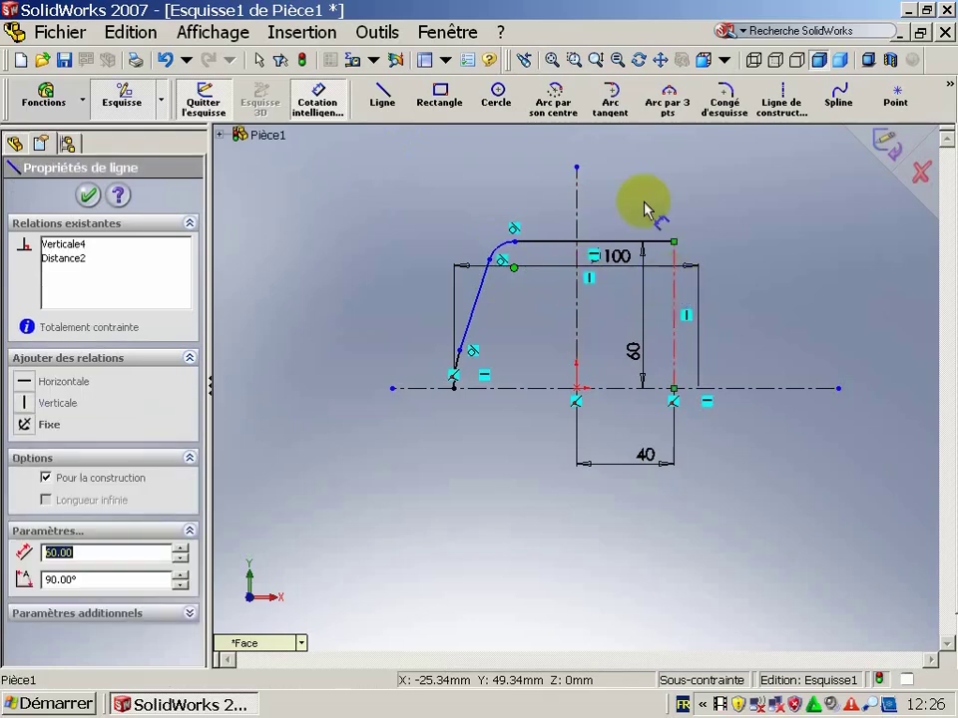
click(609, 158)
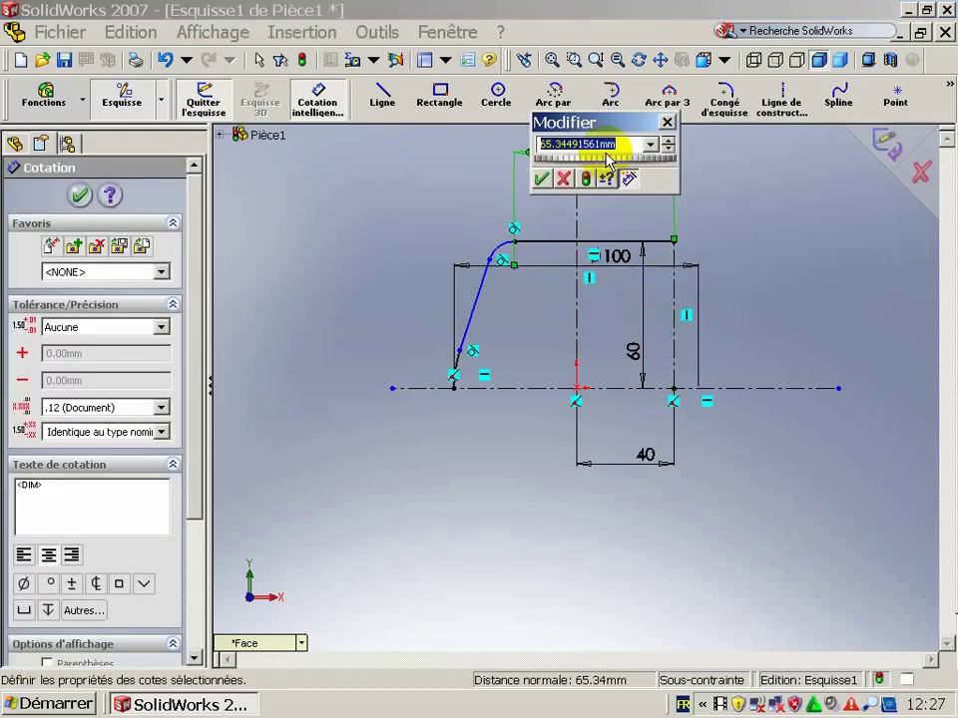
text(60)
key(Return)
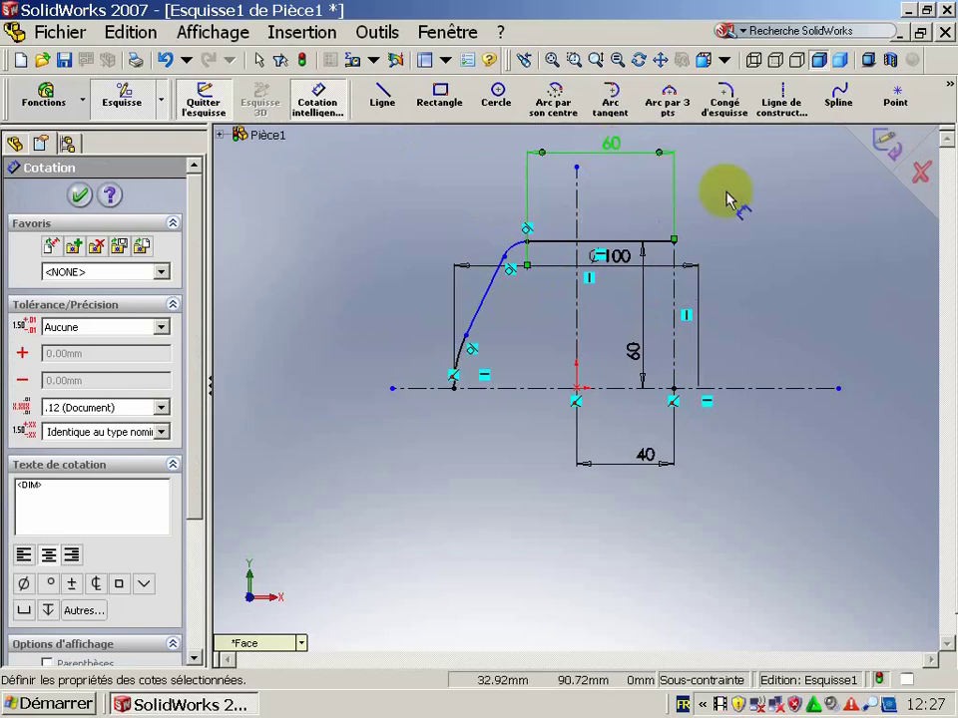
click(737, 214)
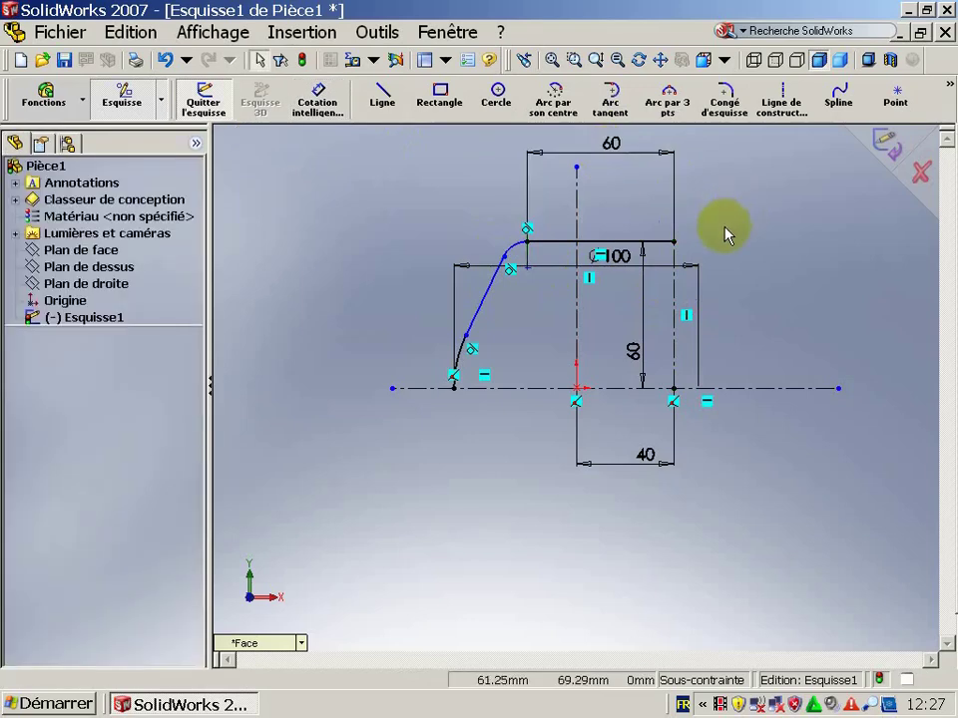
Step: Drag the corner arc so it meets the top line tangentially
click(490, 284)
mouse_move(476, 269)
mouse_down()
mouse_move(507, 259)
mouse_move(507, 232)
mouse_up()
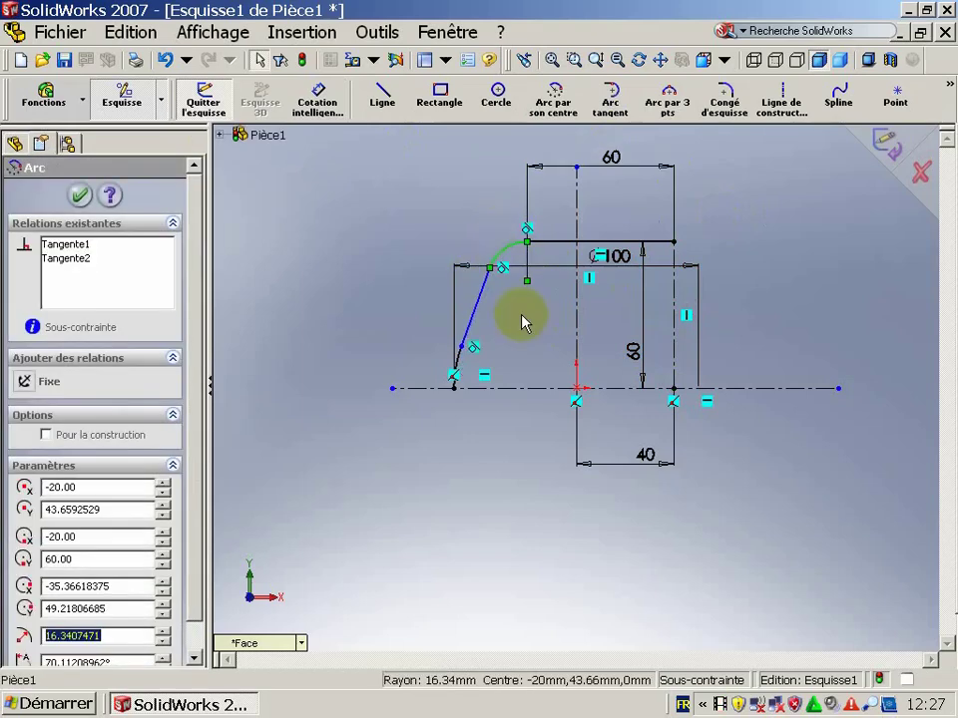
click(529, 304)
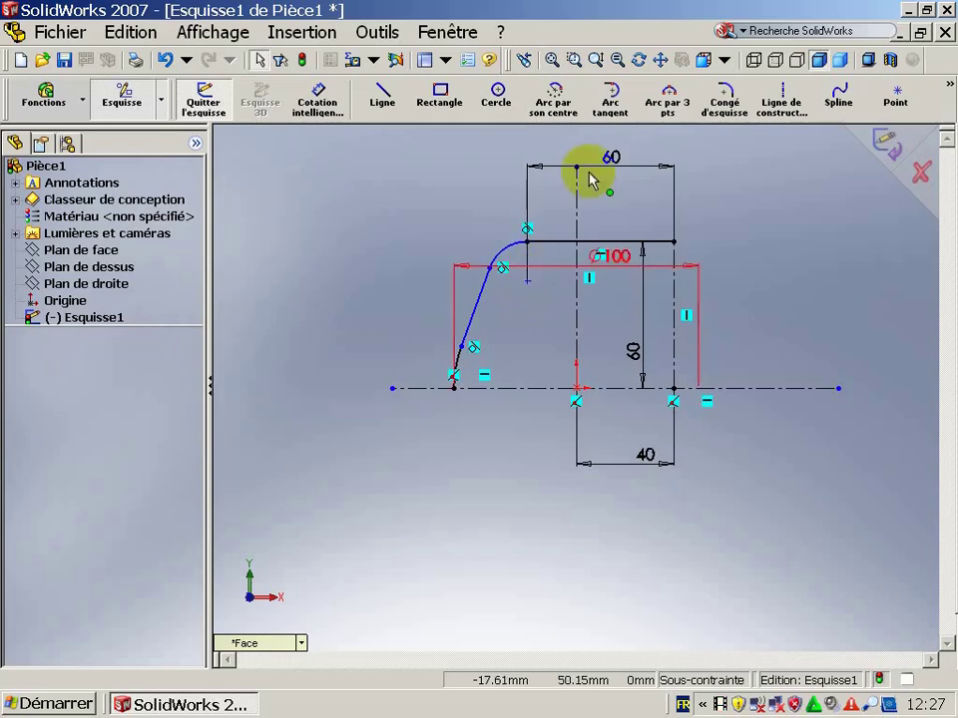
Step: Dimension the arc centre 50 mm above the centerline, fully constraining the sketch
click(949, 86)
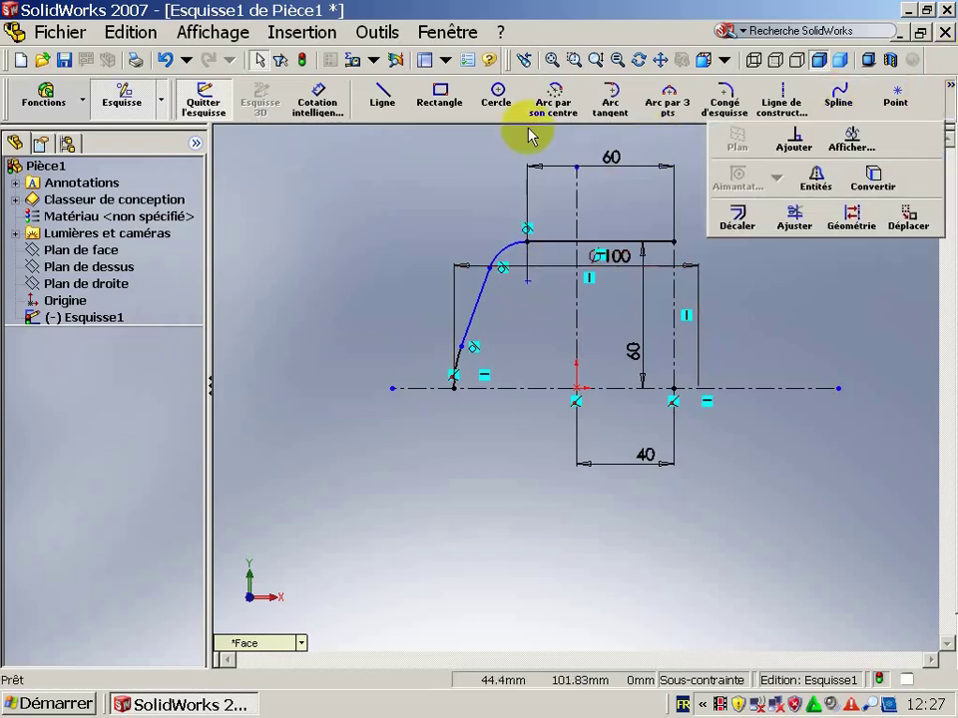
click(315, 101)
click(526, 282)
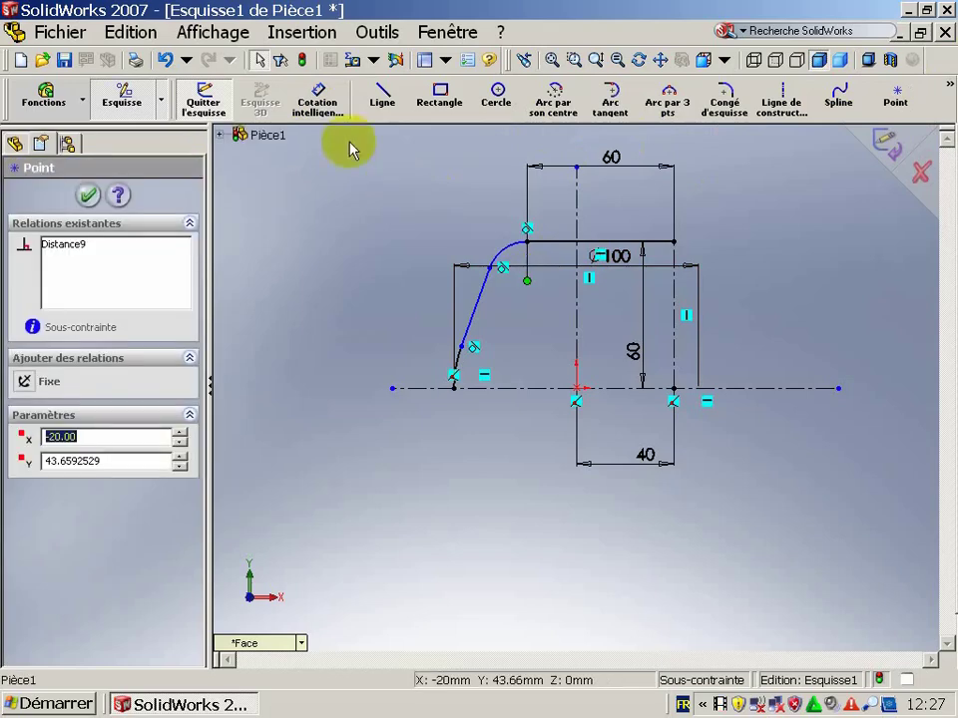
click(317, 102)
click(528, 284)
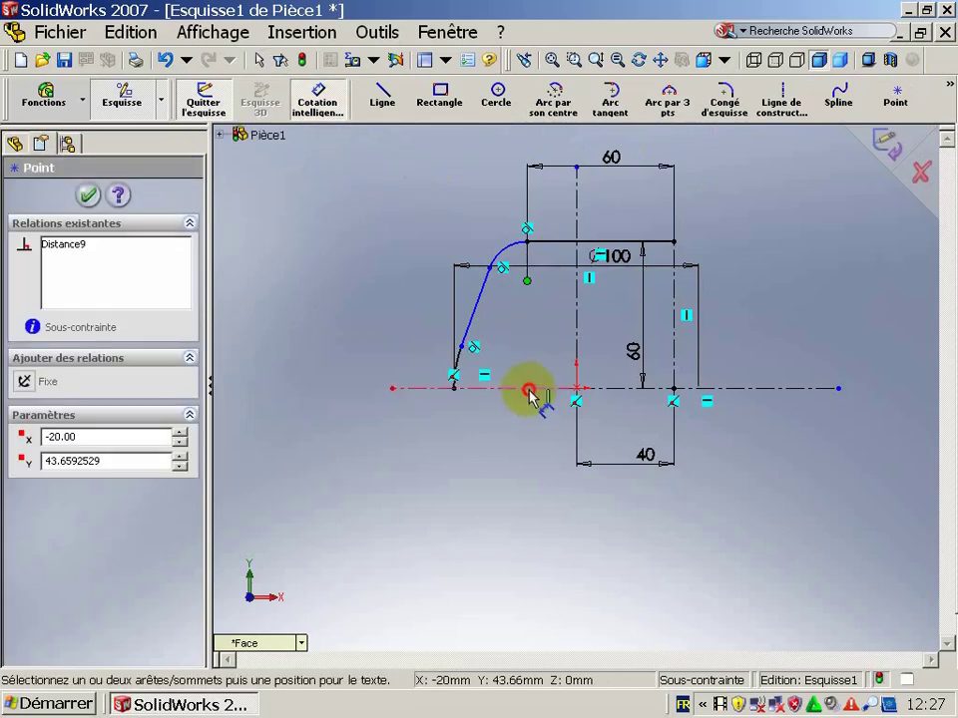
click(529, 389)
click(535, 349)
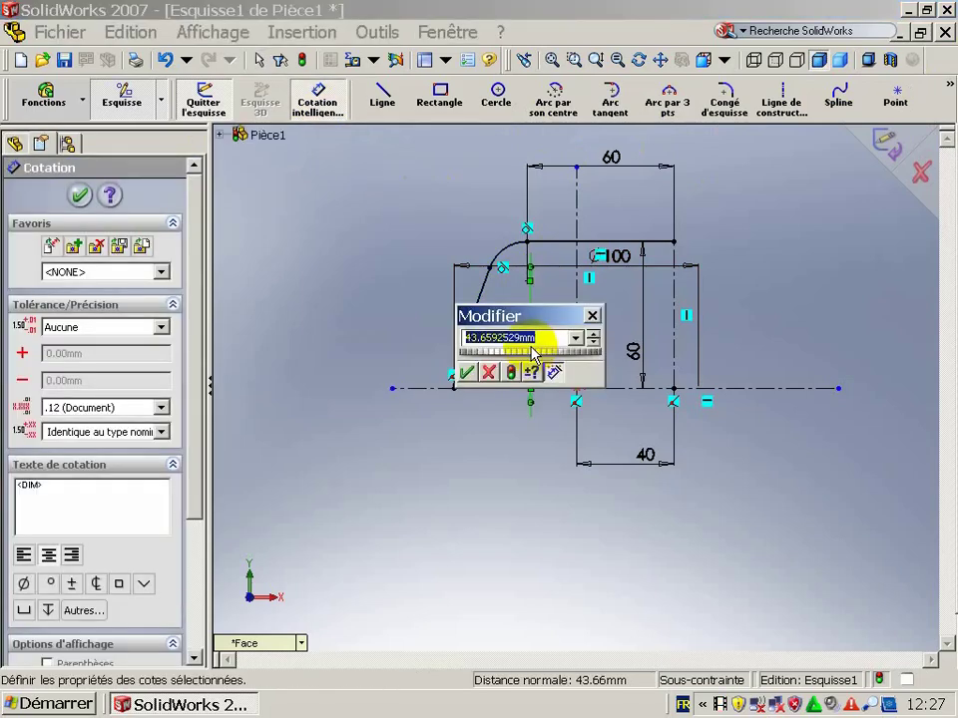
text(50)
key(Return)
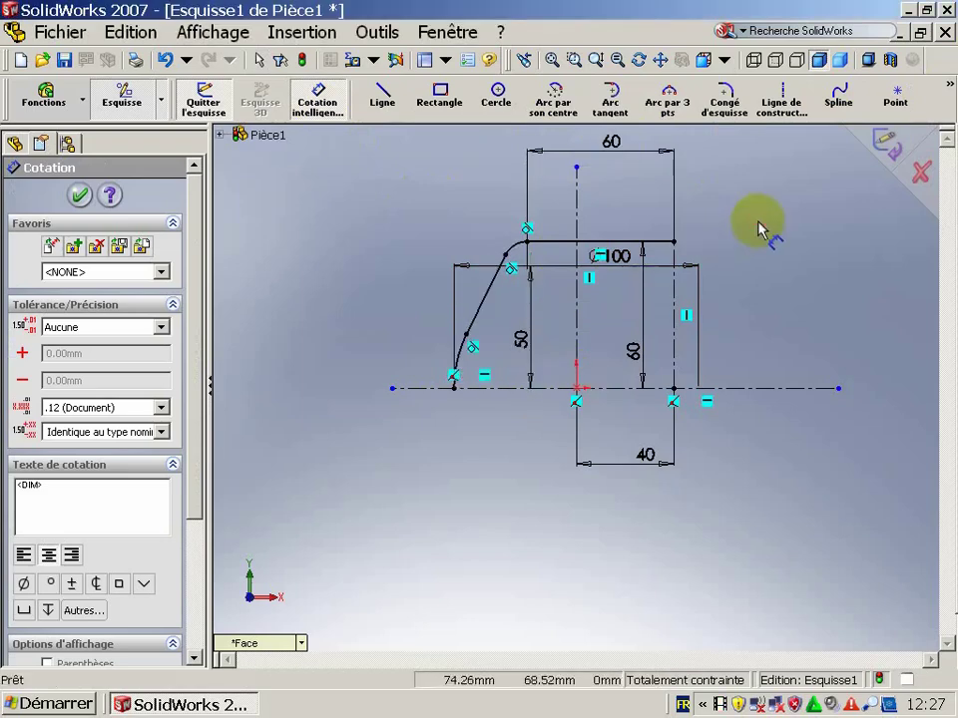
key(Escape)
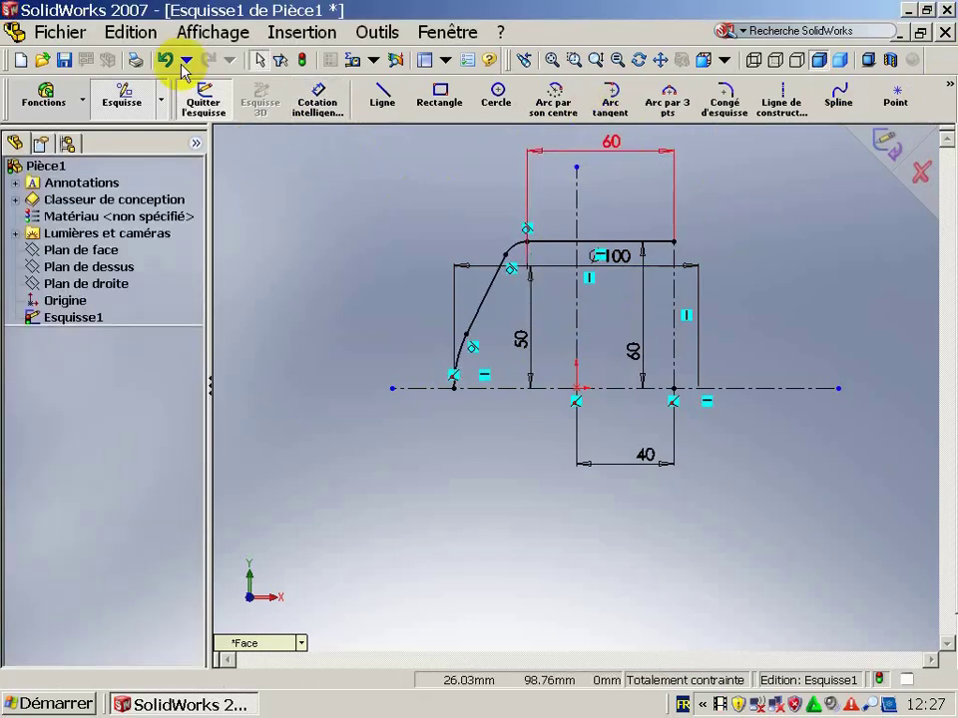
Step: Mirror the four half-profile arcs and lines across the right vertical line (Ligne6)
click(462, 367)
ctrl+click(509, 258)
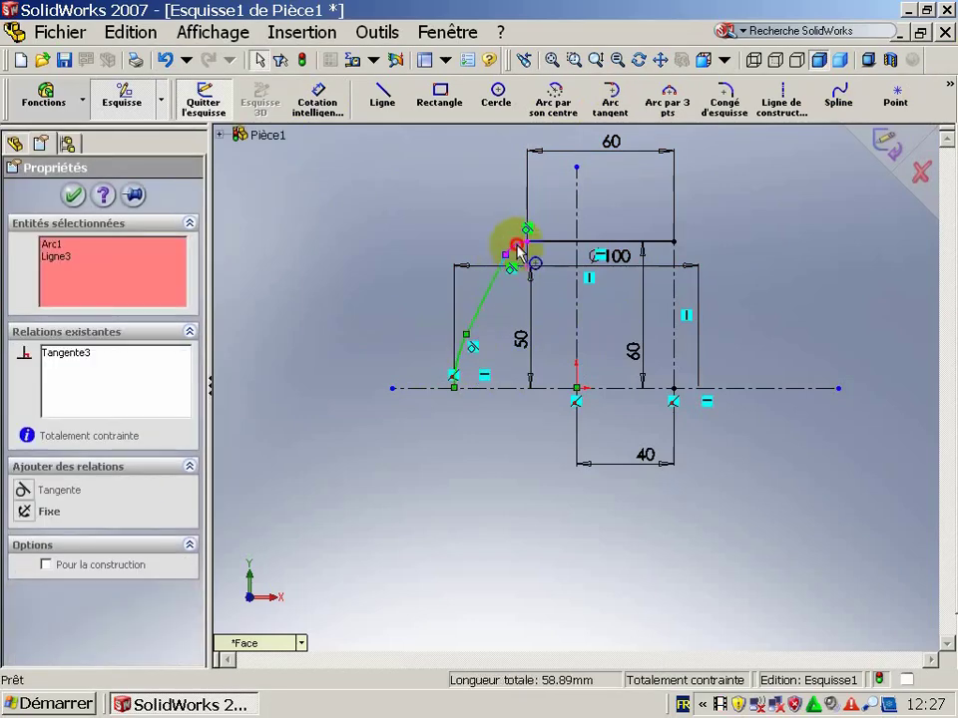
ctrl+click(515, 248)
ctrl+click(560, 241)
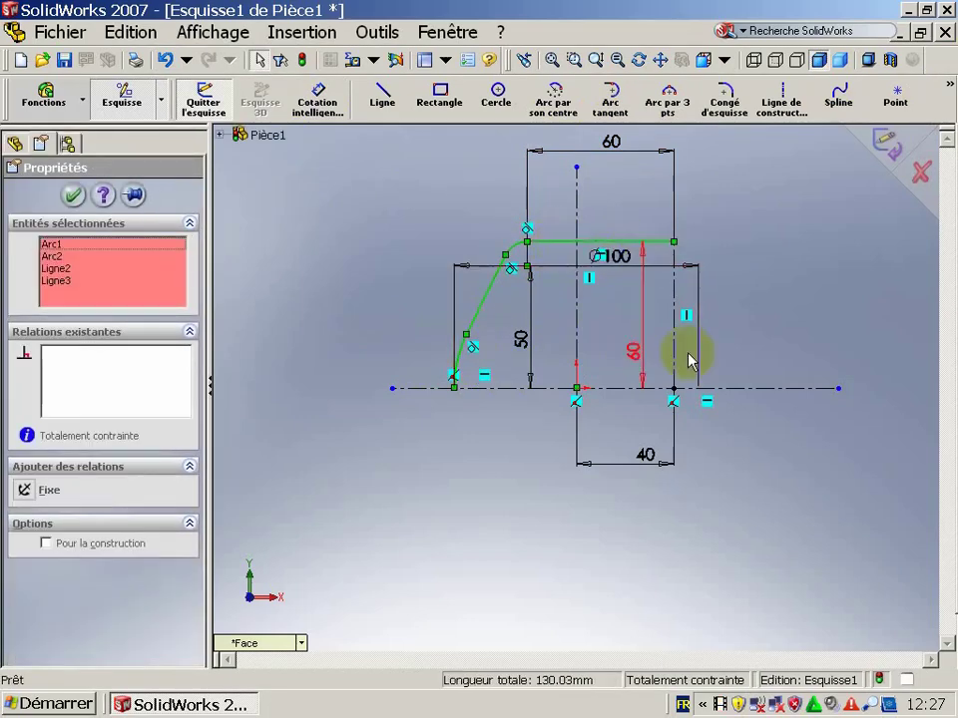
click(943, 90)
click(802, 190)
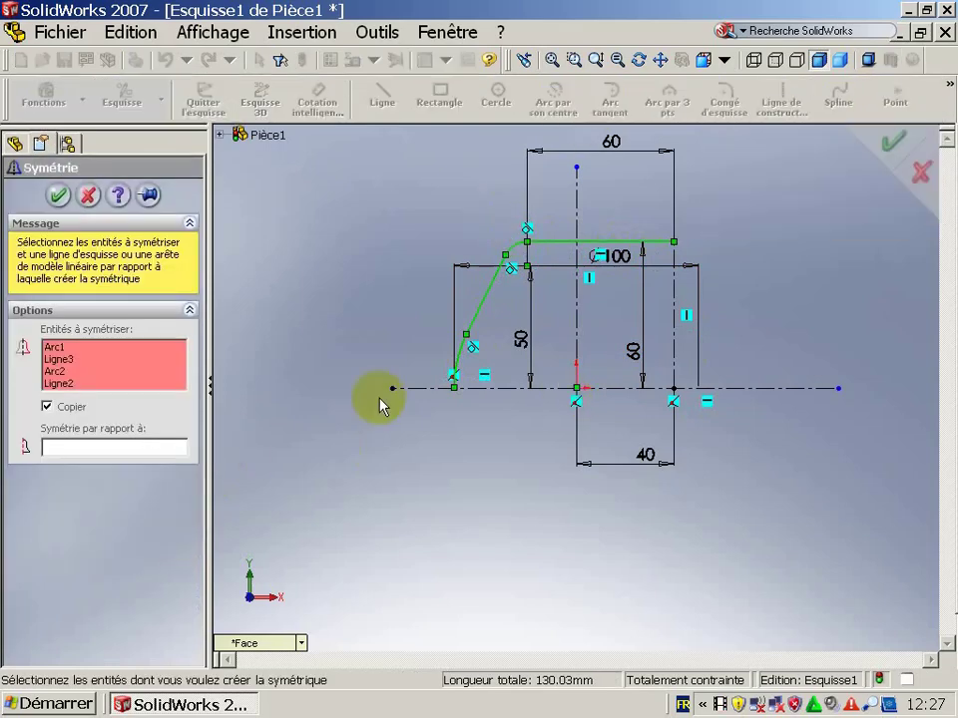
click(132, 447)
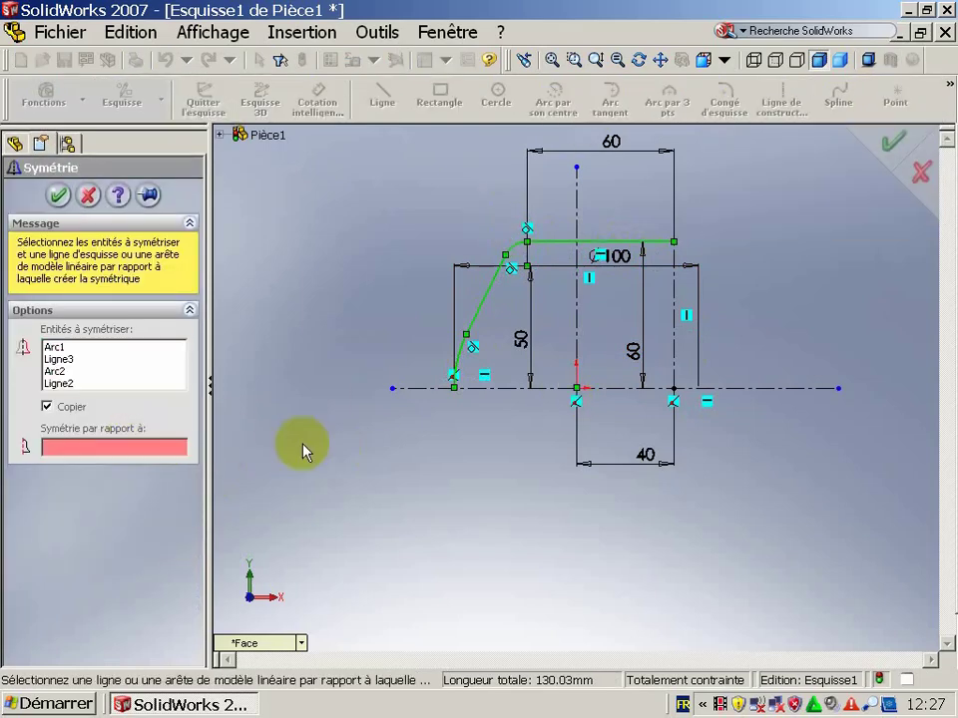
click(673, 362)
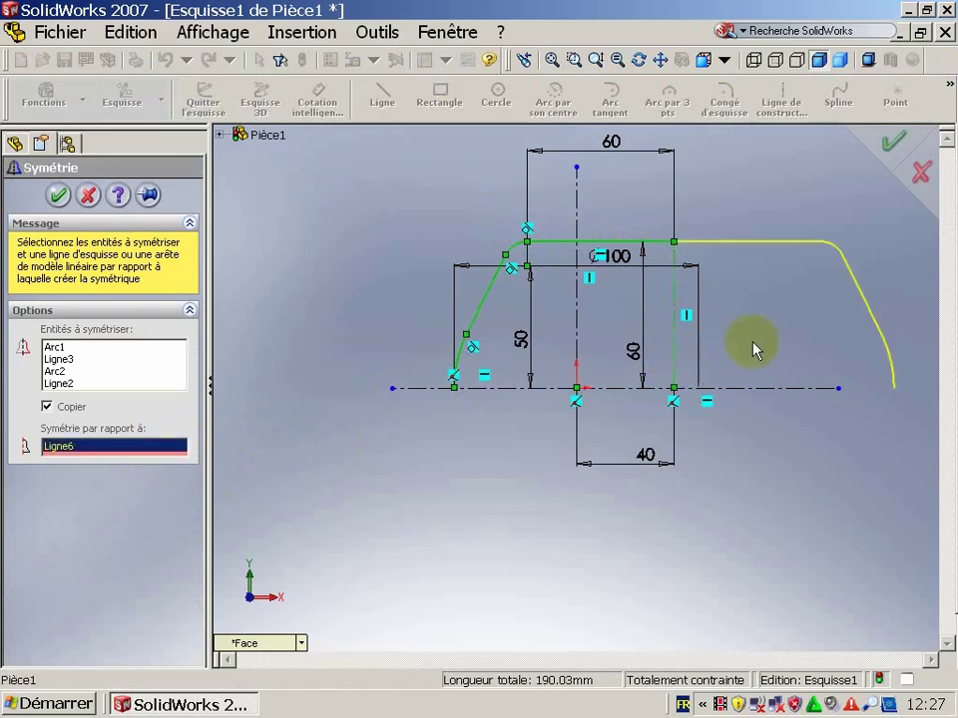
Step: Confirm the first mirror, then select all the profile's arcs and lines
click(59, 195)
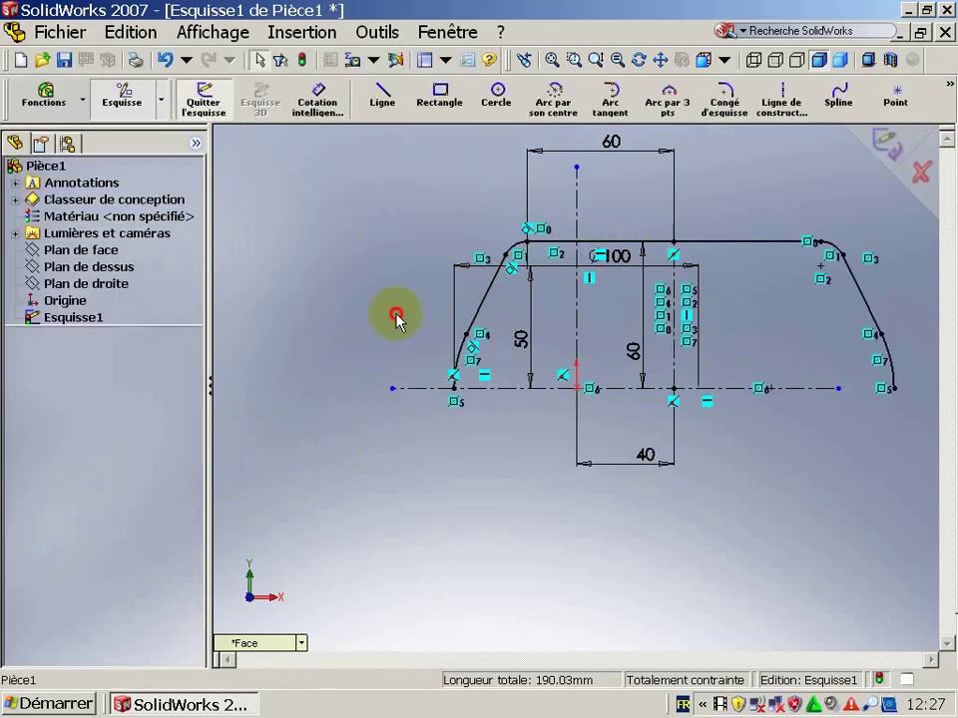
click(895, 384)
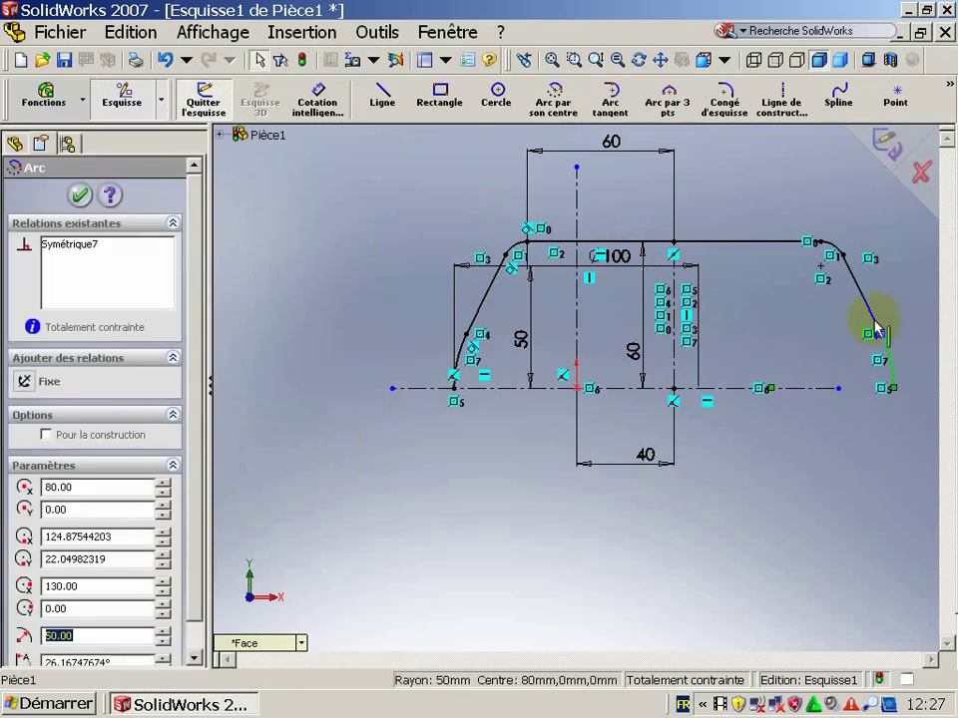
ctrl+click(856, 284)
ctrl+click(774, 250)
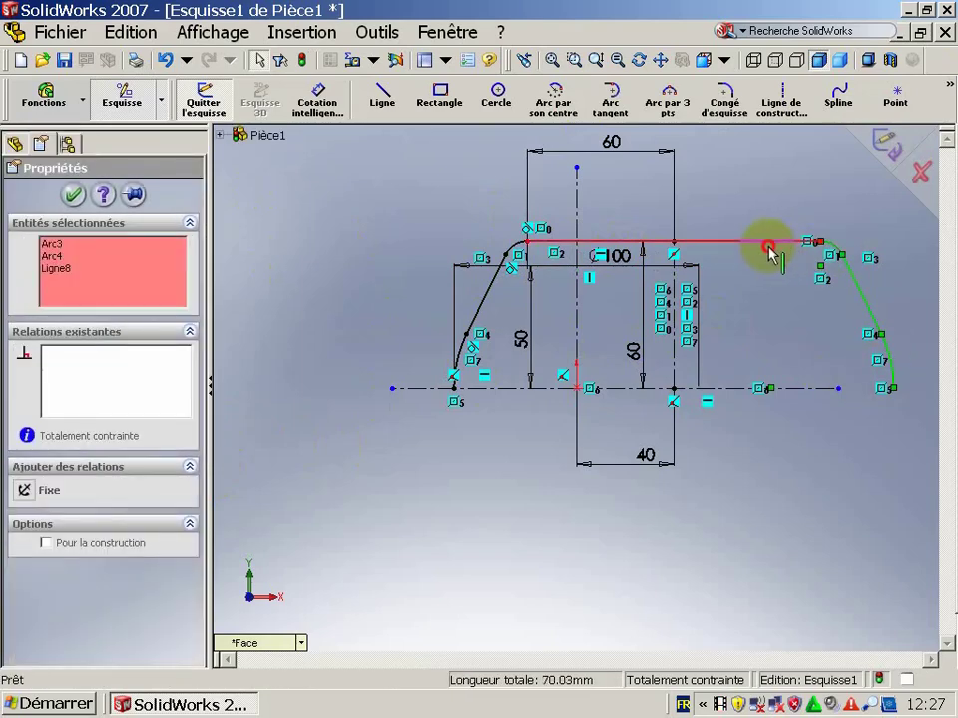
ctrl+click(520, 250)
ctrl+click(510, 258)
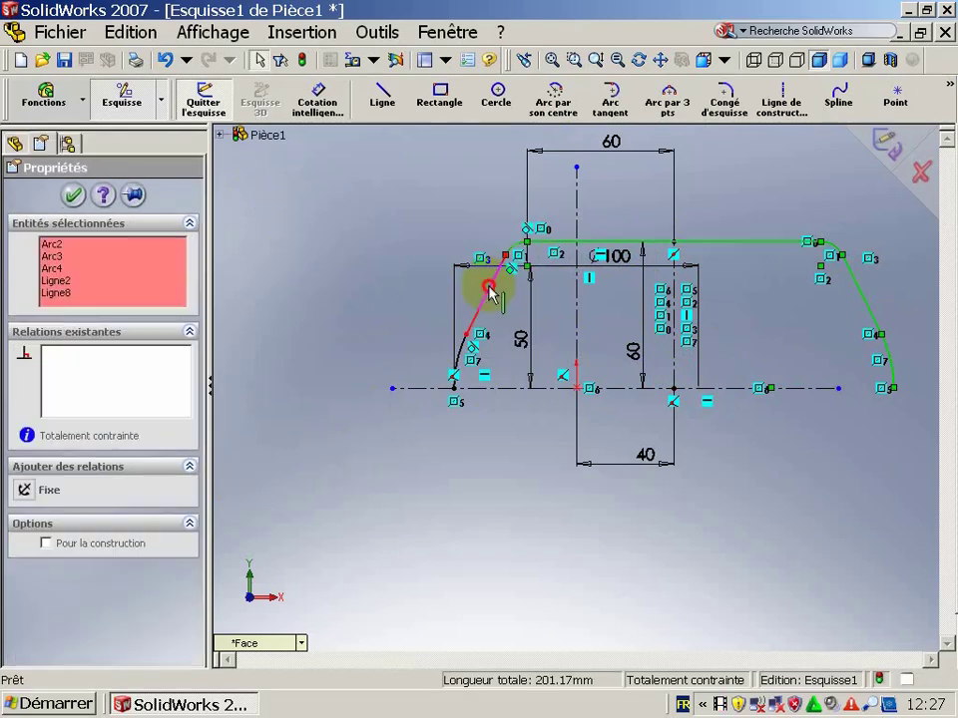
ctrl+click(491, 283)
ctrl+click(461, 365)
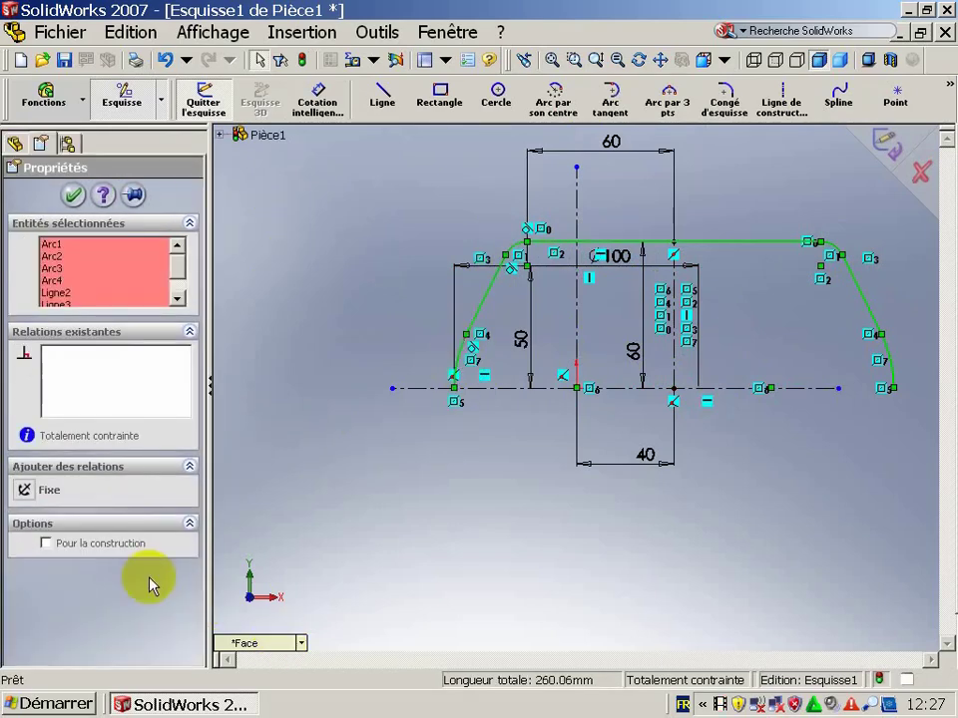
Step: Mirror the selected entities about the horizontal centreline Ligne1 to close the profile
click(950, 88)
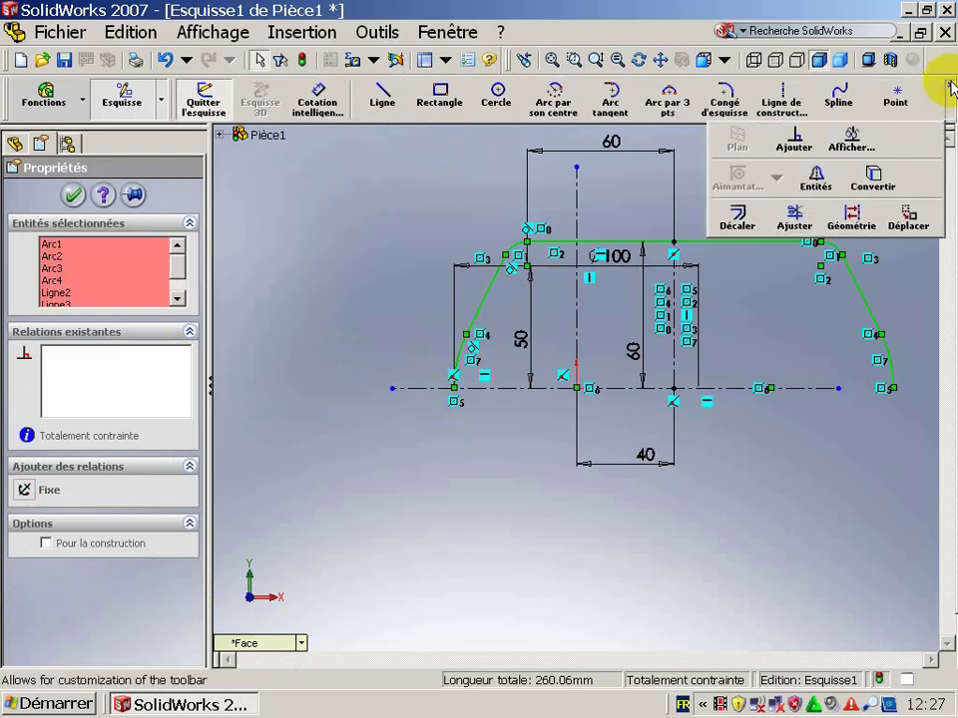
click(836, 178)
click(172, 446)
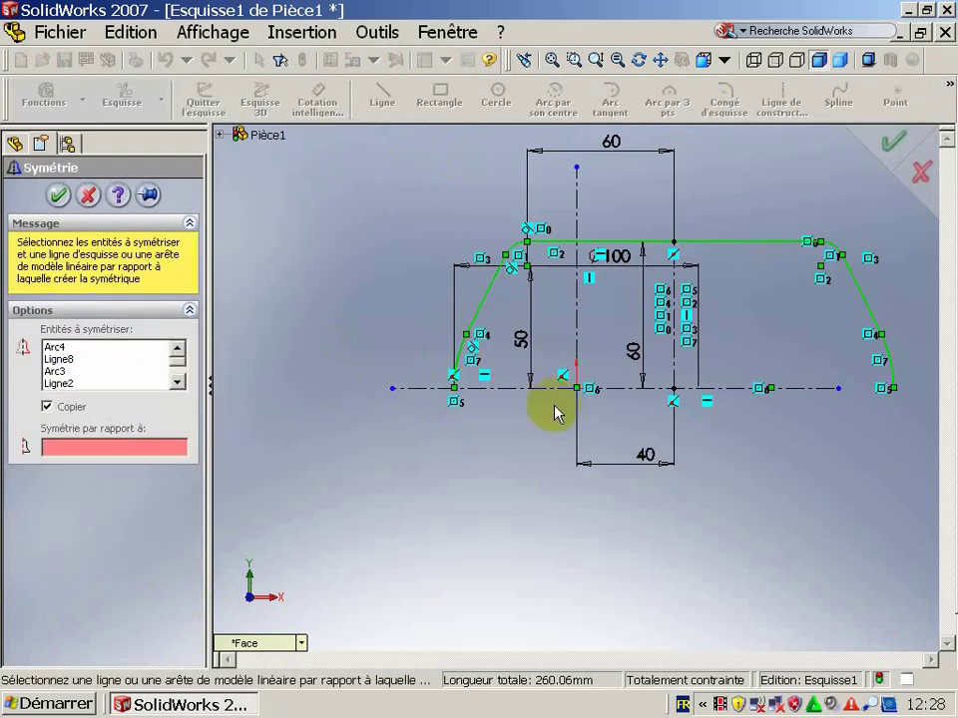
click(718, 388)
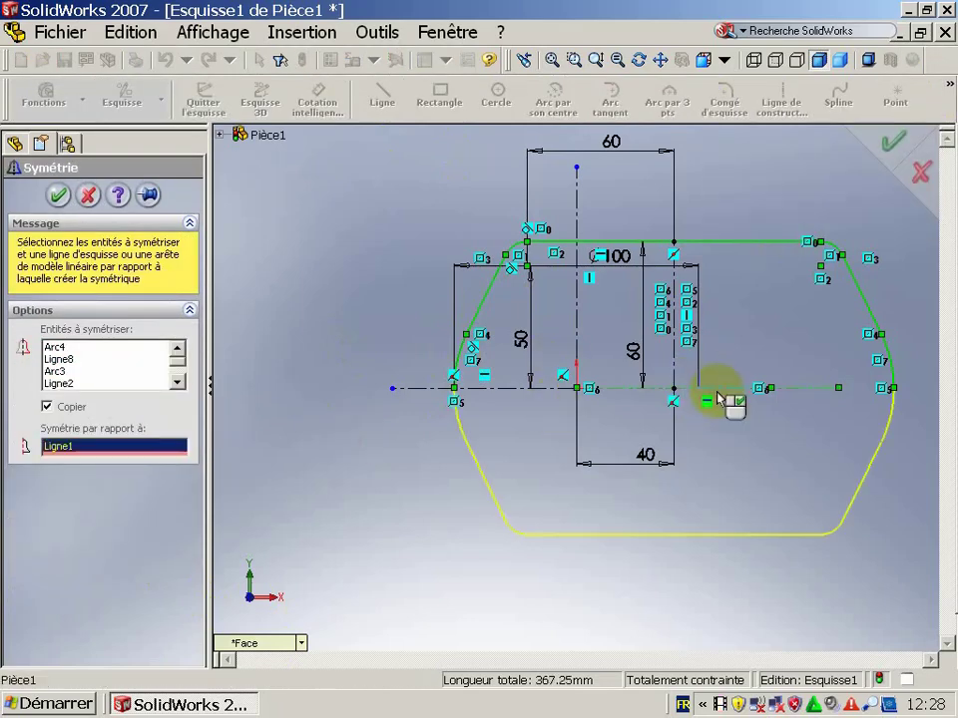
click(59, 194)
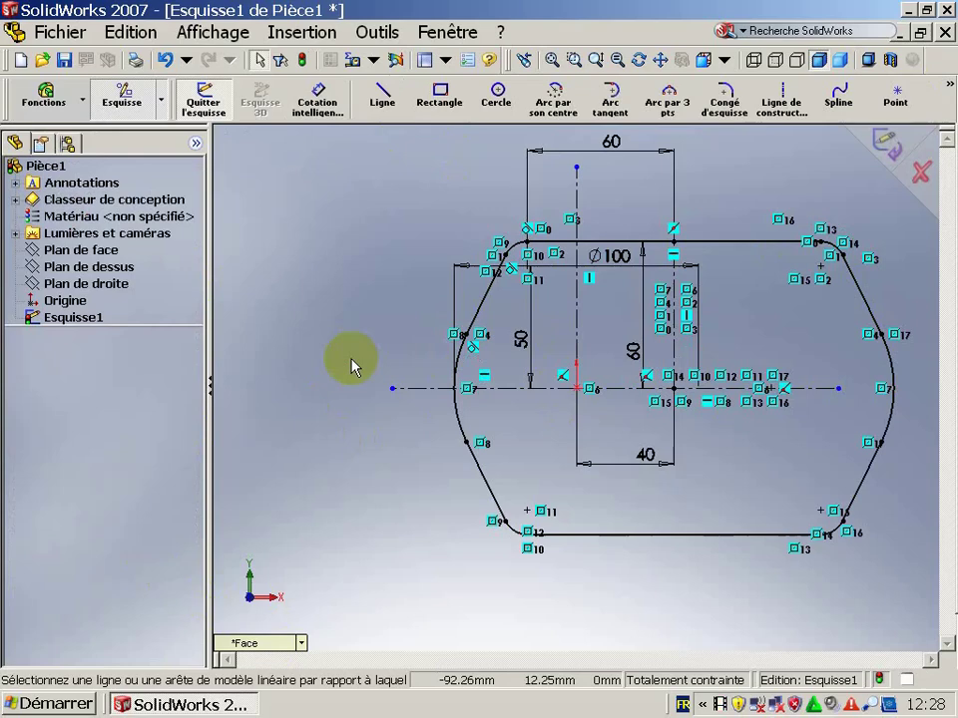
click(84, 100)
Step: Extrude the closed profile 10 mm blind into a solid plate (Extrusion1)
click(120, 92)
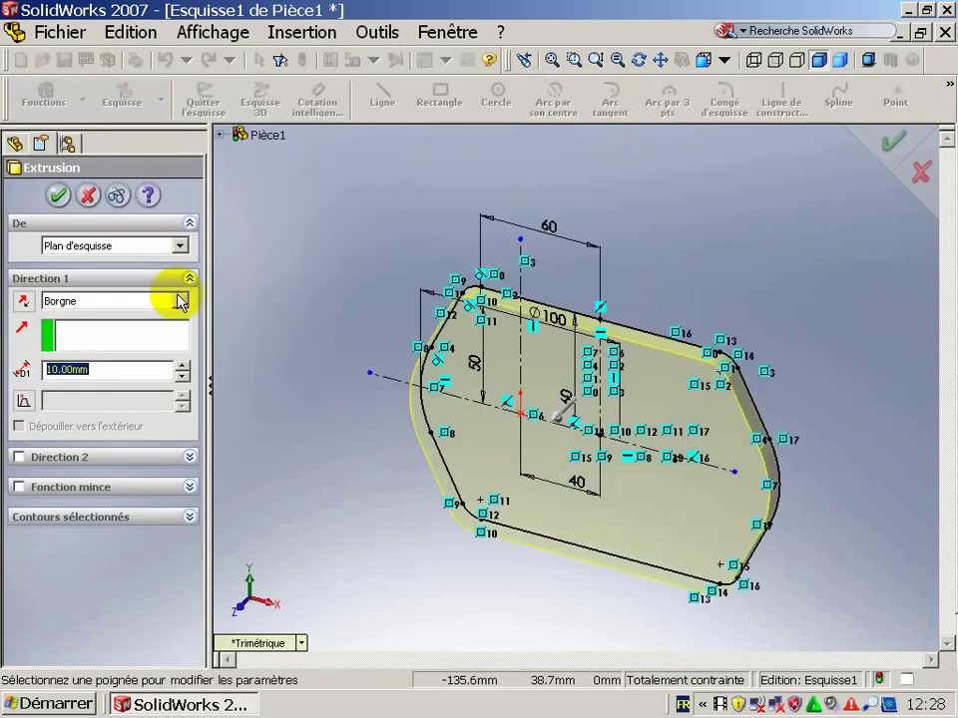
click(59, 196)
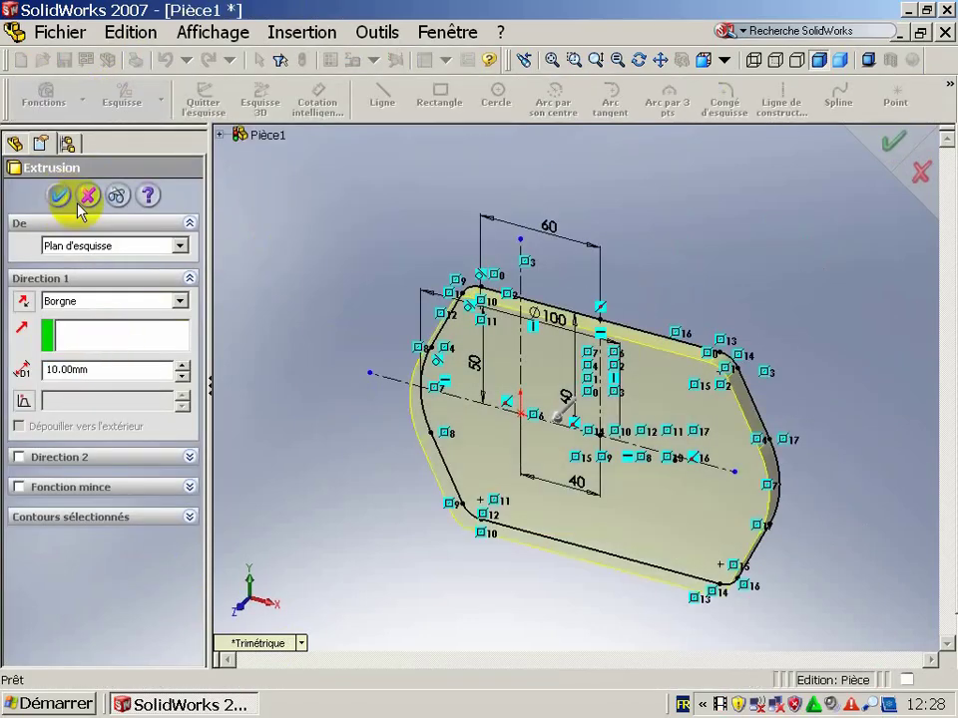
mouse_move(605, 299)
middle_down()
mouse_move(627, 385)
mouse_move(548, 528)
mouse_move(585, 525)
mouse_move(562, 530)
mouse_move(395, 491)
middle_up()
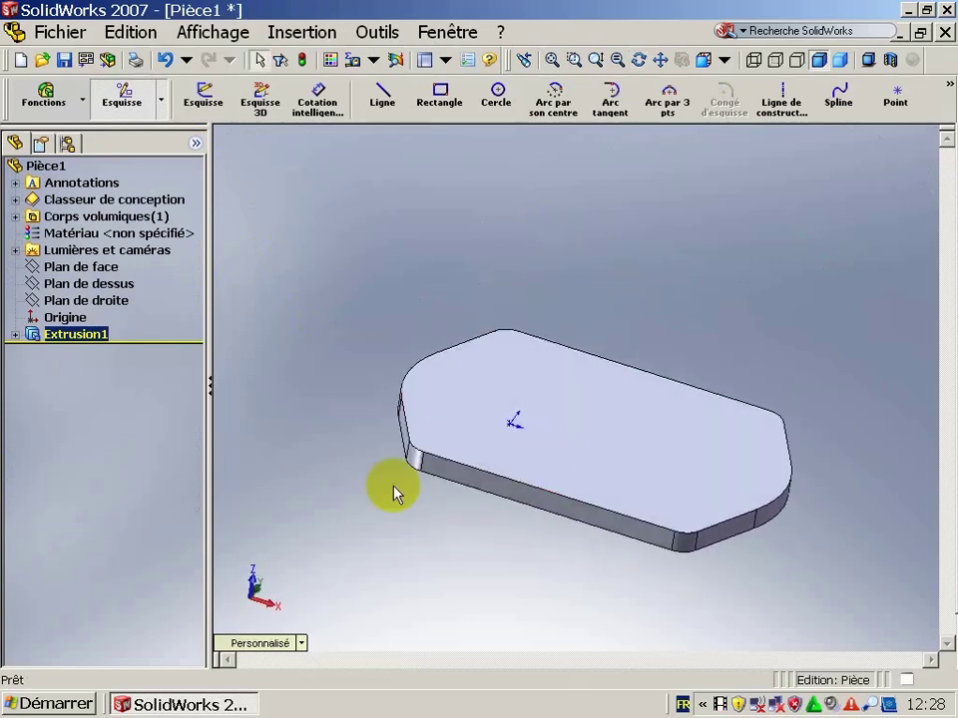
click(676, 454)
Step: On the plate's top face, draw a Ø80 circle concentric with the right rounded end
click(723, 60)
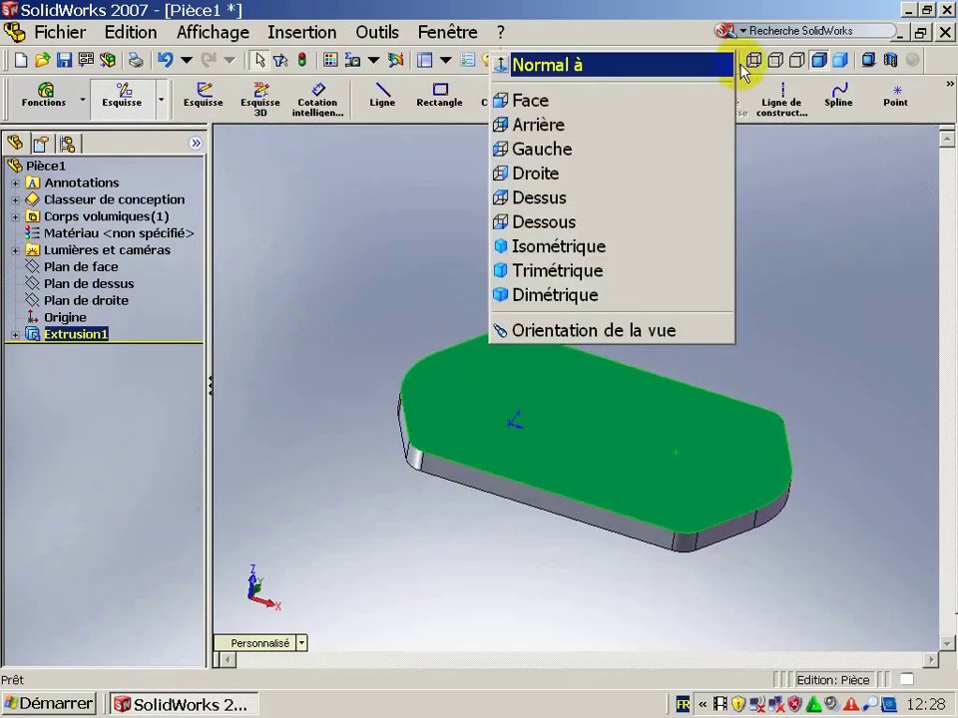
click(728, 64)
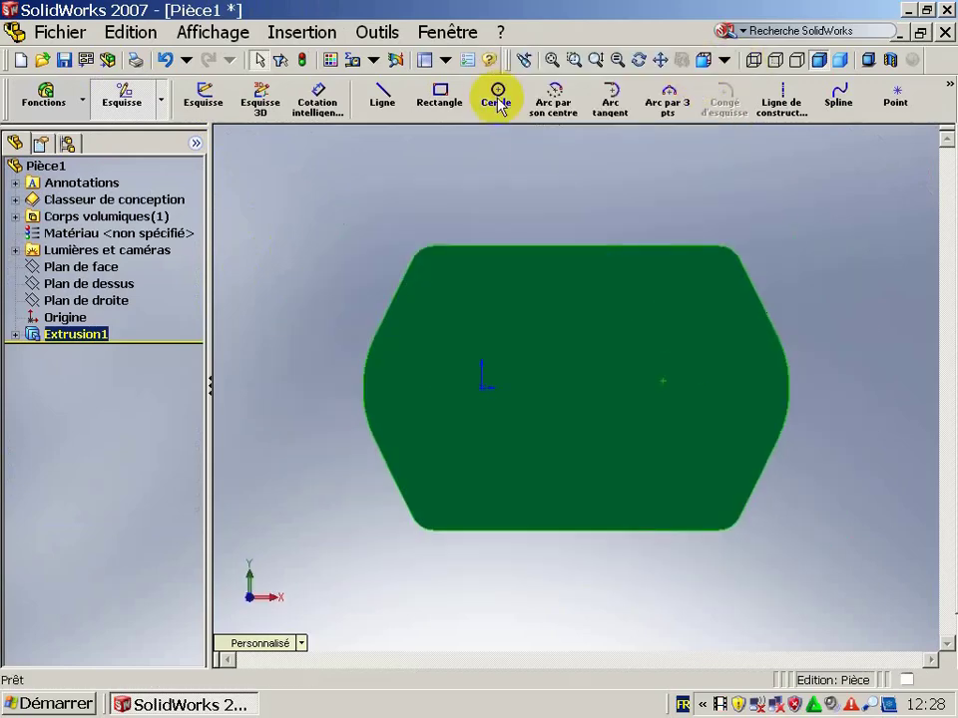
click(496, 94)
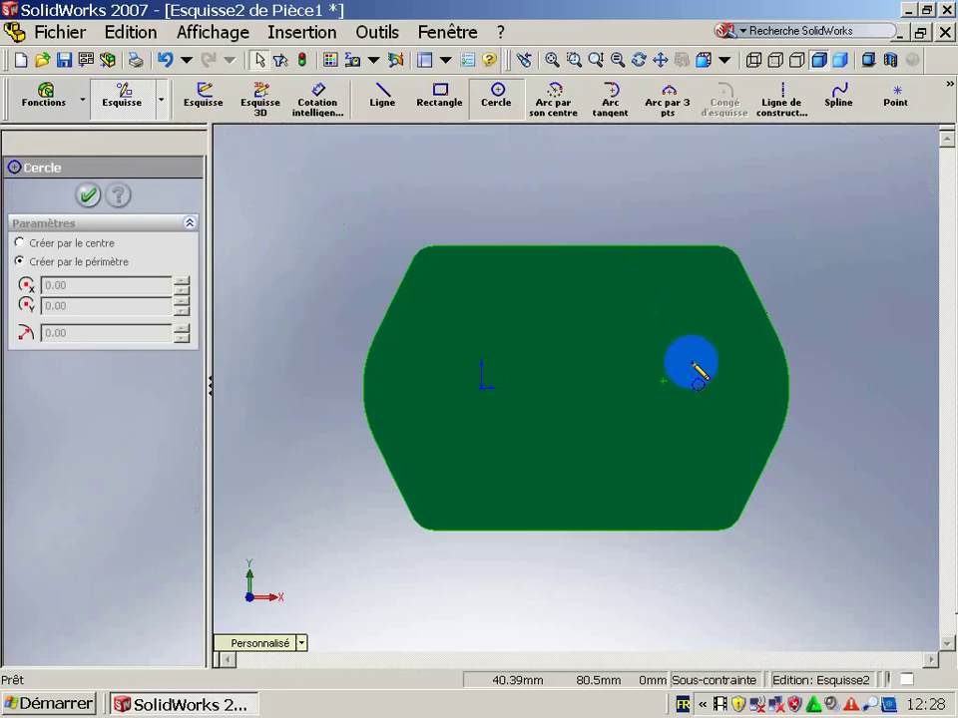
click(668, 409)
click(761, 377)
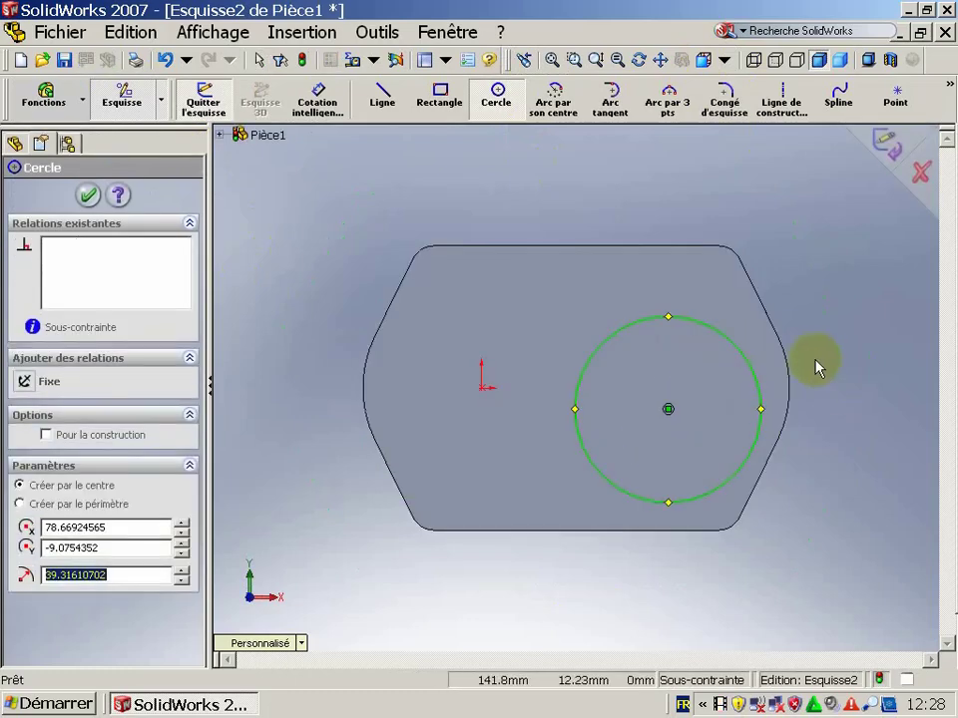
key(Escape)
click(781, 378)
click(750, 386)
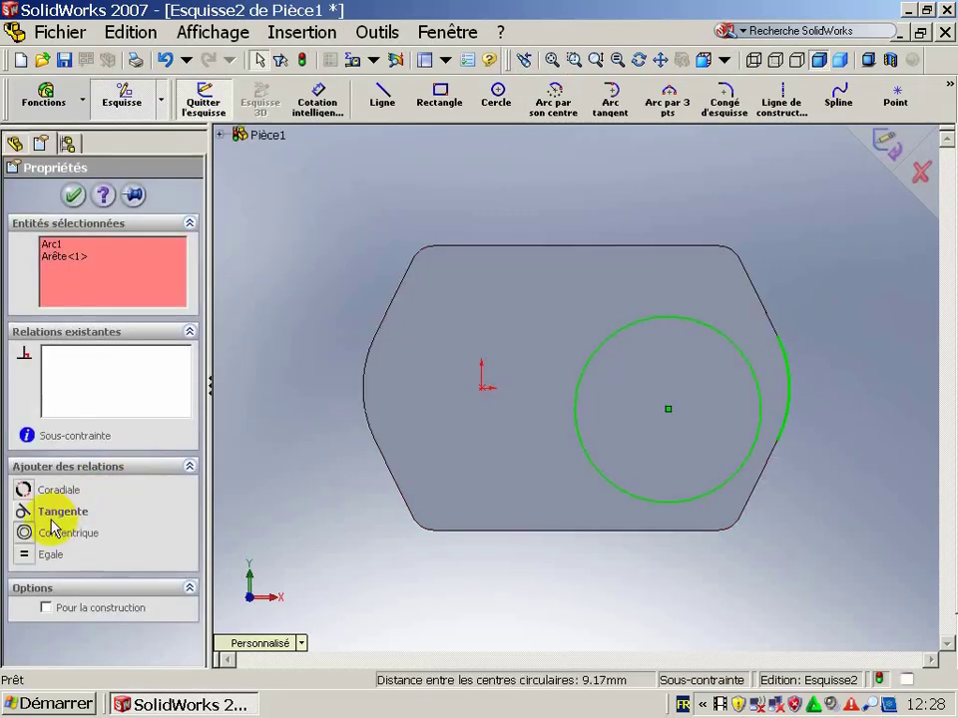
click(45, 533)
click(317, 100)
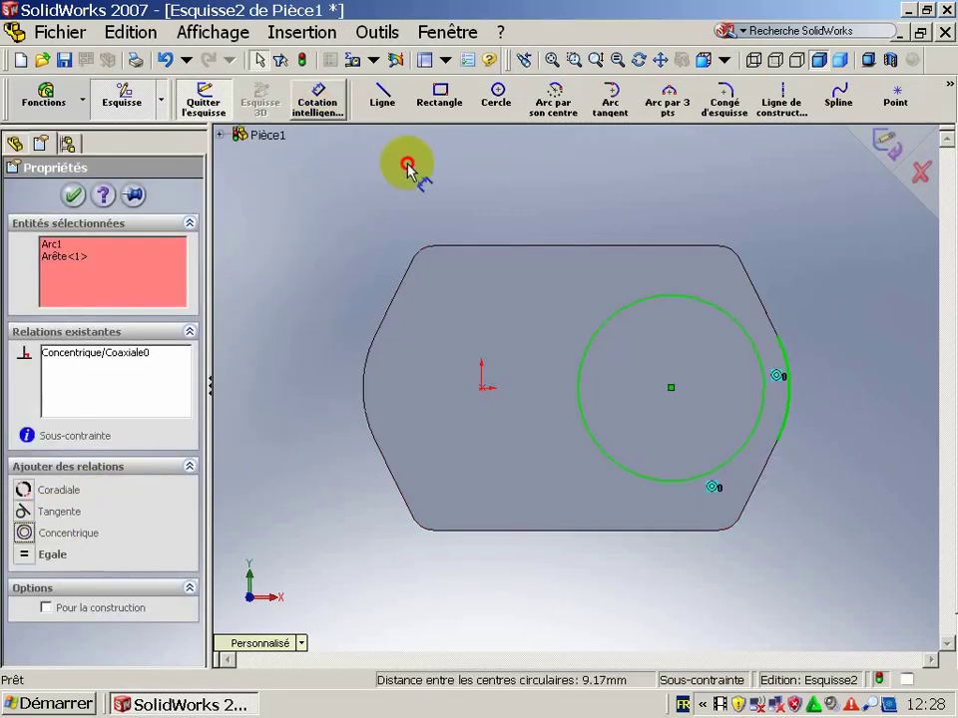
click(740, 329)
click(821, 280)
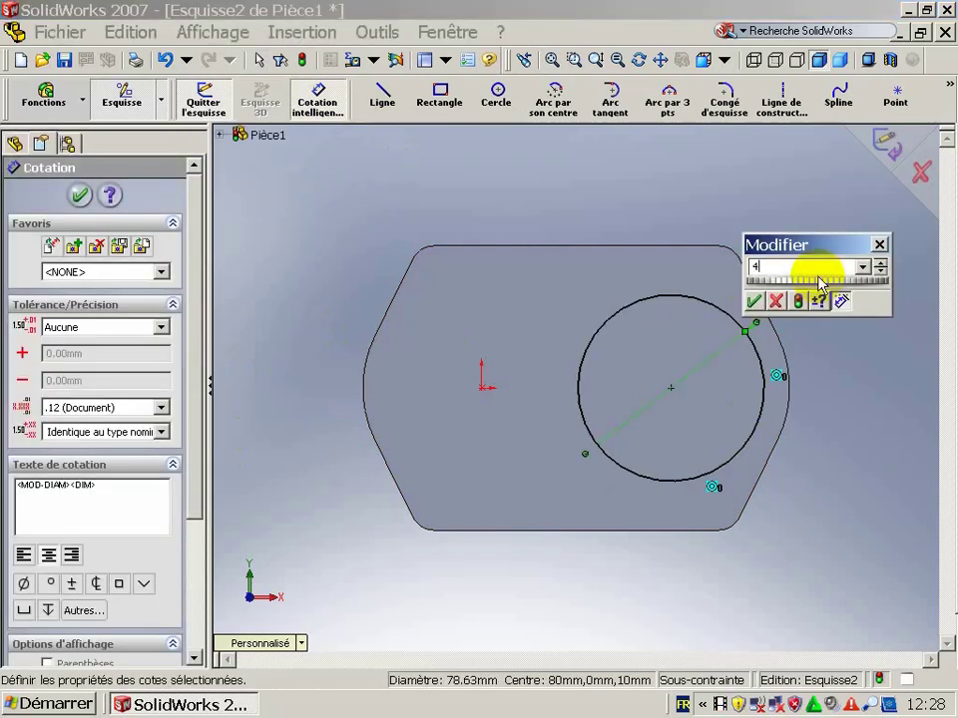
key(Return)
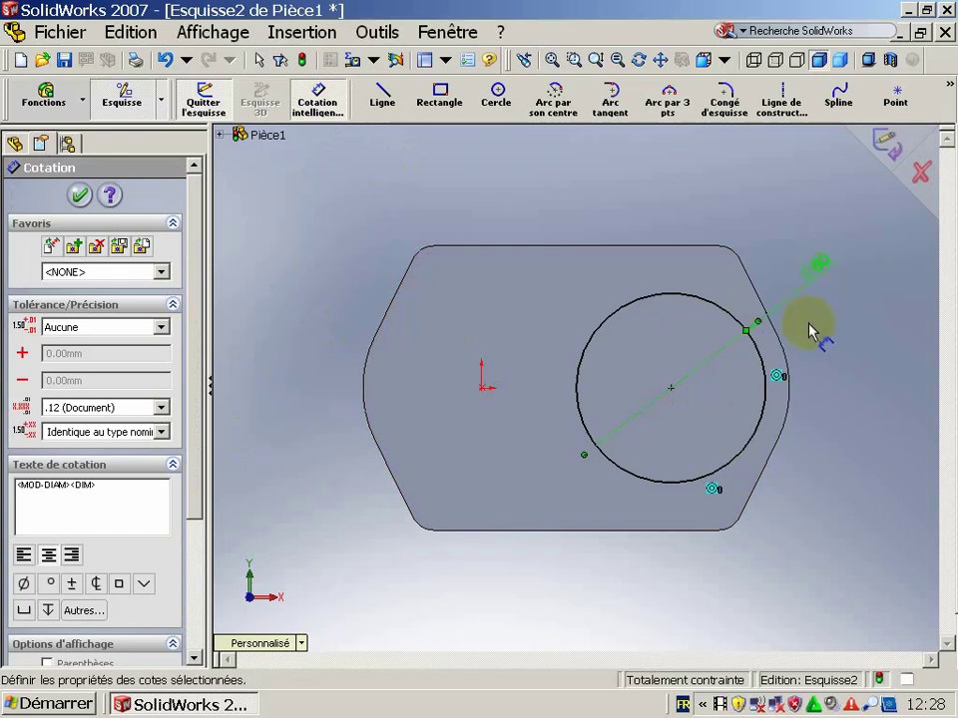
Step: Draw a second Ø80 circle centred on the origin
click(497, 96)
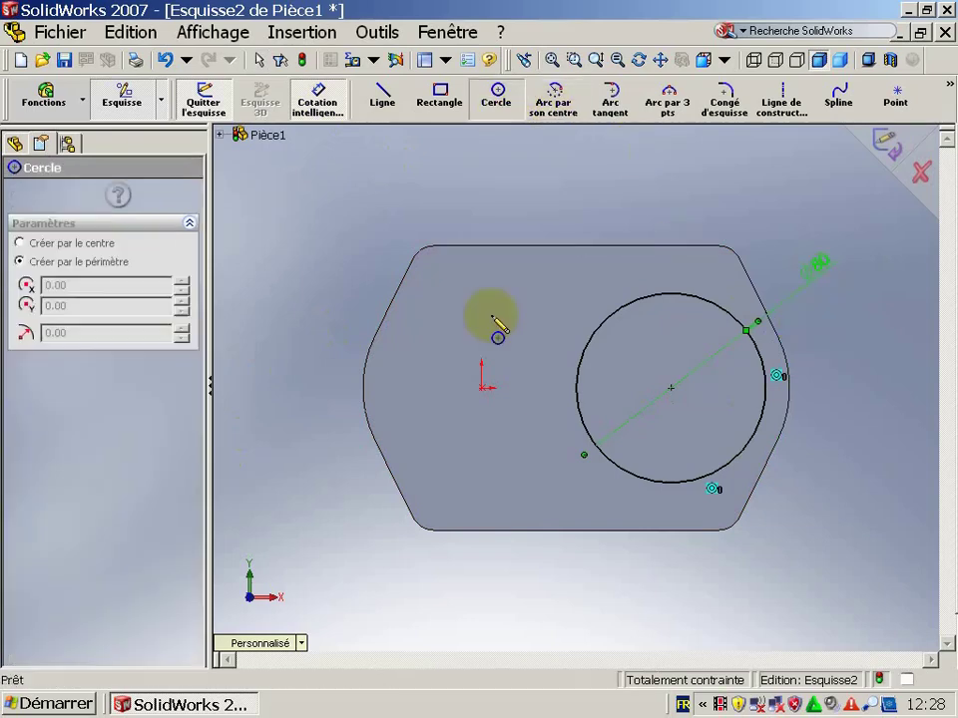
click(482, 387)
click(496, 291)
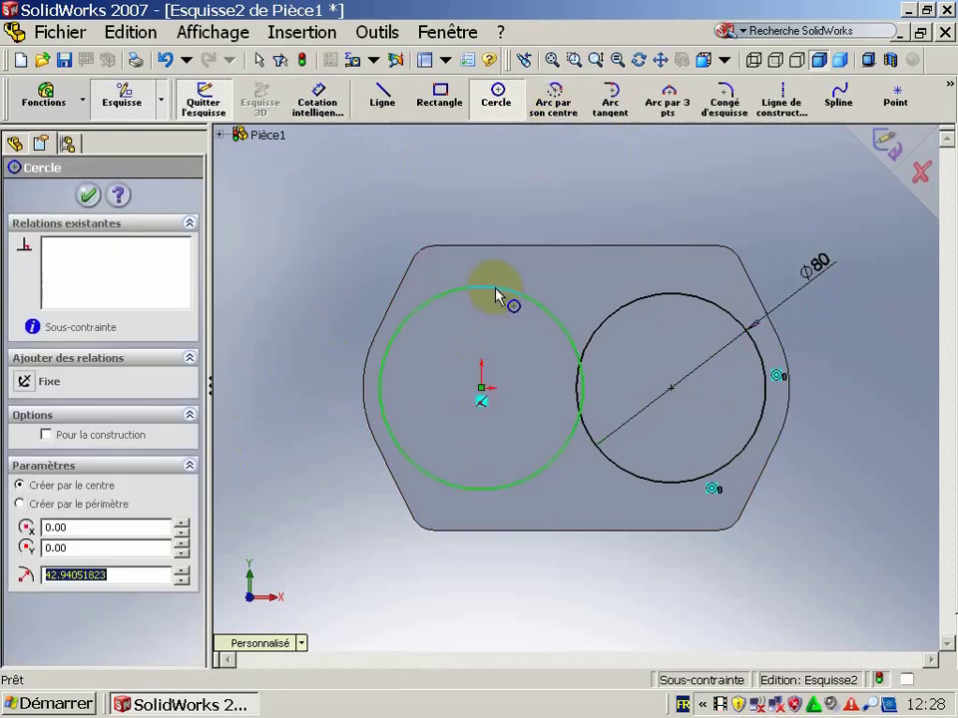
key(Escape)
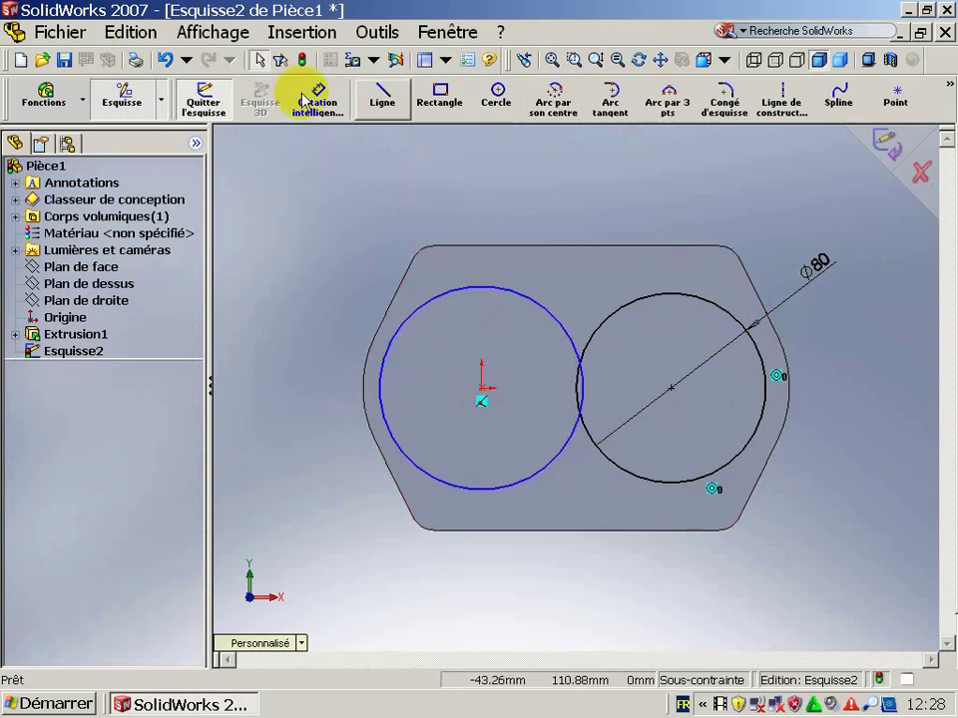
click(305, 100)
click(439, 296)
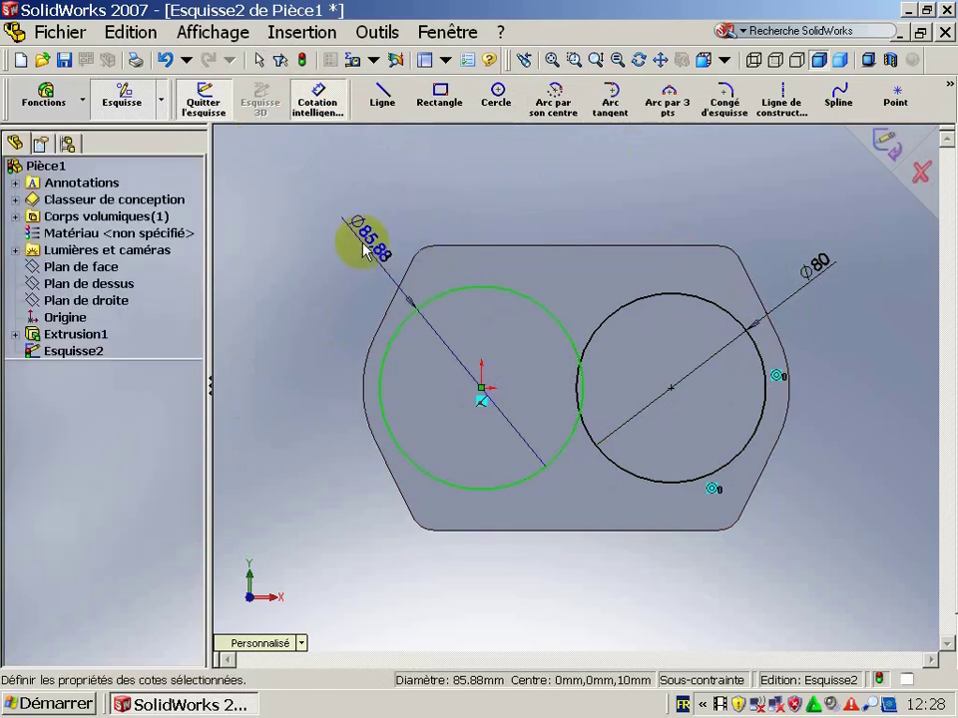
click(364, 250)
text(0)
key(Return)
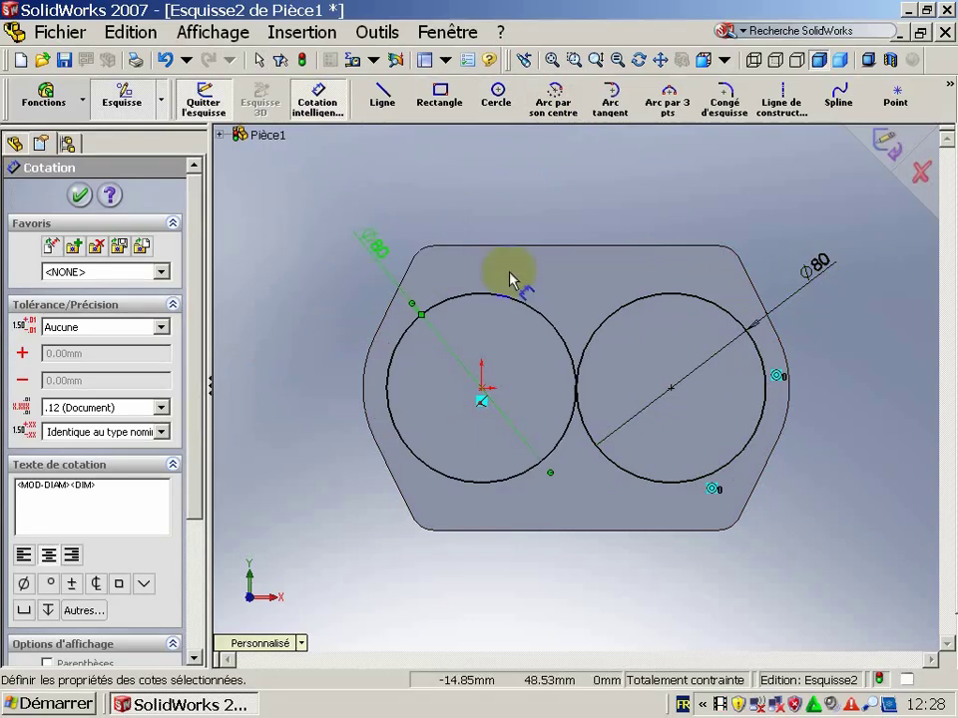
click(385, 100)
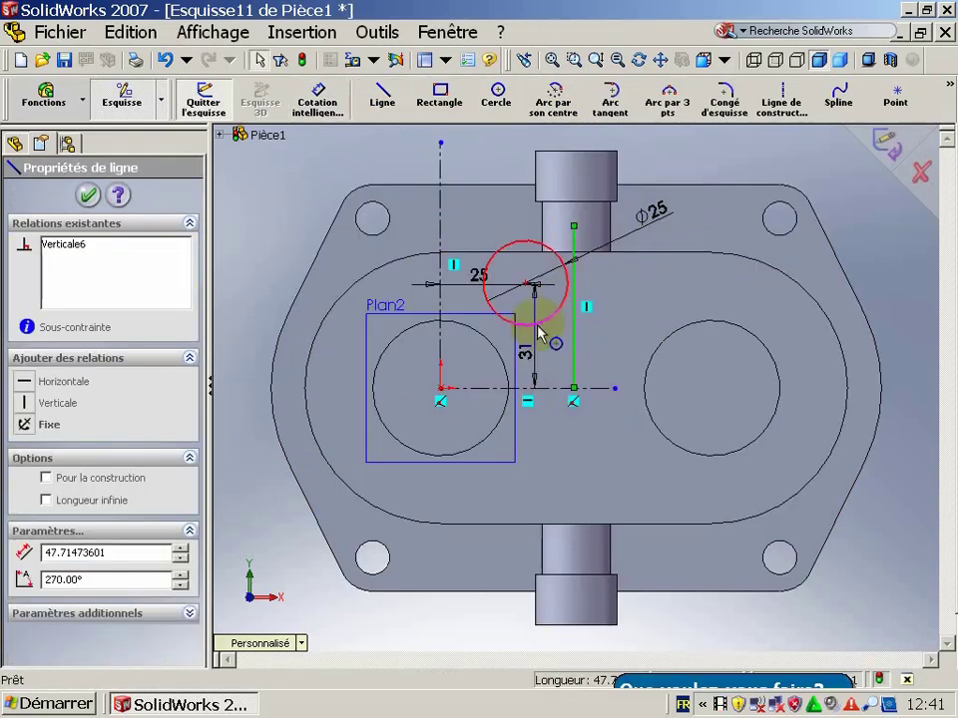
Step: Make the Ø25 circle tangent to the vertical line and add a tangent horizontal line above it
click(58, 493)
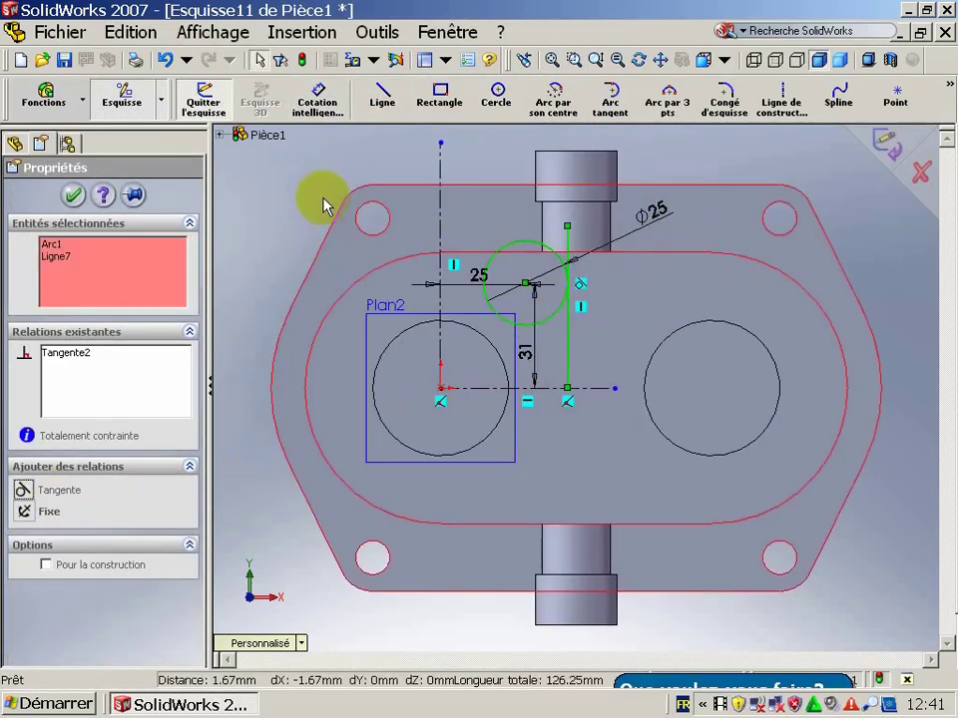
click(399, 205)
click(385, 96)
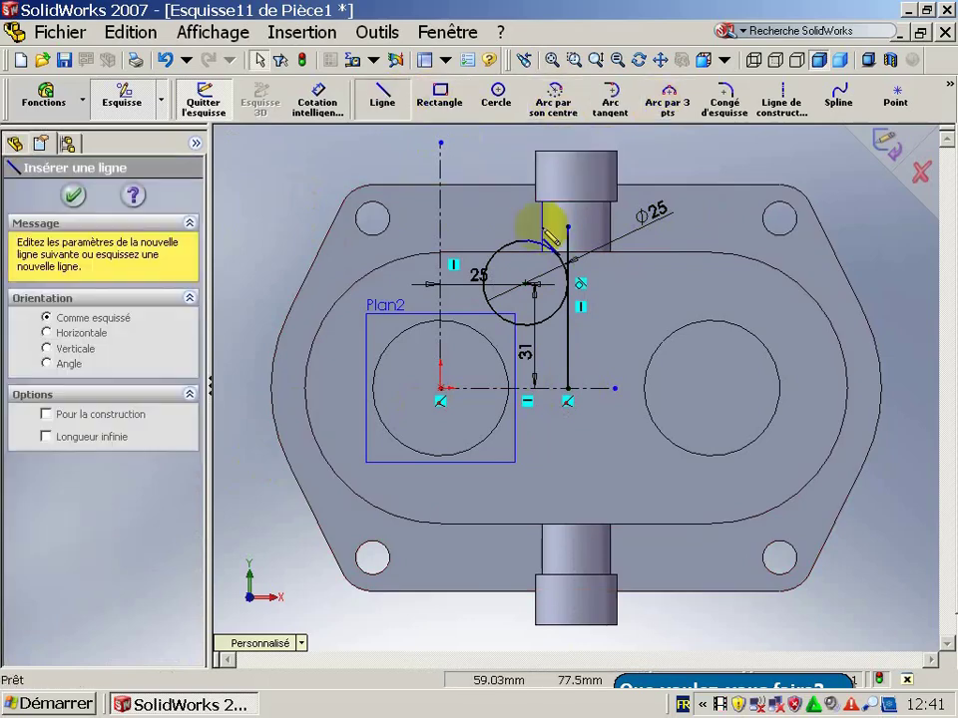
click(551, 228)
click(440, 232)
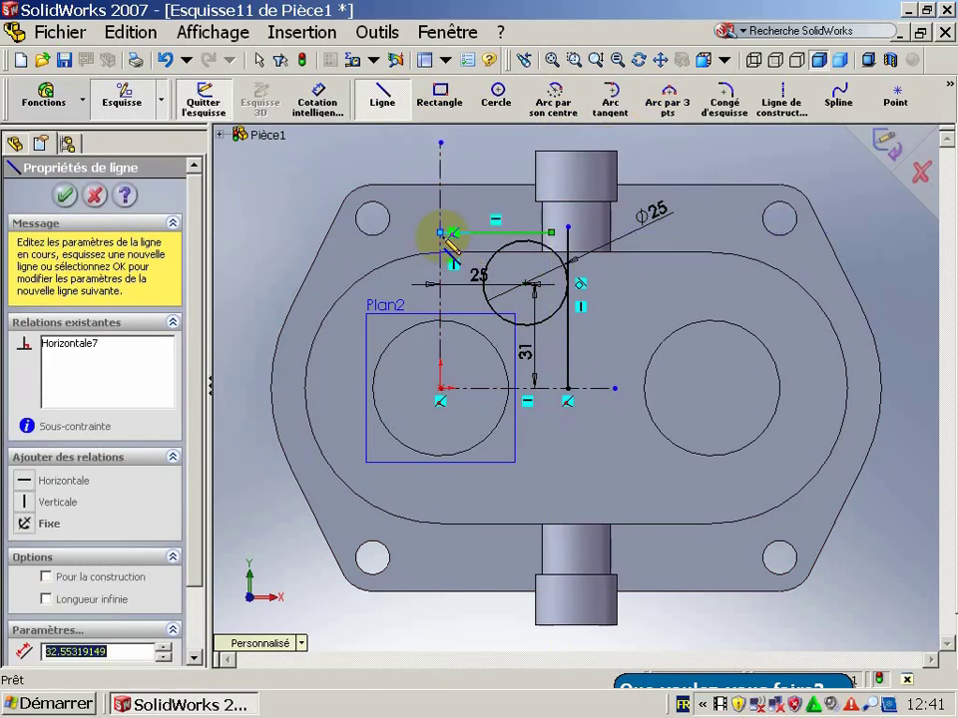
key(Escape)
click(527, 238)
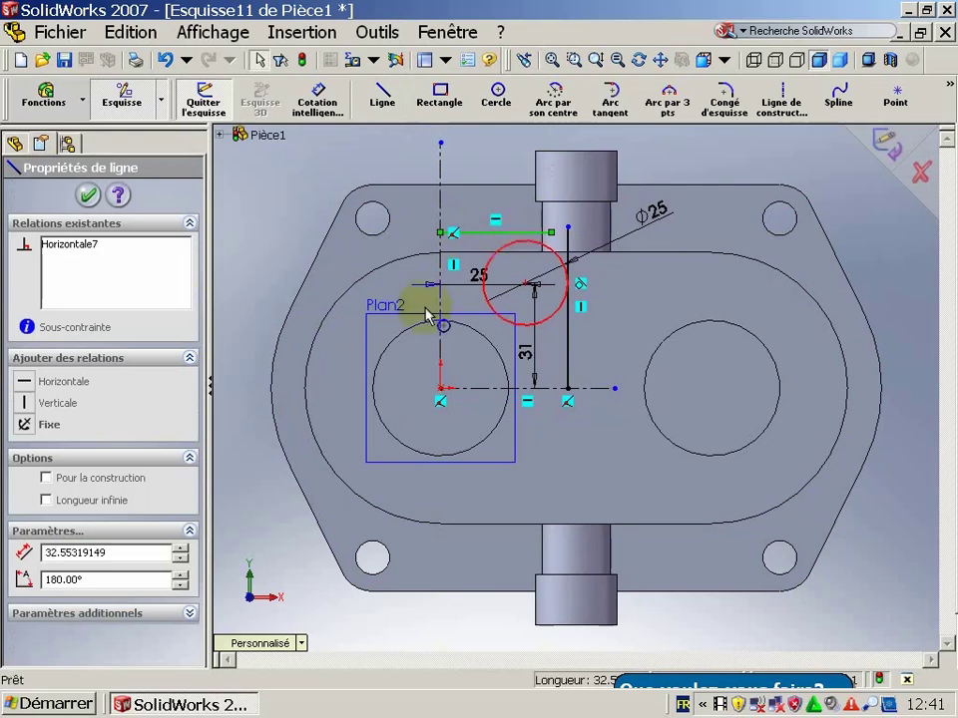
ctrl+click(486, 292)
click(87, 491)
click(251, 289)
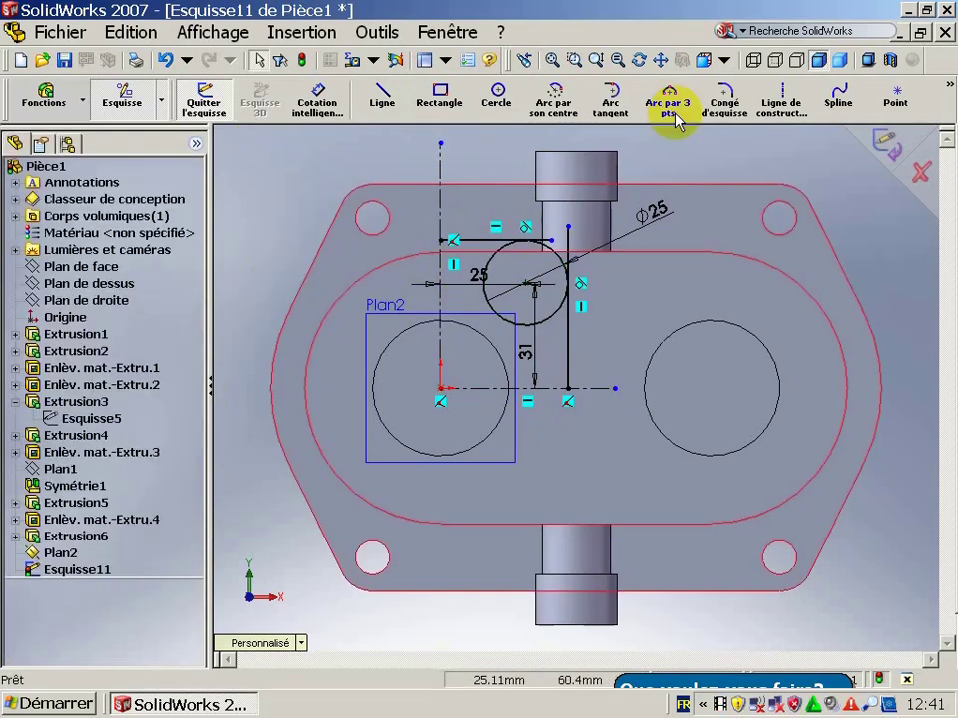
Step: Trim the line ends and circle into a corner arc, then select the vertical line, arc and top line
click(943, 88)
click(784, 224)
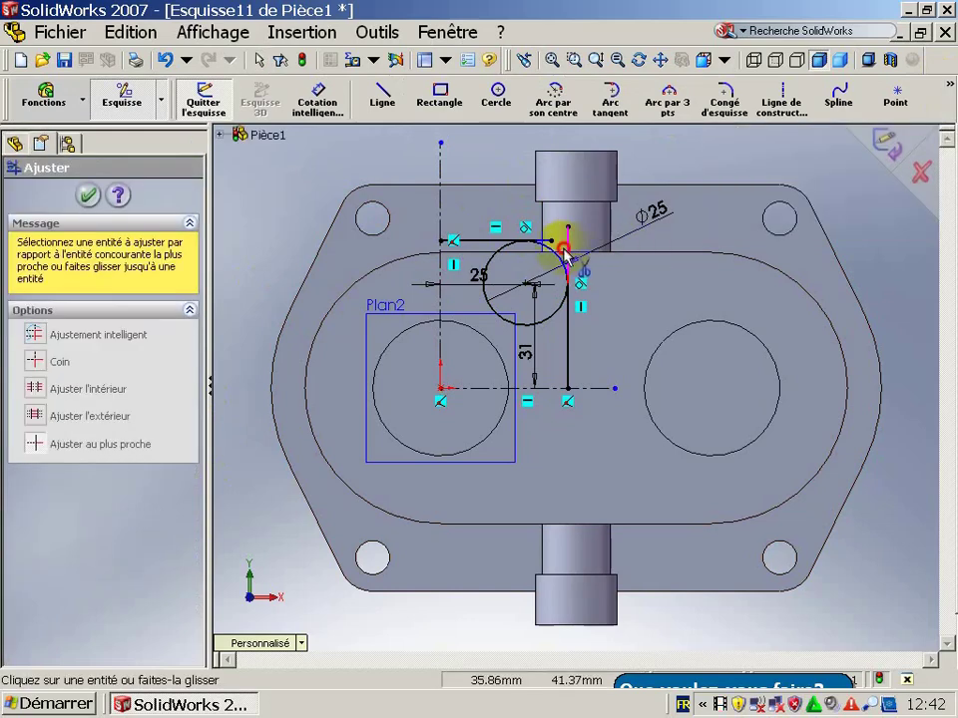
click(564, 254)
click(549, 241)
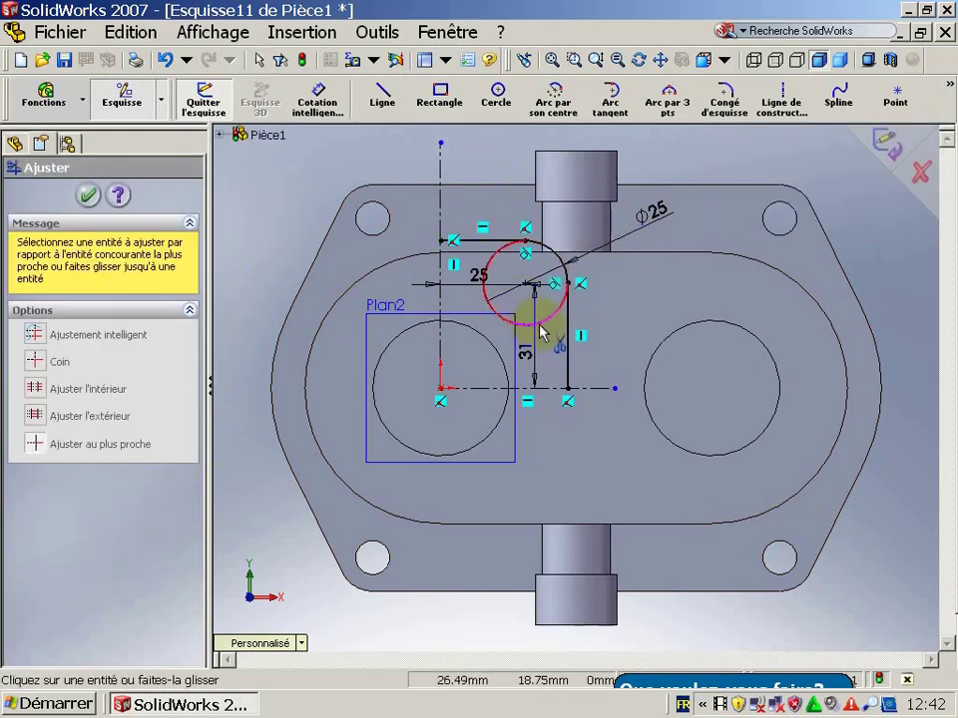
click(540, 329)
key(Escape)
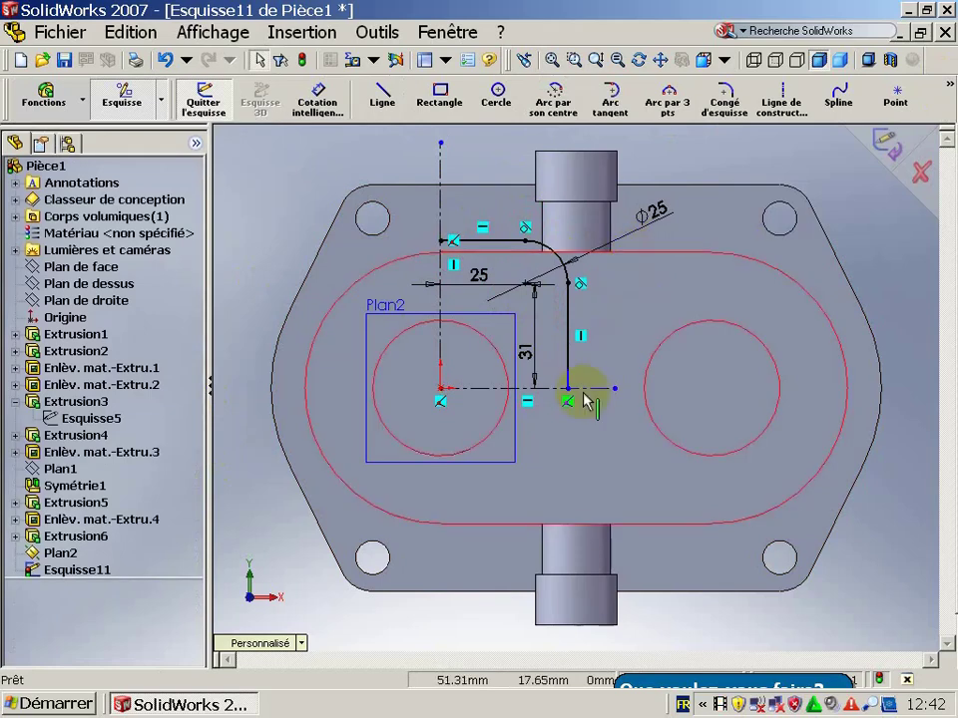
click(568, 357)
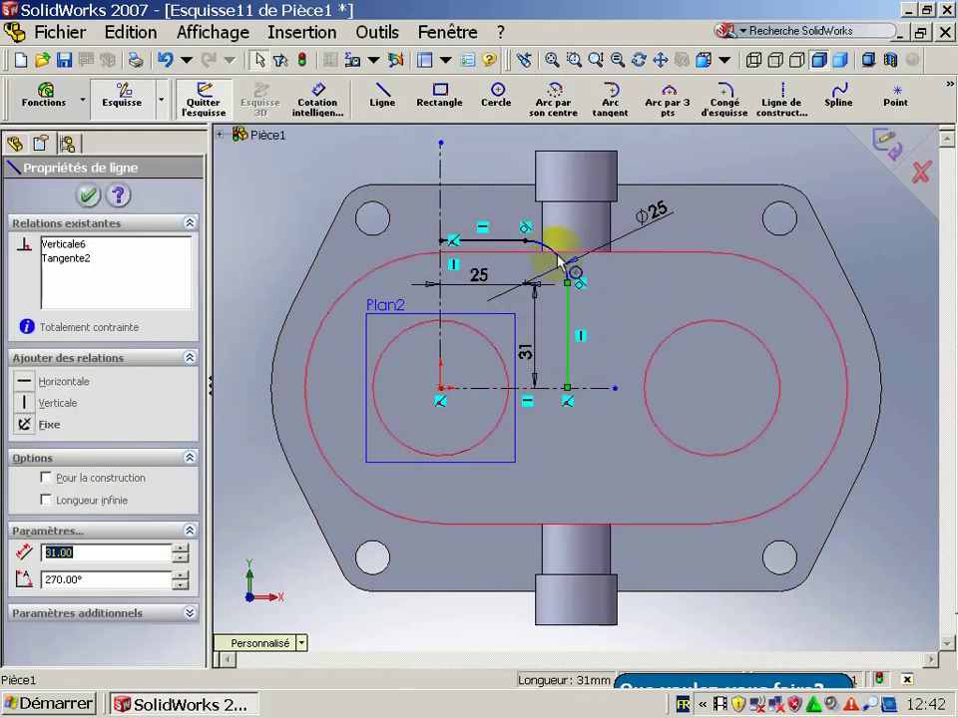
ctrl+click(552, 247)
ctrl+click(496, 241)
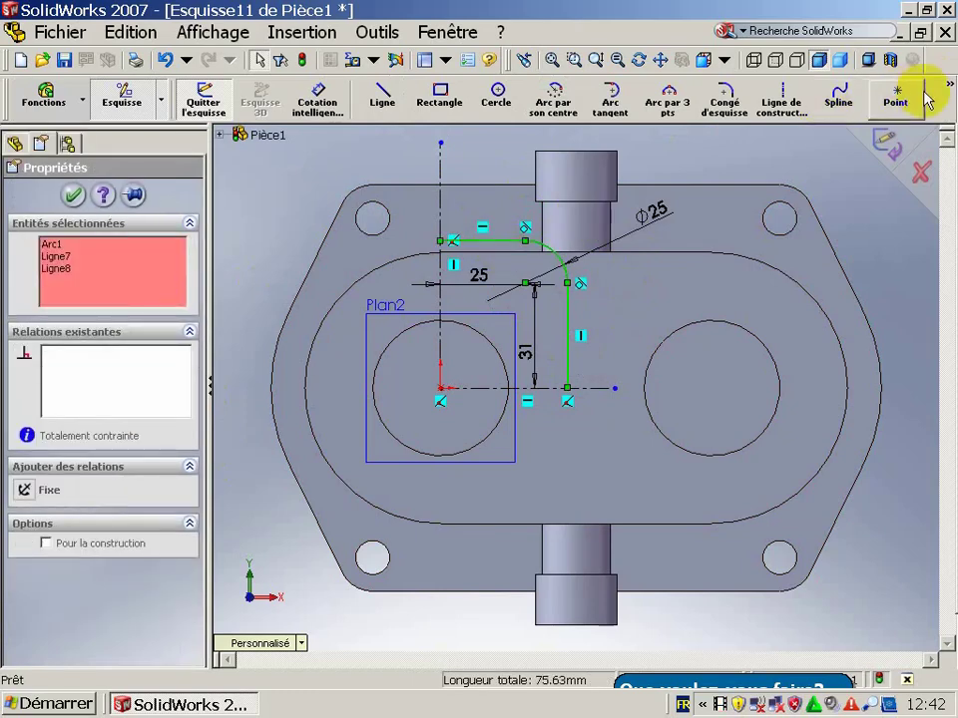
Step: Mirror the corner profile about the vertical centreline
click(948, 86)
click(799, 181)
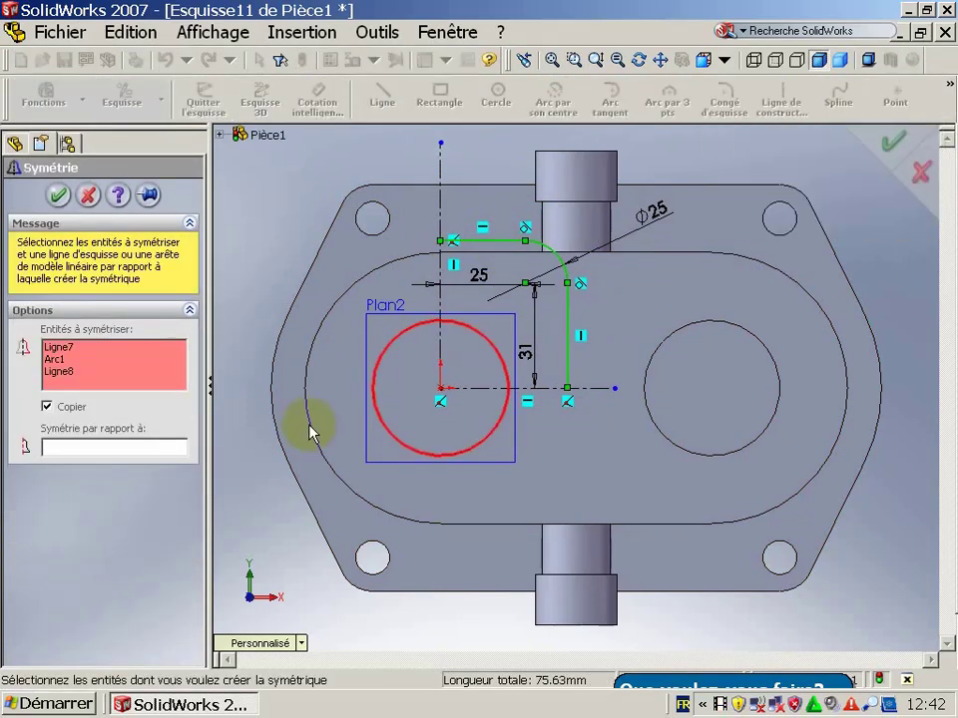
click(185, 446)
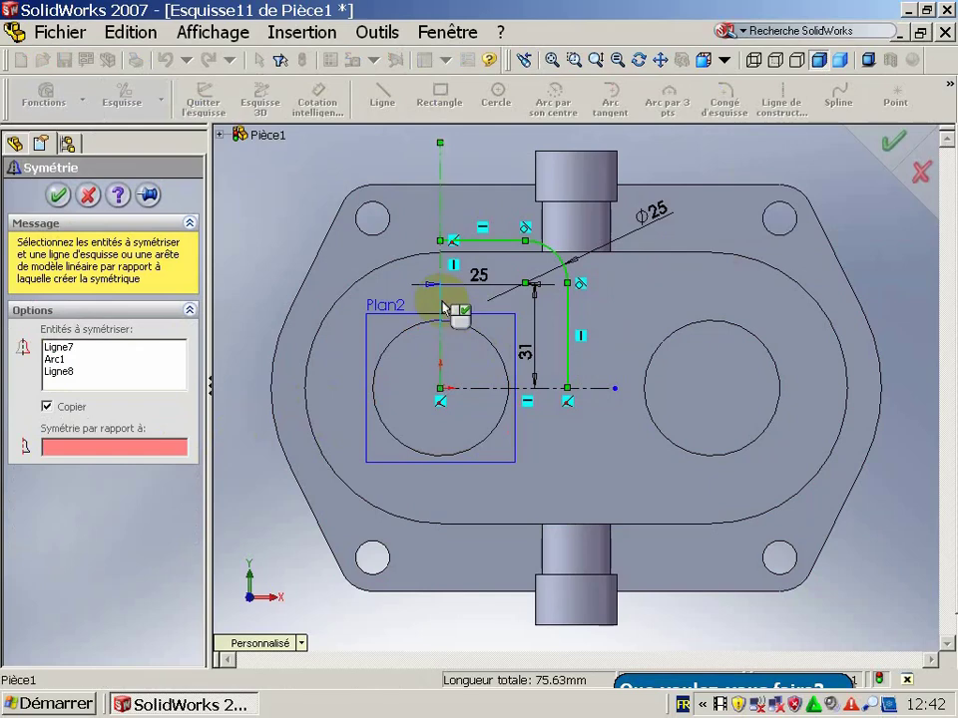
click(445, 308)
click(58, 195)
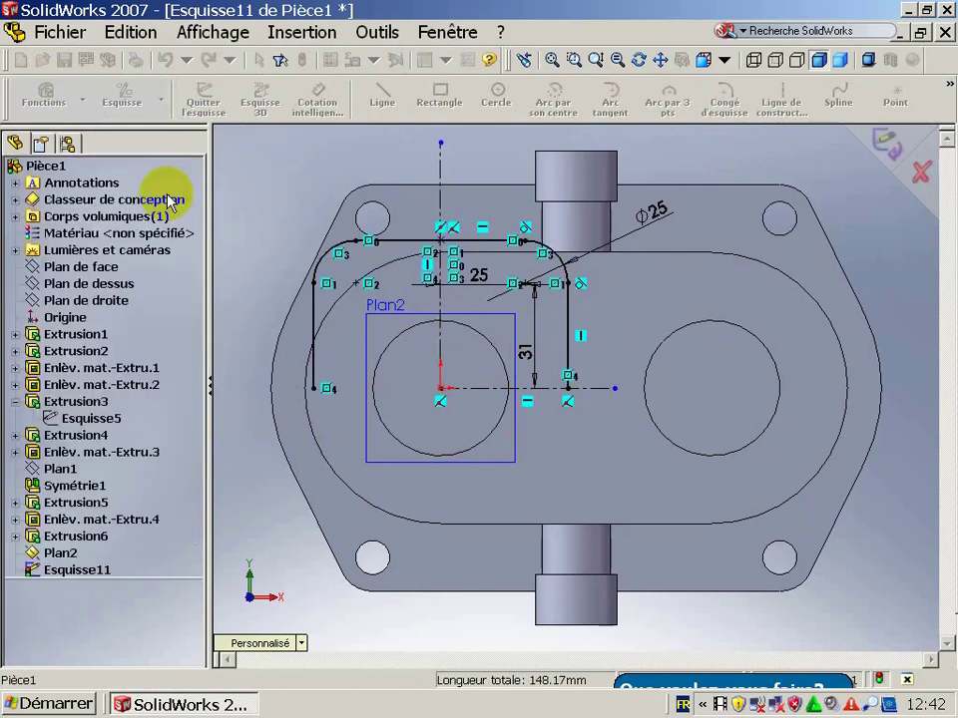
Step: Select all five outline entities and mirror them about the horizontal centreline Ligne5
click(316, 314)
ctrl+click(388, 250)
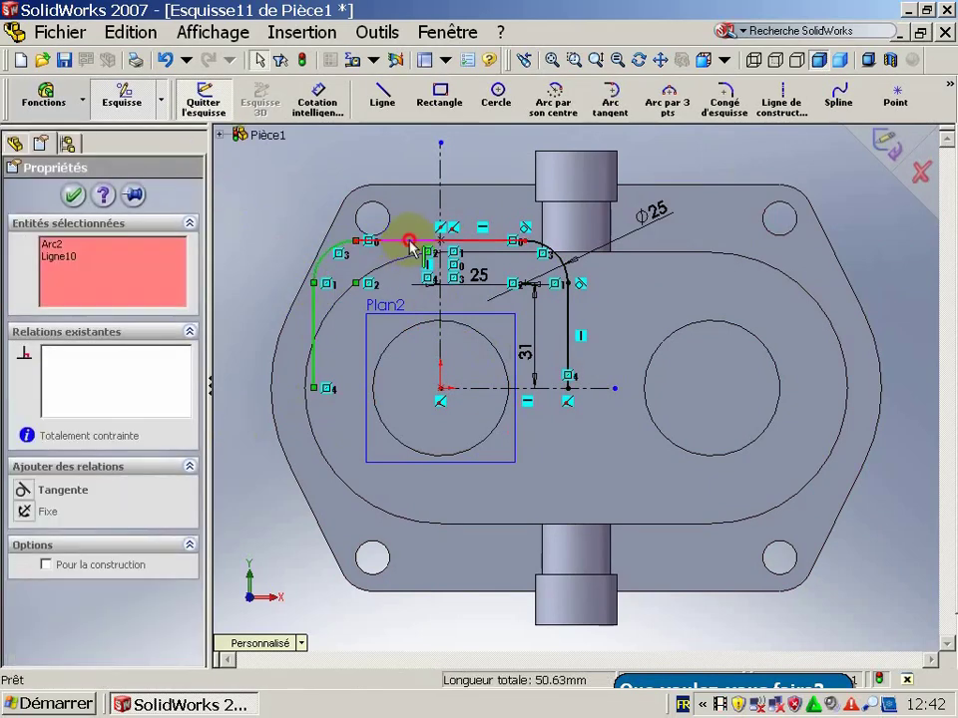
ctrl+click(531, 241)
ctrl+click(557, 257)
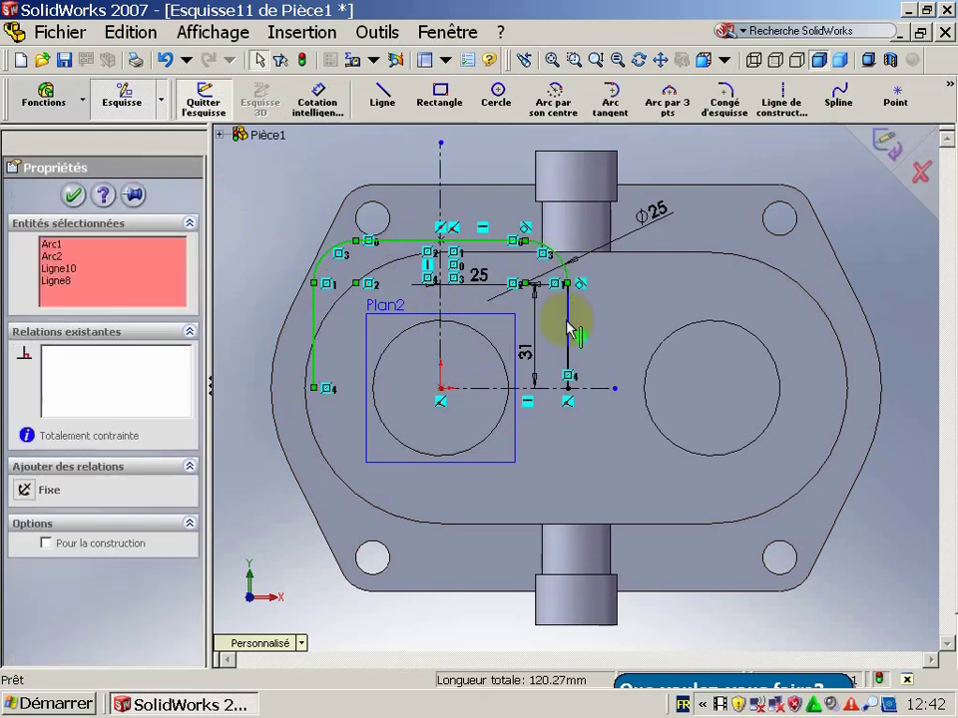
ctrl+click(571, 322)
click(949, 85)
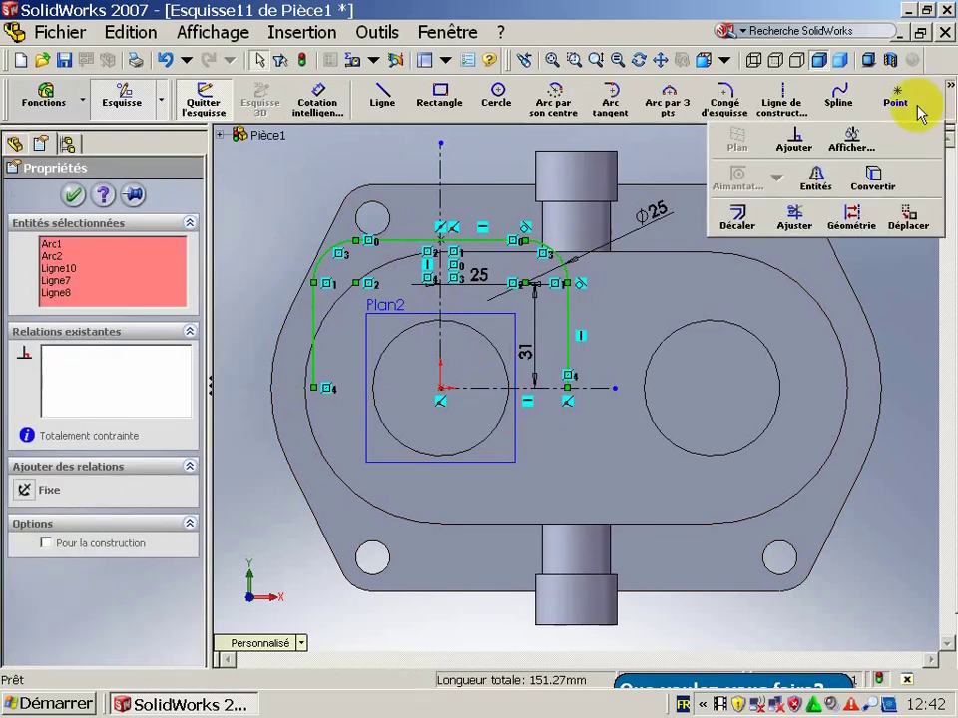
click(817, 178)
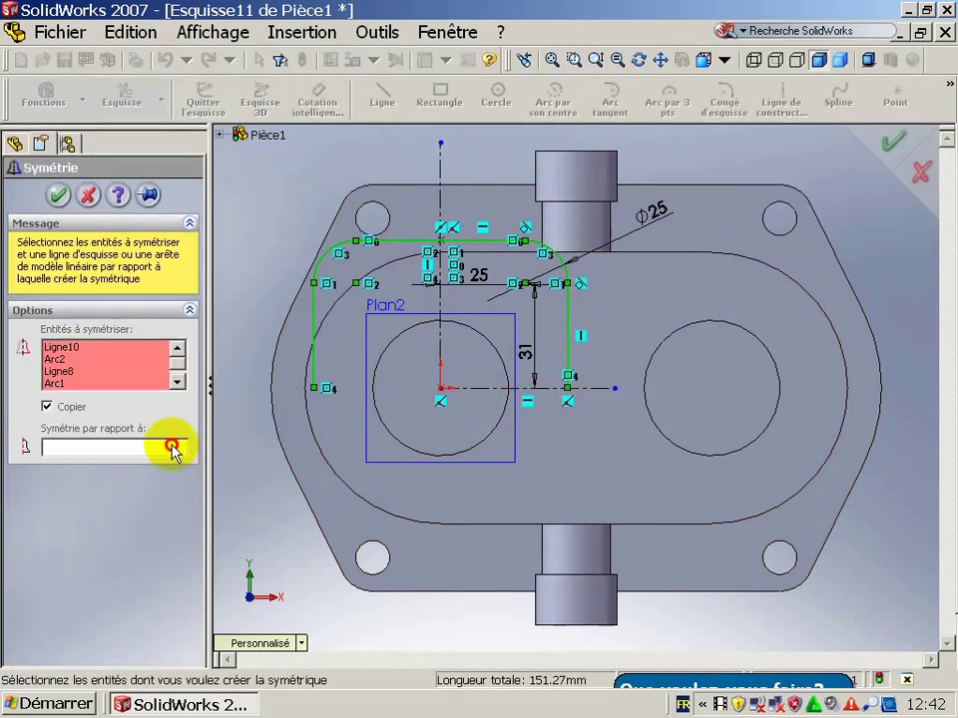
click(175, 445)
click(507, 389)
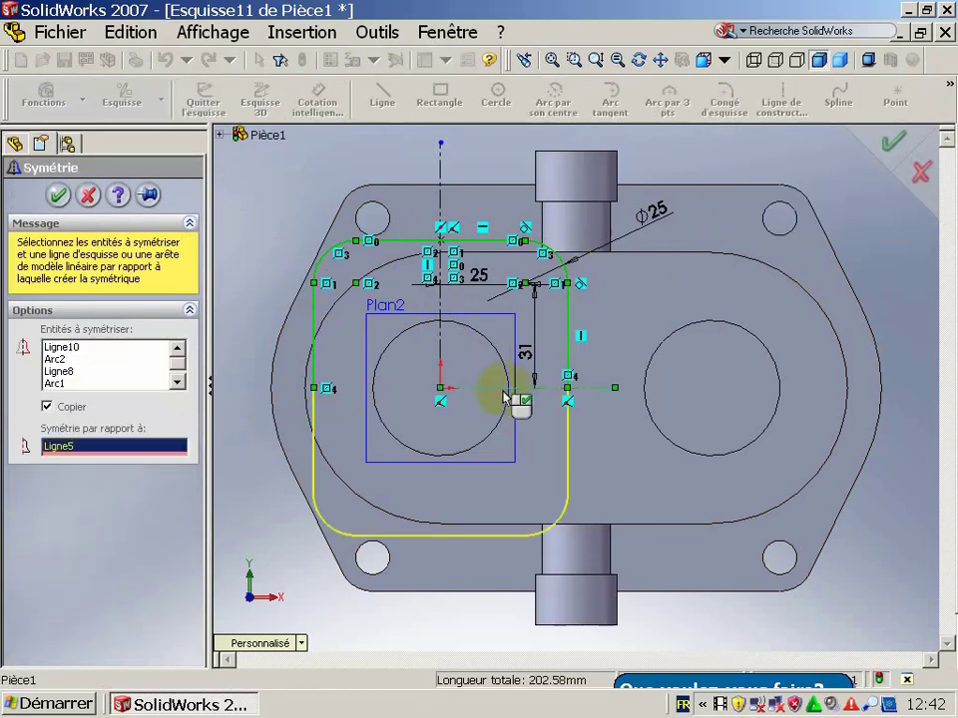
click(60, 196)
mouse_move(513, 374)
middle_down()
mouse_move(530, 305)
mouse_move(537, 190)
middle_up()
Step: Extrude the rounded-square outline downward, then undo that first attempt
right_click(535, 197)
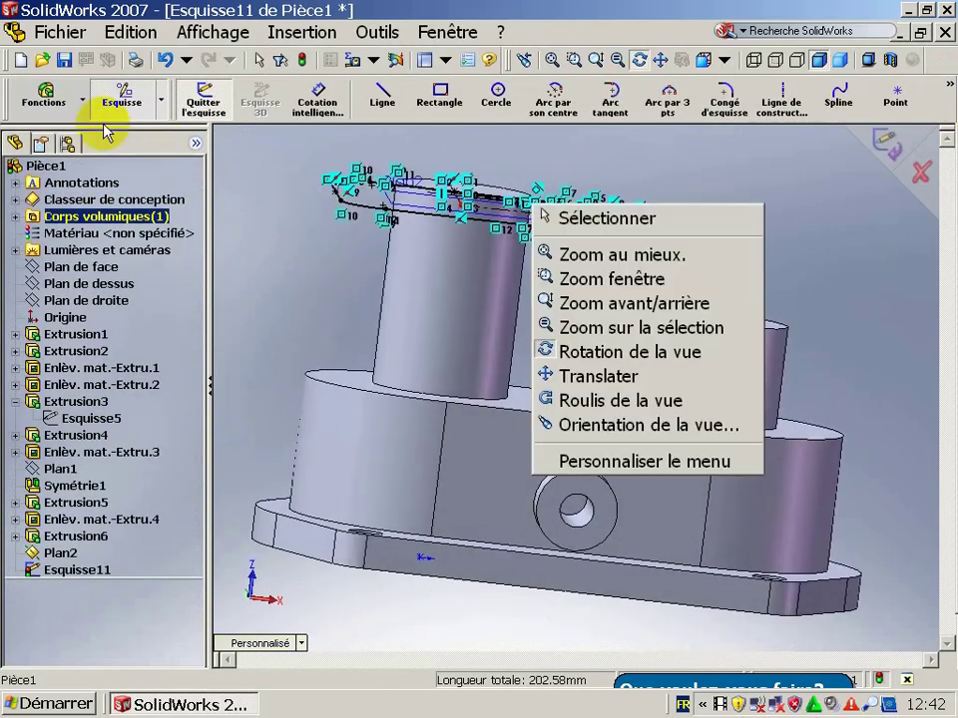
click(83, 103)
click(124, 94)
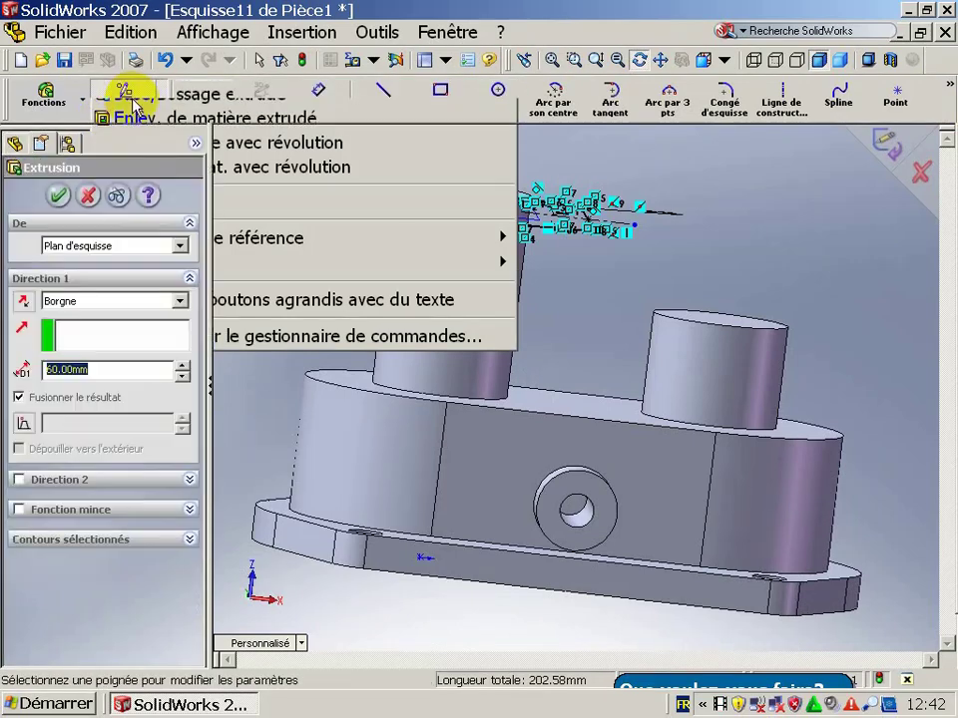
click(44, 333)
click(22, 301)
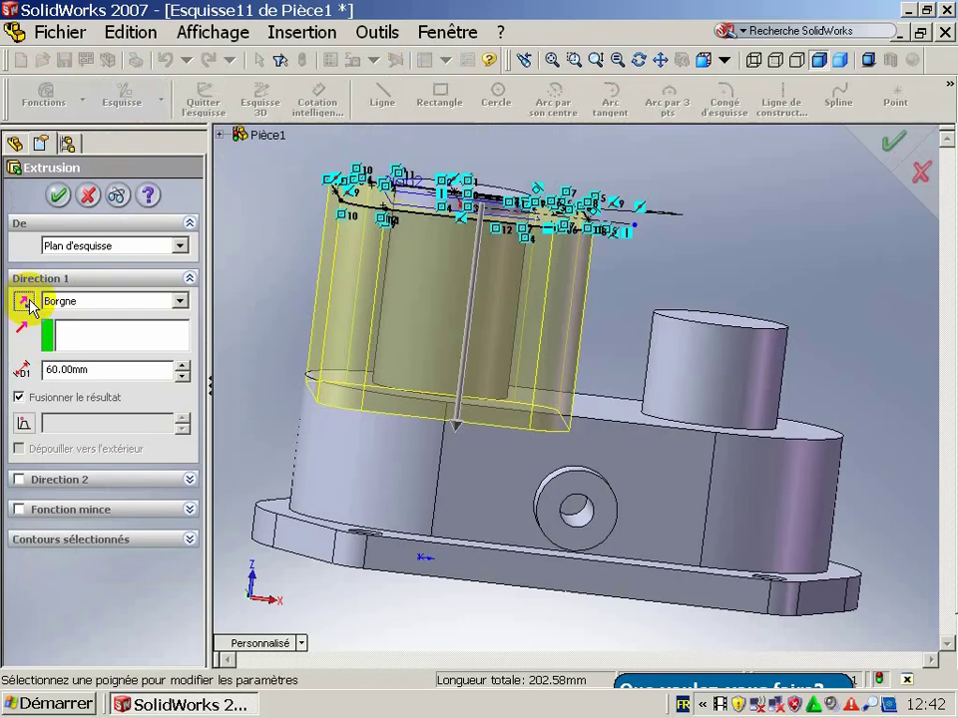
key(Return)
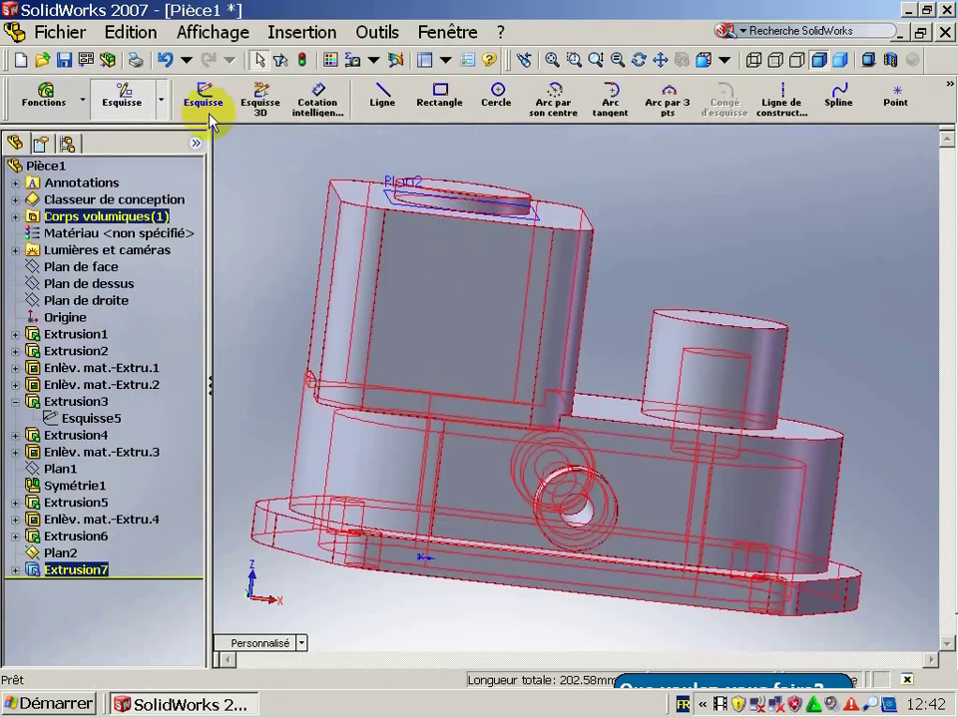
click(165, 62)
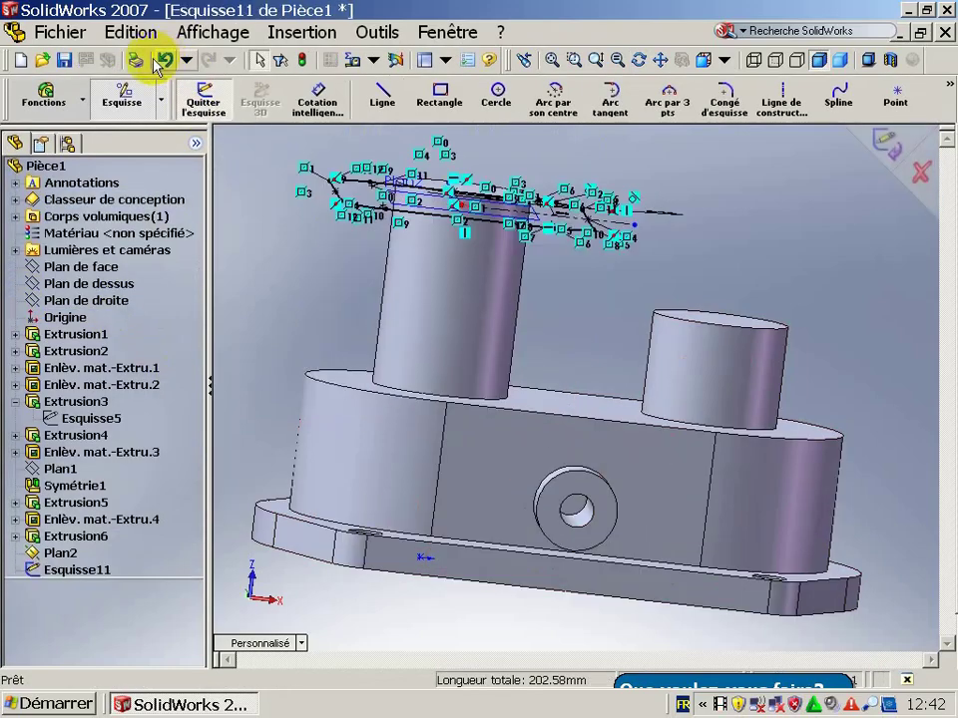
Step: Re-extrude the outline 10 mm blind in the reversed, downward direction as Extrusion8
click(87, 102)
click(100, 92)
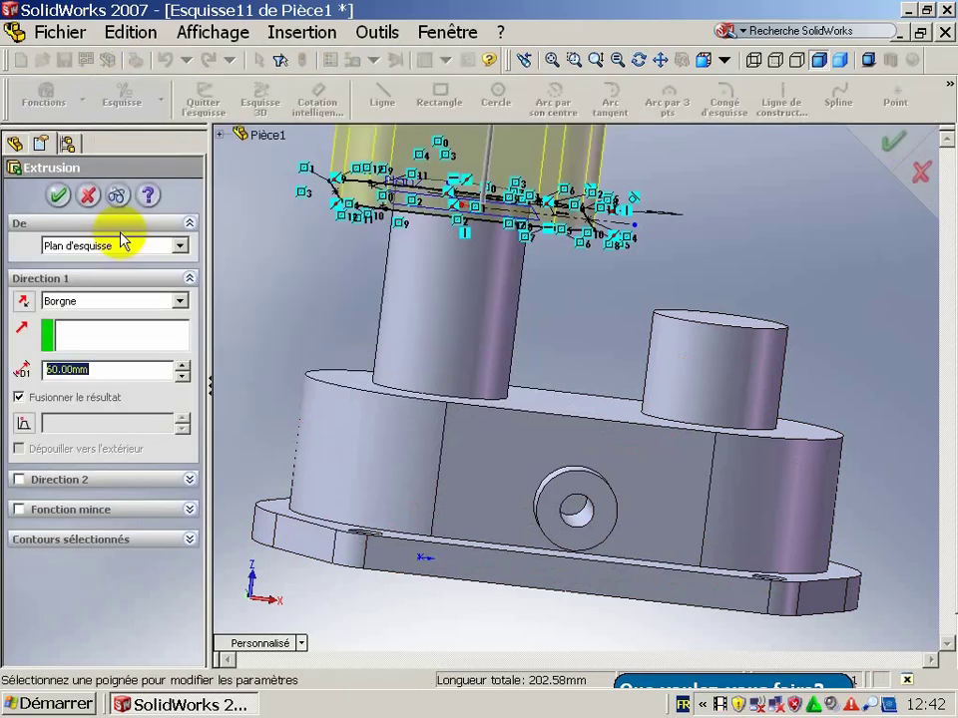
click(39, 369)
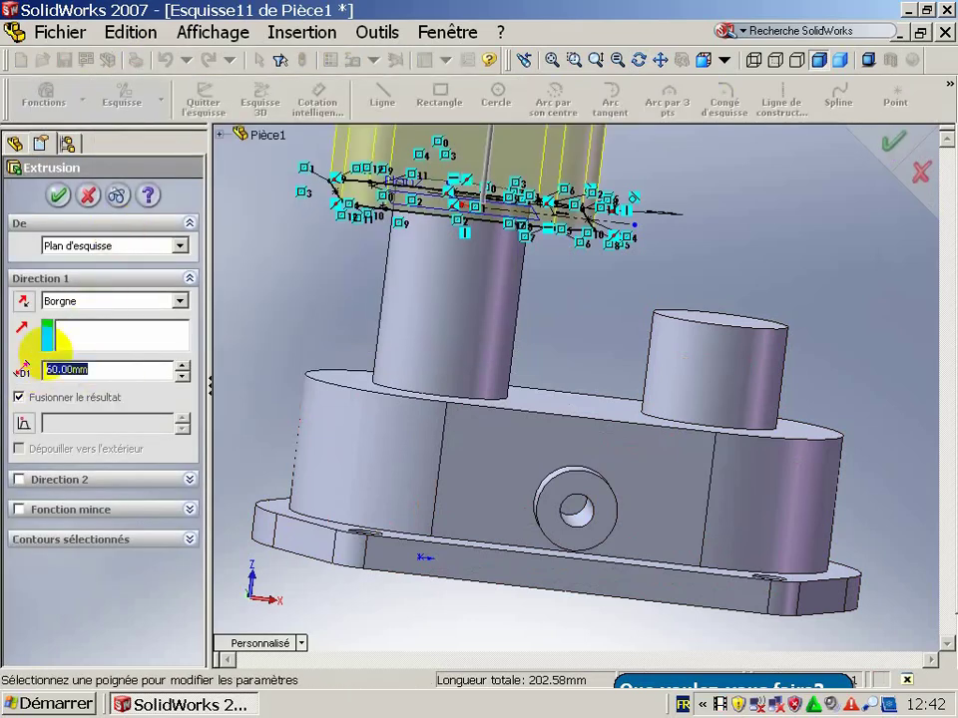
text(10)
click(21, 300)
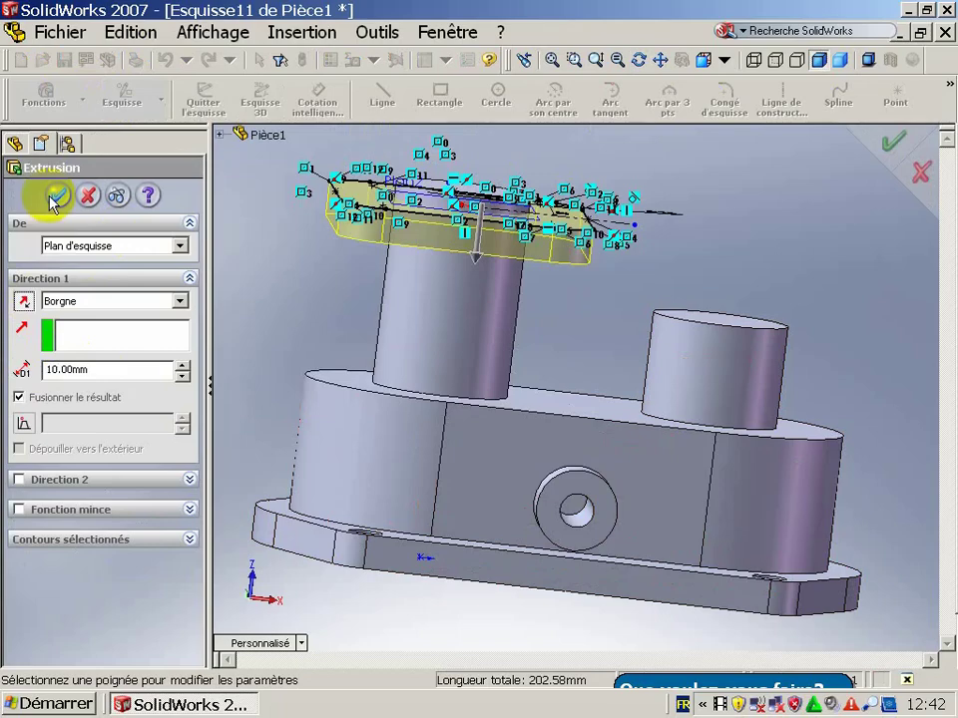
click(57, 196)
middle_drag(299, 331, 429, 379)
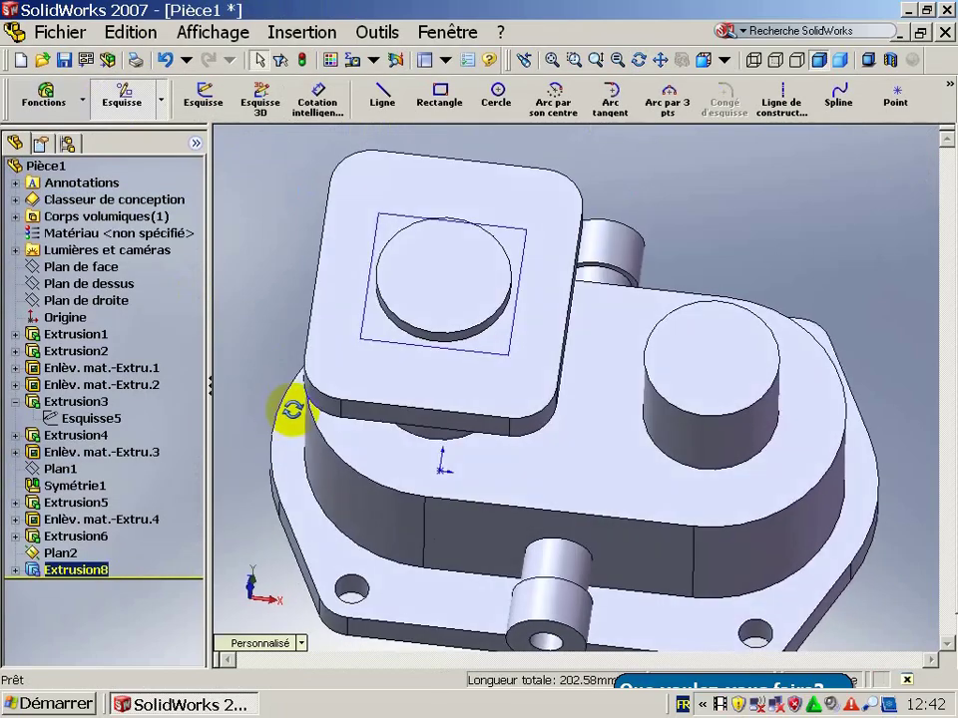
click(462, 324)
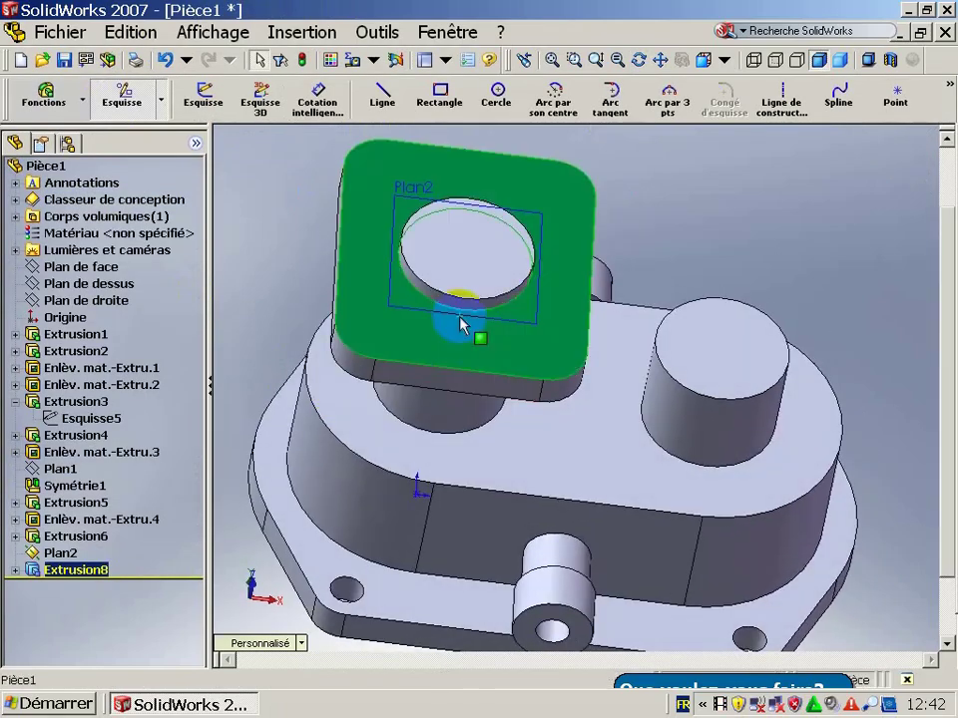
click(514, 329)
Step: Hide Plan2 and view the flange's top face normal to the screen
right_click(512, 329)
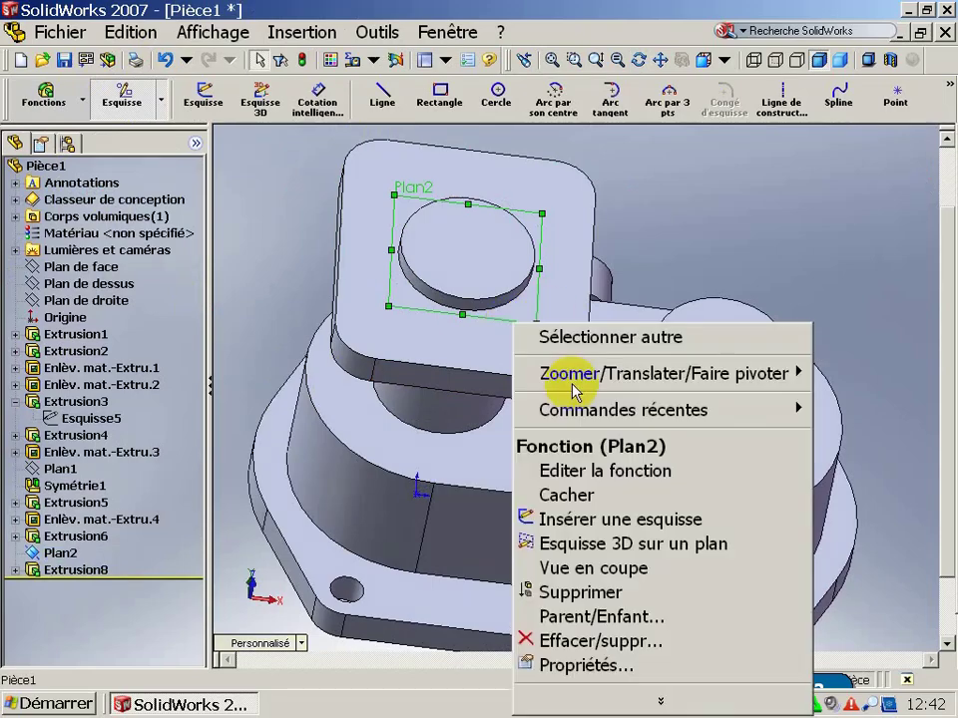
click(569, 494)
middle_drag(606, 407, 566, 325)
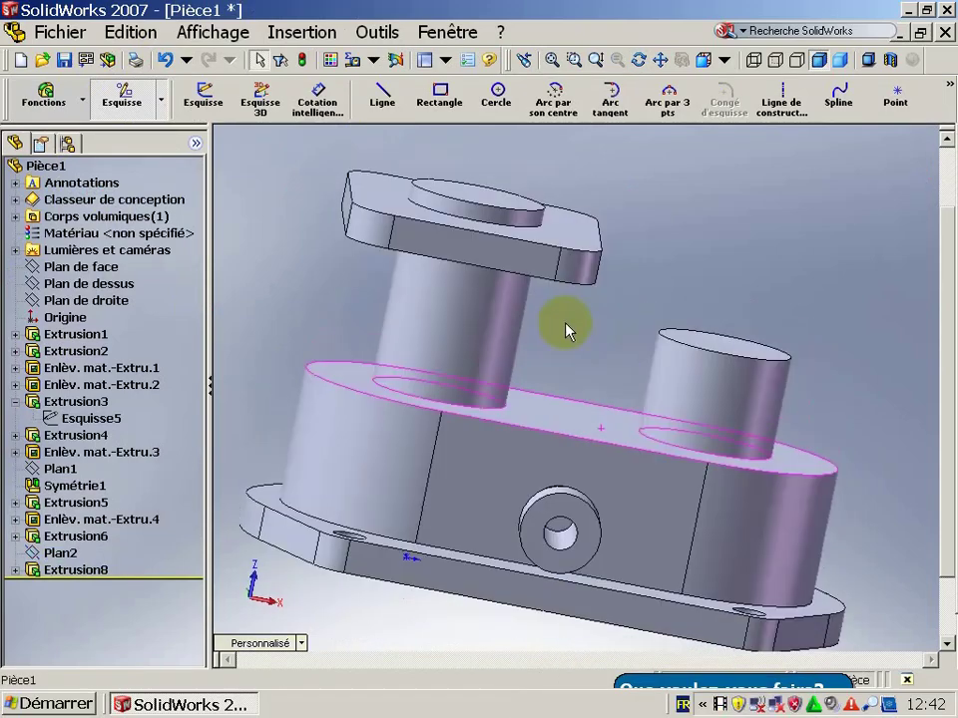
mouse_move(385, 338)
middle_down()
mouse_move(371, 380)
mouse_move(589, 215)
middle_up()
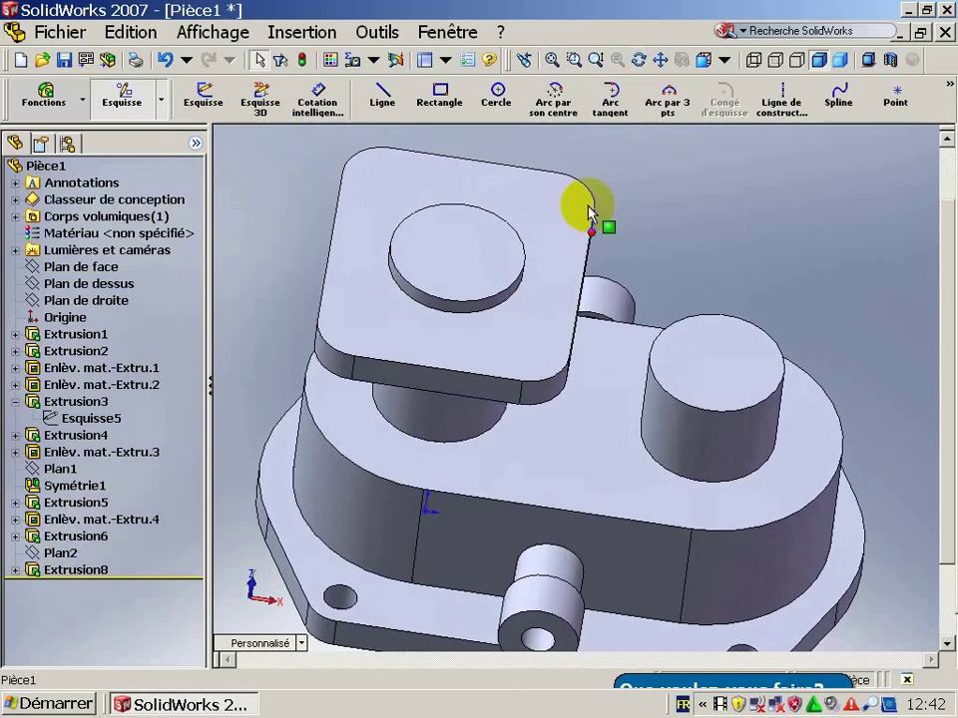
click(583, 205)
click(717, 66)
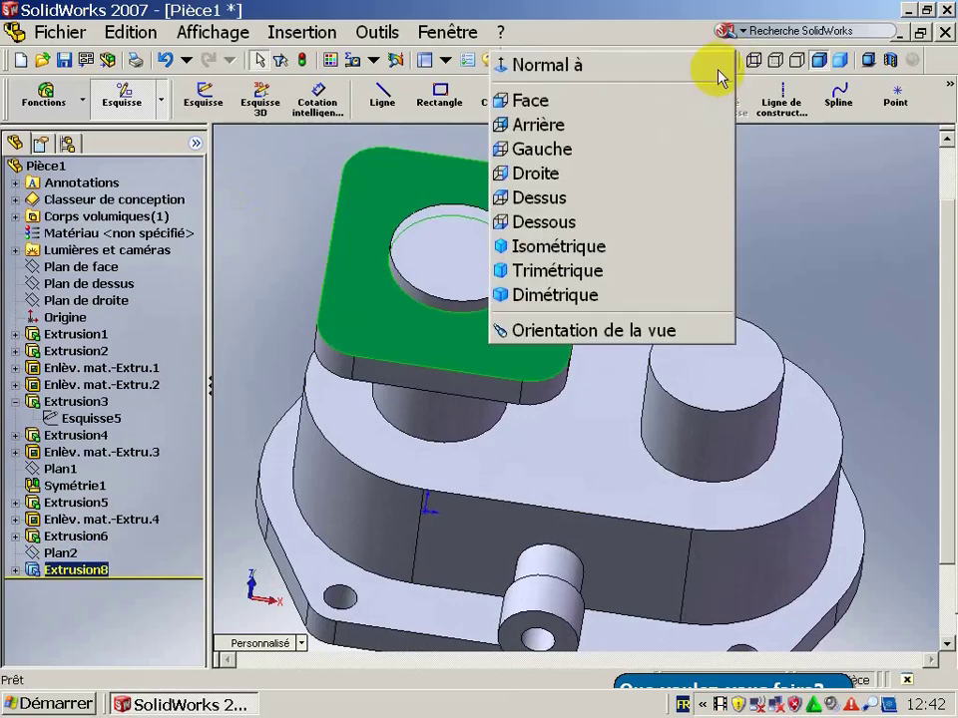
click(721, 78)
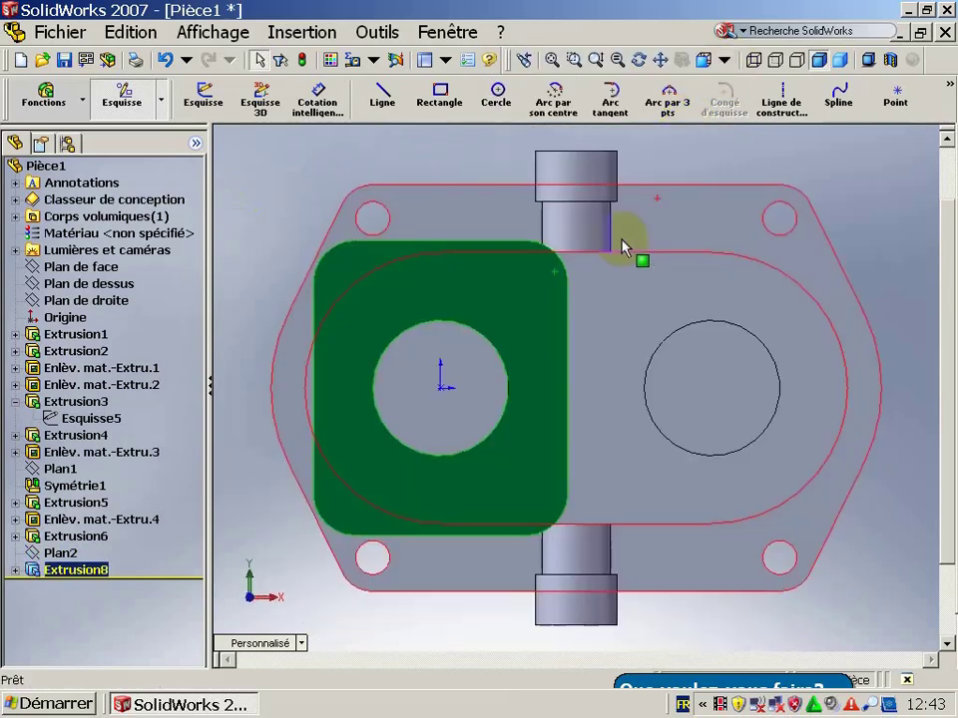
Step: Draw a circle at the flange's top-right corner, concentric with the rounded corner arc
click(496, 103)
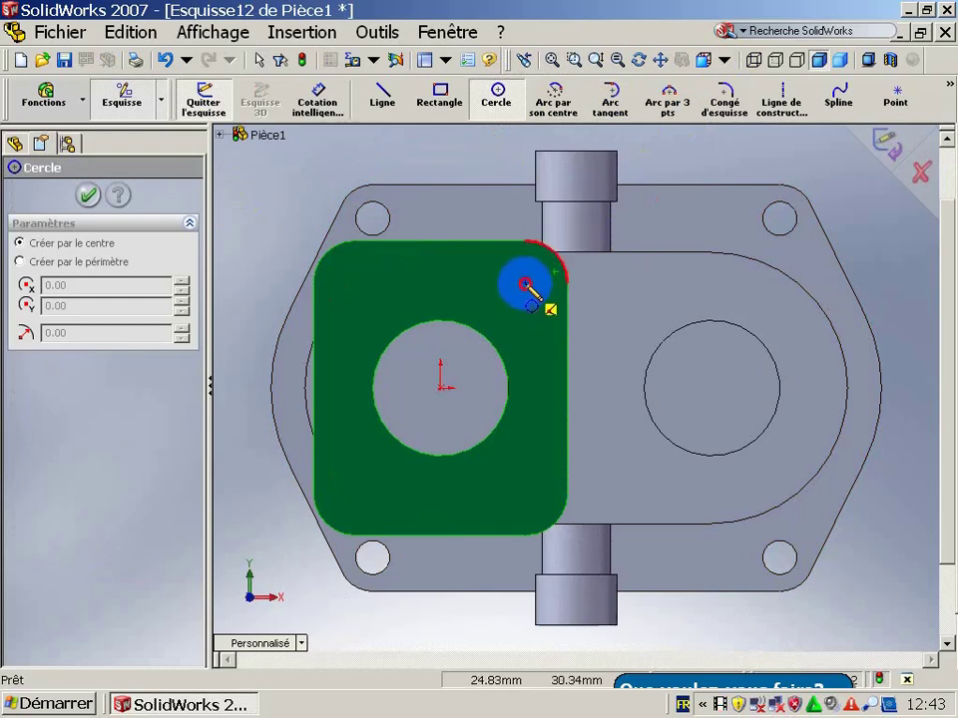
click(526, 285)
click(529, 262)
key(Escape)
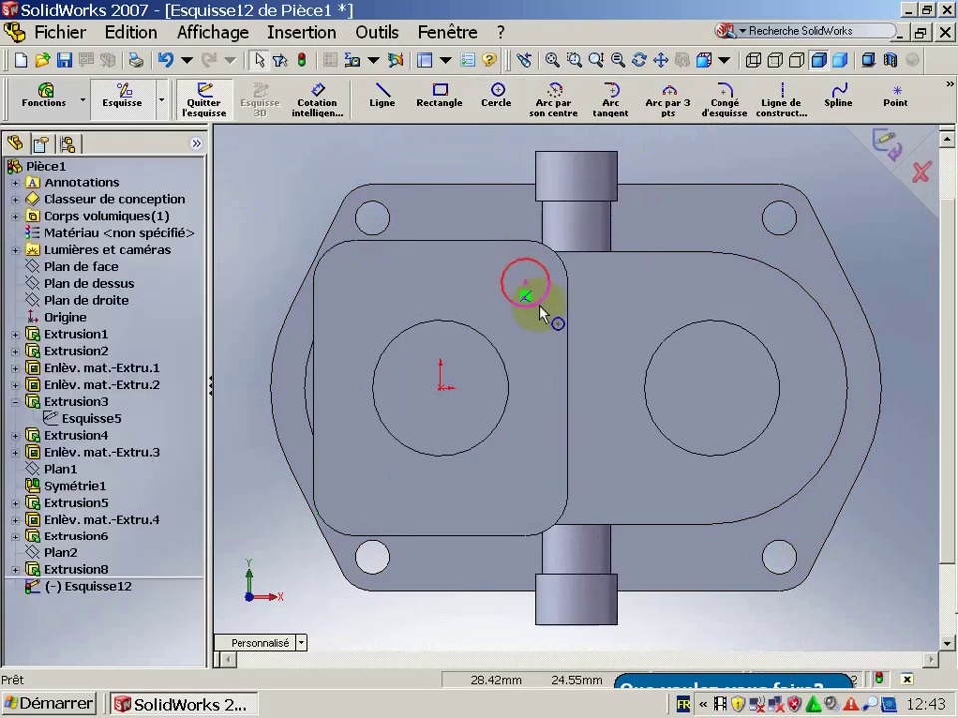
click(542, 300)
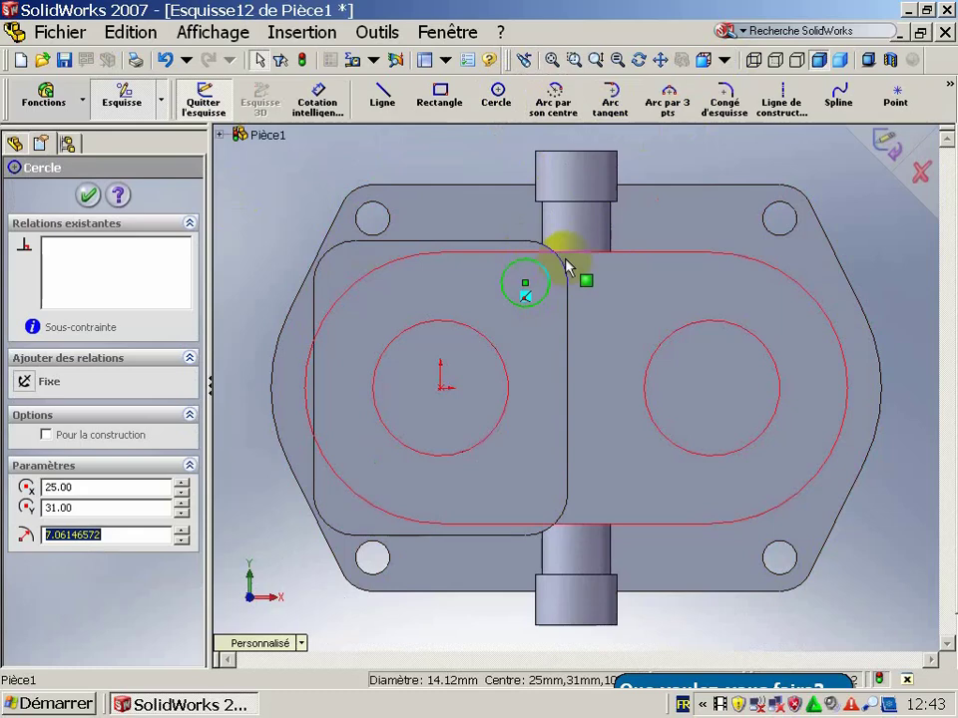
ctrl+click(563, 265)
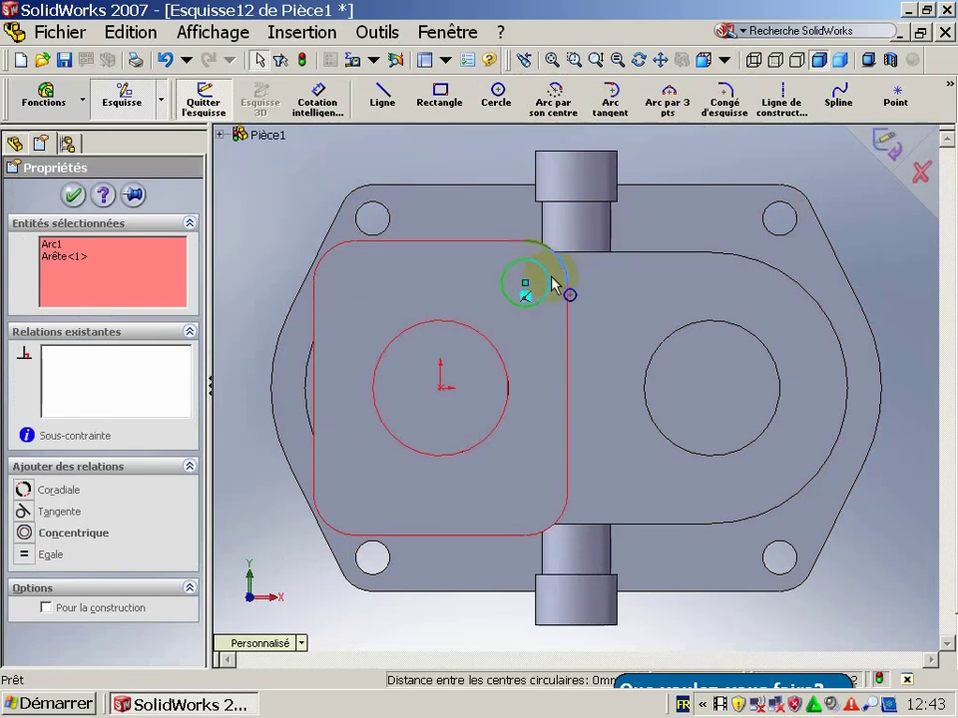
click(47, 535)
click(72, 194)
Step: Dimension the corner circle to a 10 mm diameter
click(318, 99)
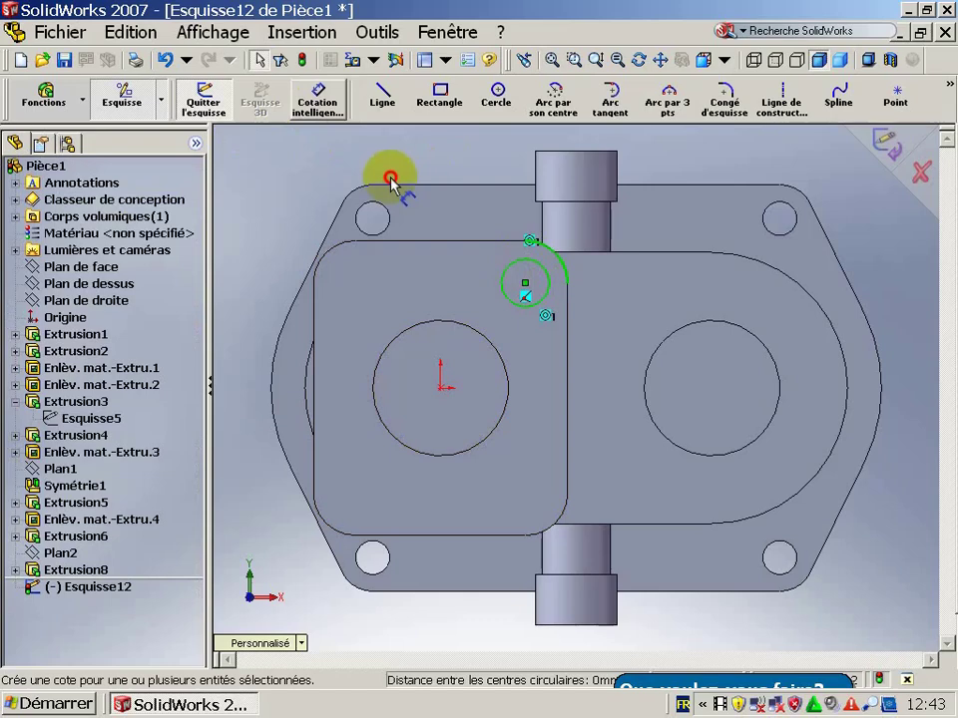
click(542, 264)
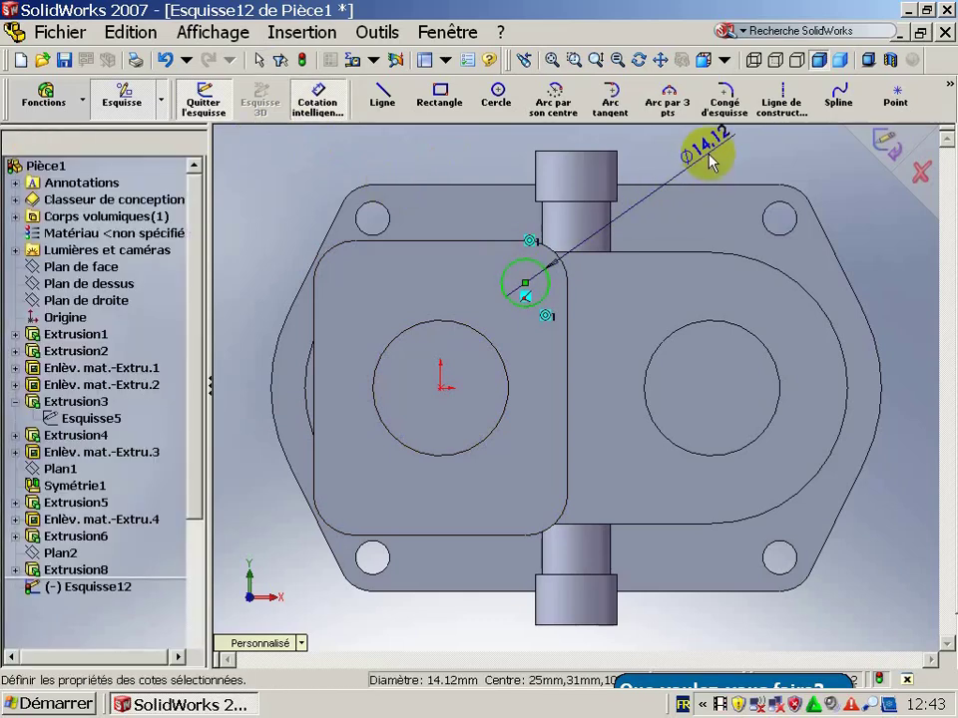
click(708, 144)
text(10)
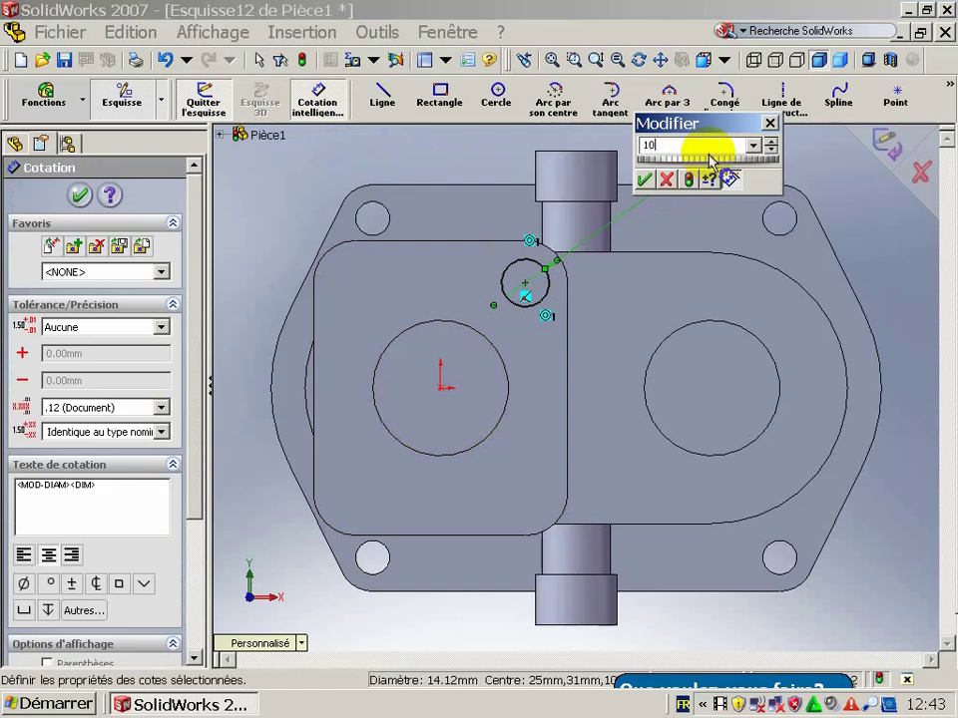
key(Return)
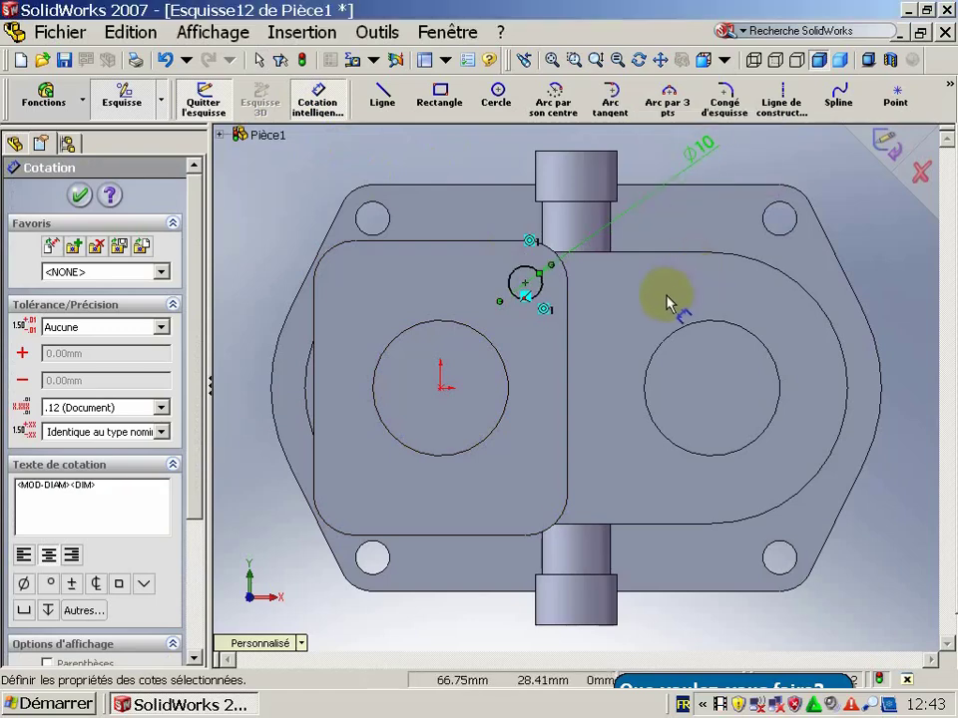
Step: Draw a circle concentric with the flange's top-left corner arc and dimension it Ø10
click(496, 94)
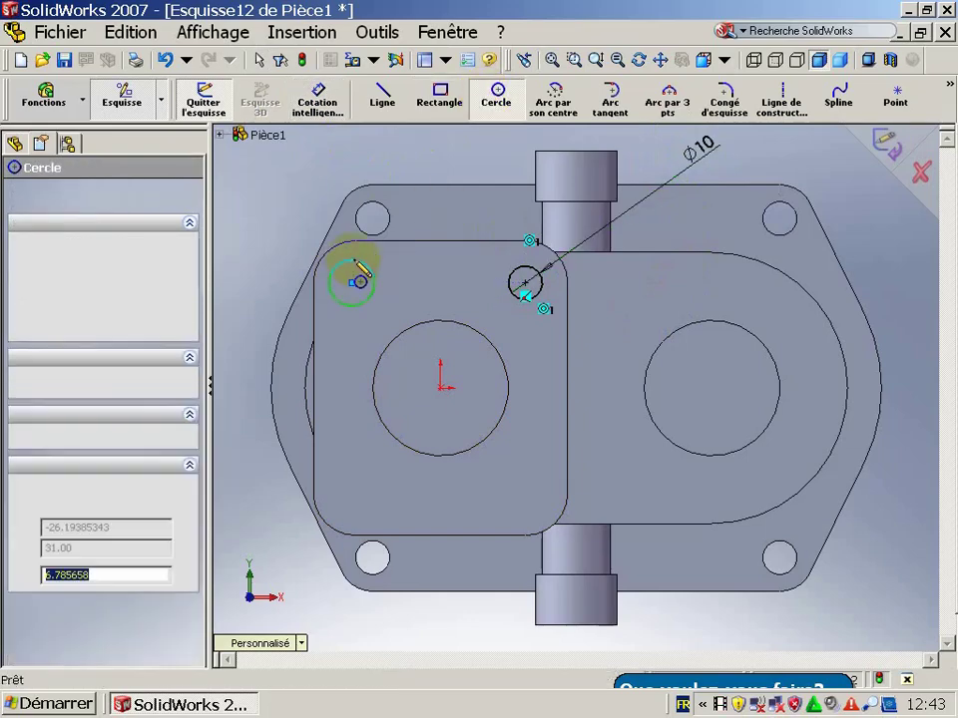
drag(351, 282, 342, 265)
ctrl+click(327, 251)
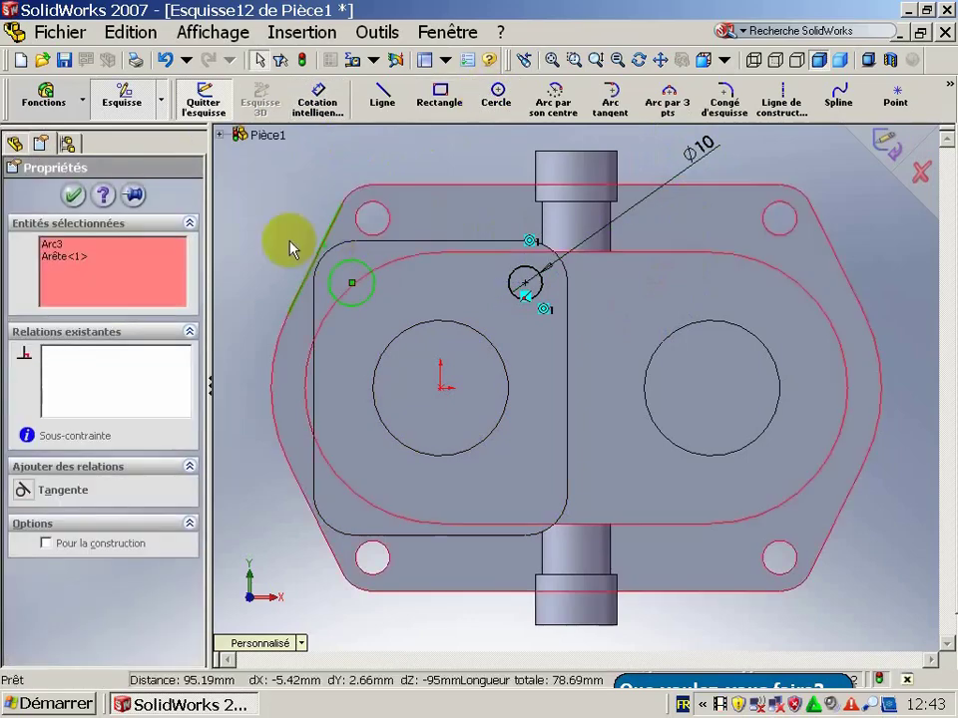
click(347, 275)
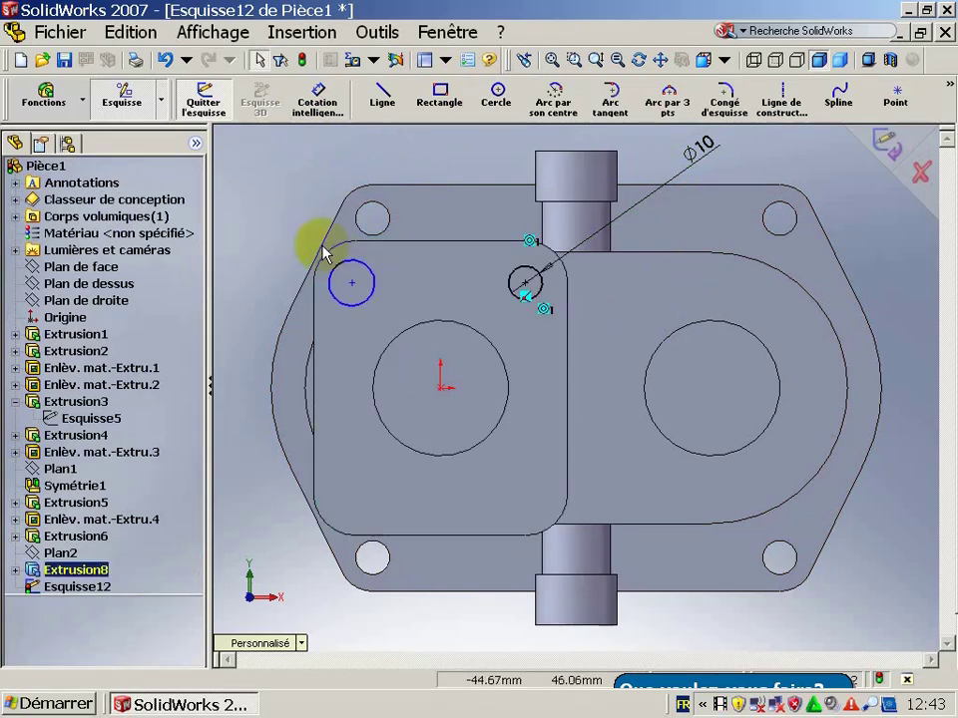
click(325, 253)
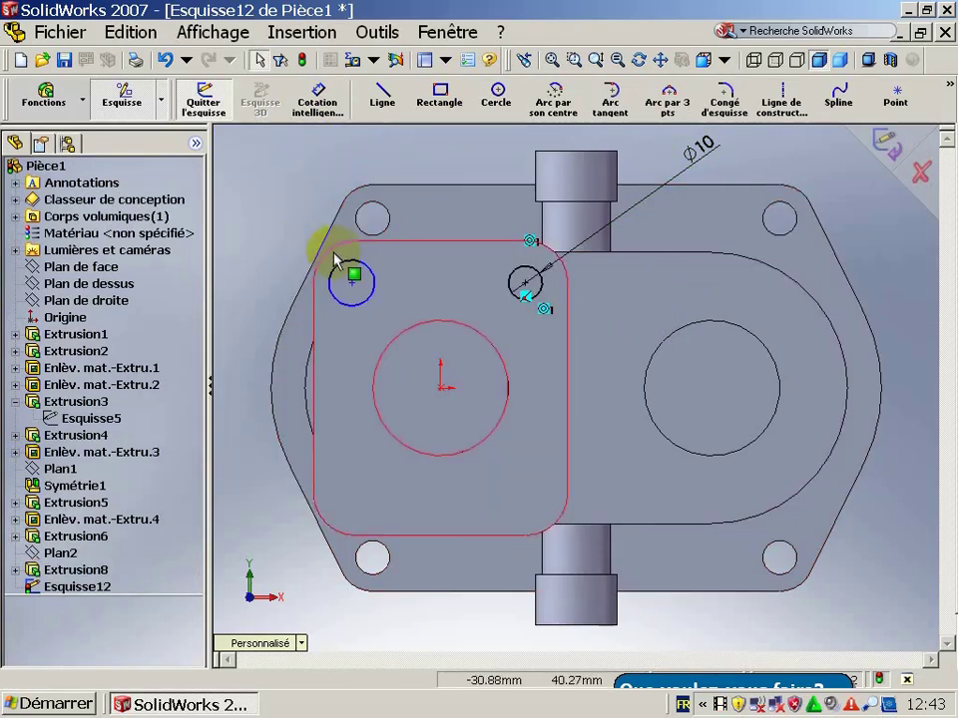
click(327, 253)
ctrl+click(339, 277)
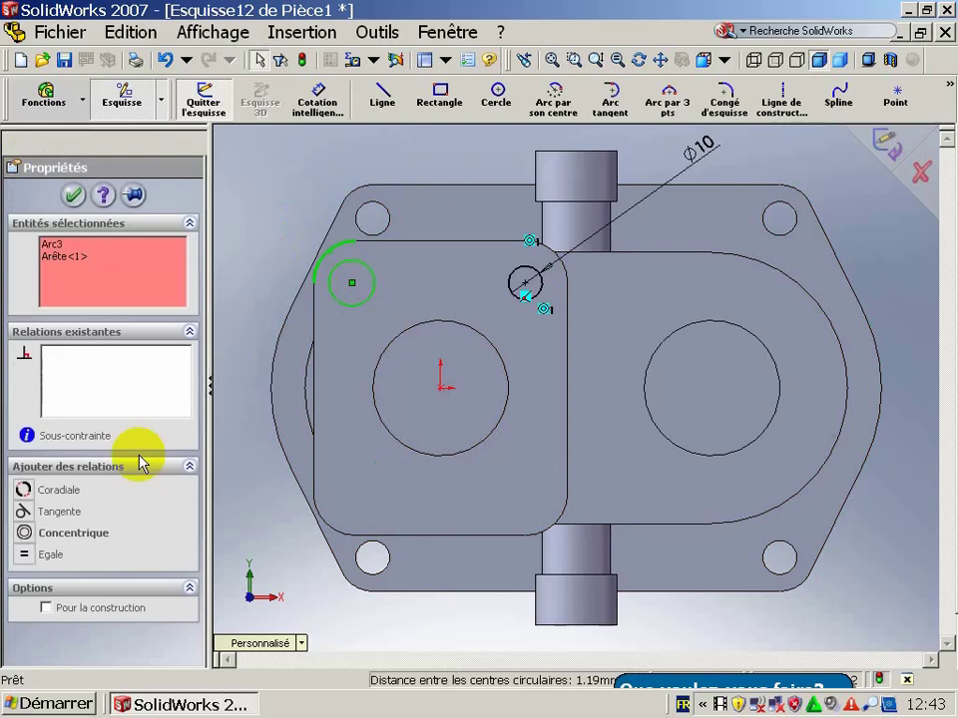
click(48, 535)
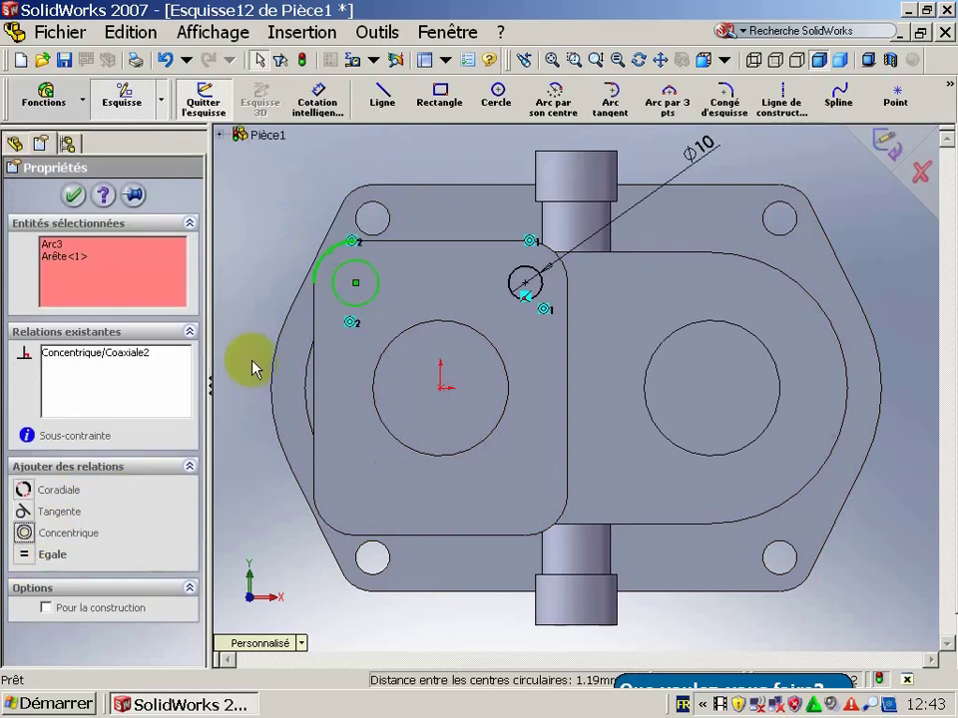
click(317, 99)
click(368, 268)
click(296, 204)
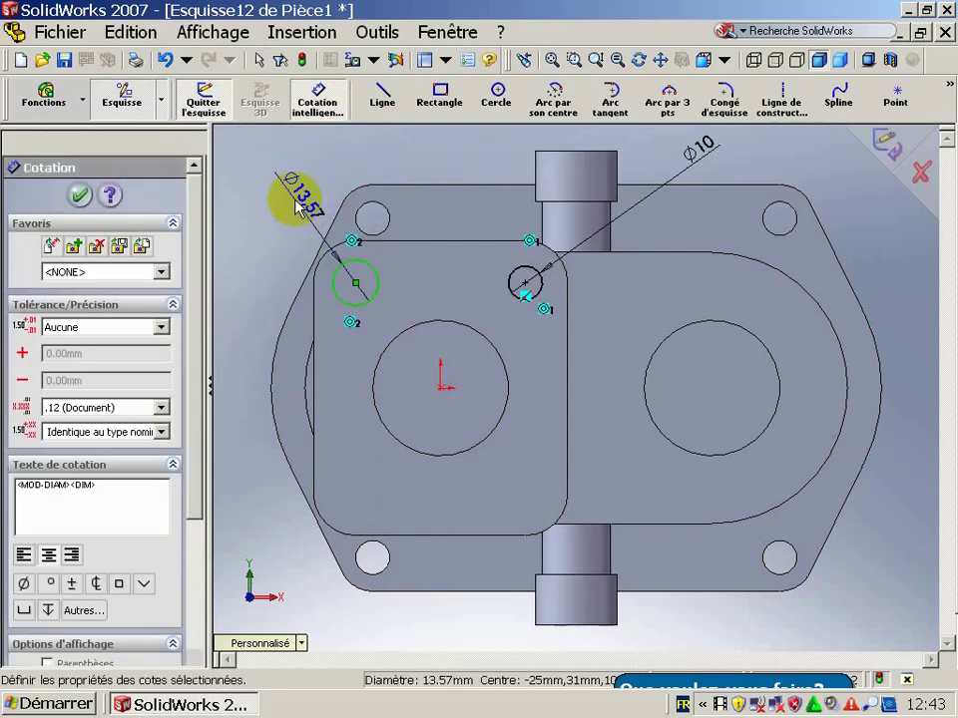
text(10)
key(Return)
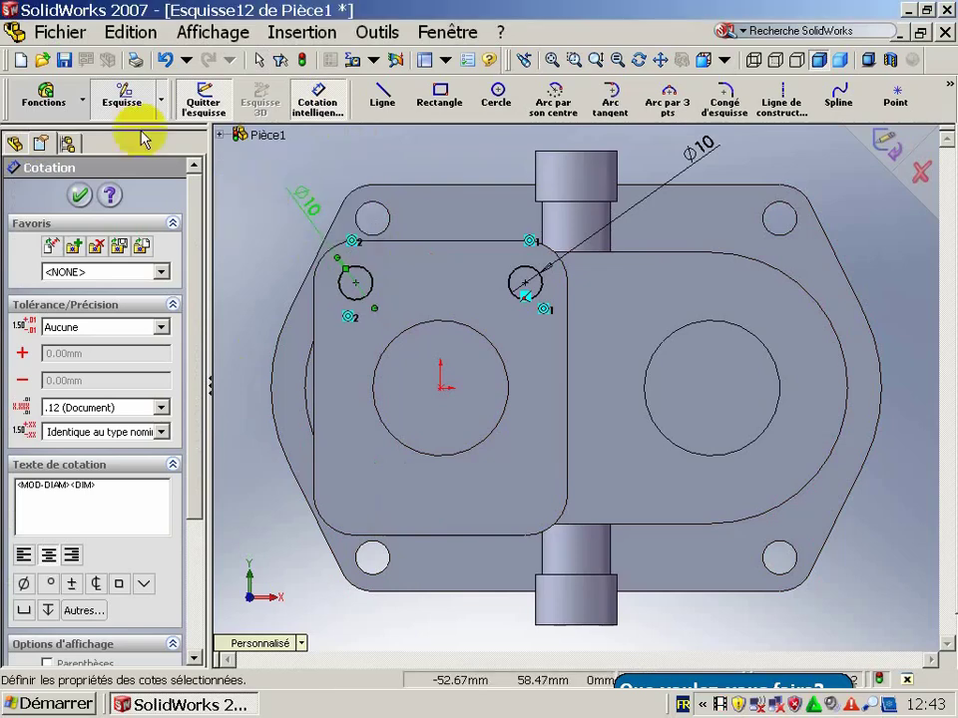
Step: Add another Ø10 circle concentric with the bottom-left corner arc
click(496, 95)
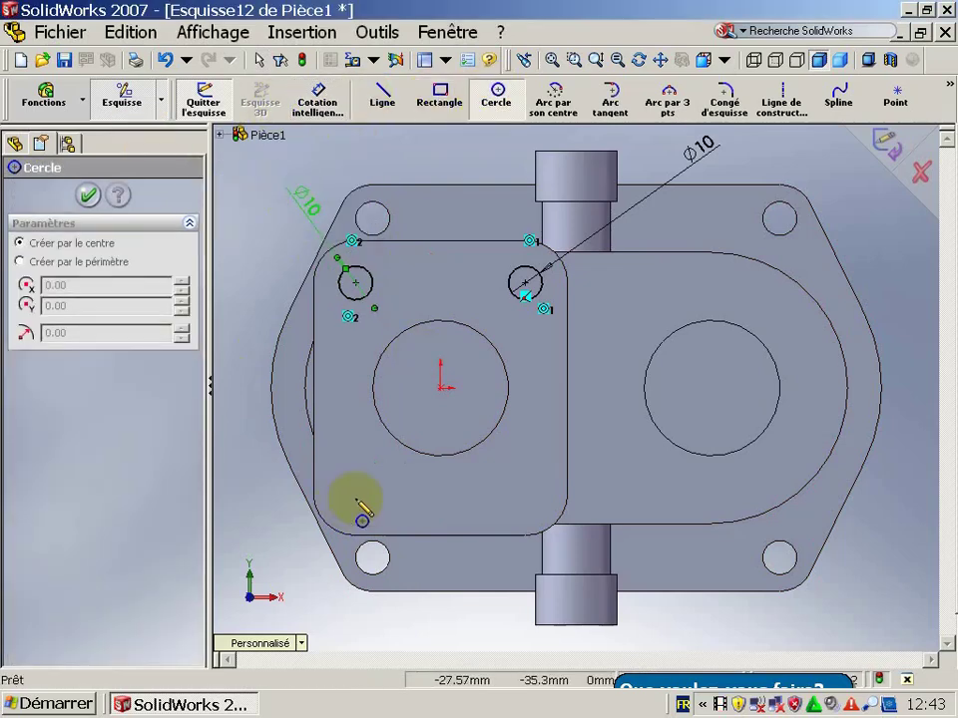
click(361, 522)
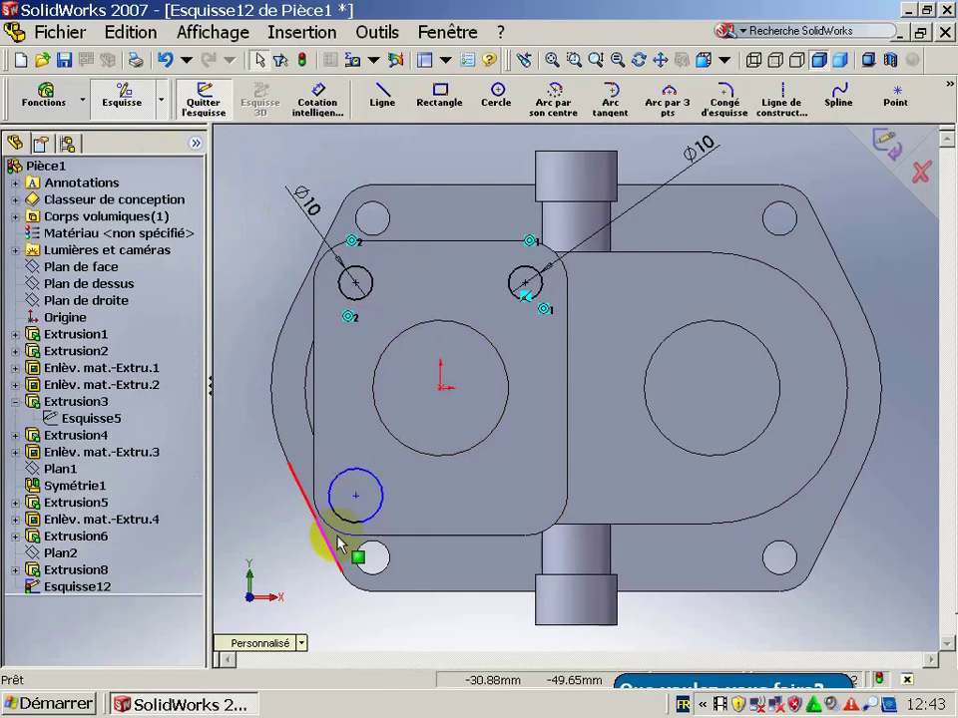
key(Escape)
click(289, 527)
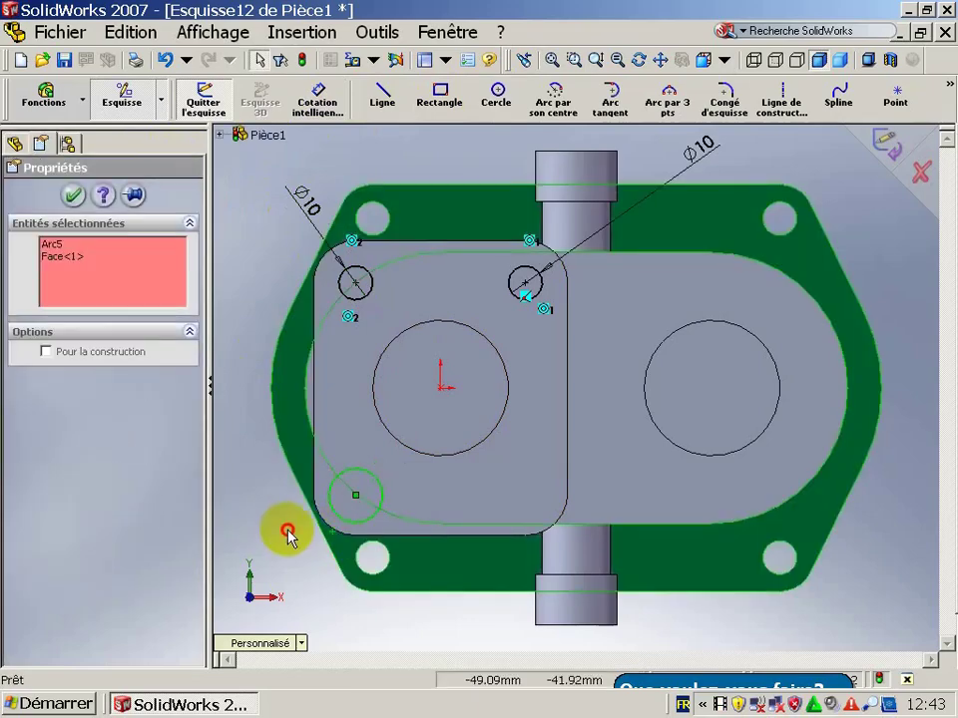
key(Escape)
click(310, 531)
key(Escape)
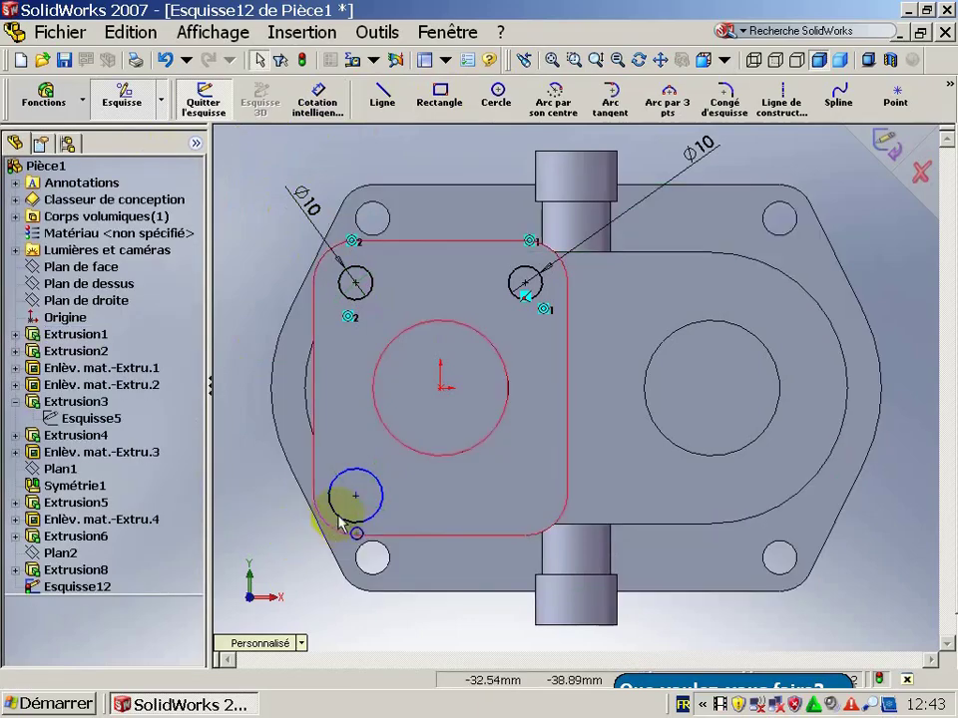
click(336, 514)
ctrl+click(315, 510)
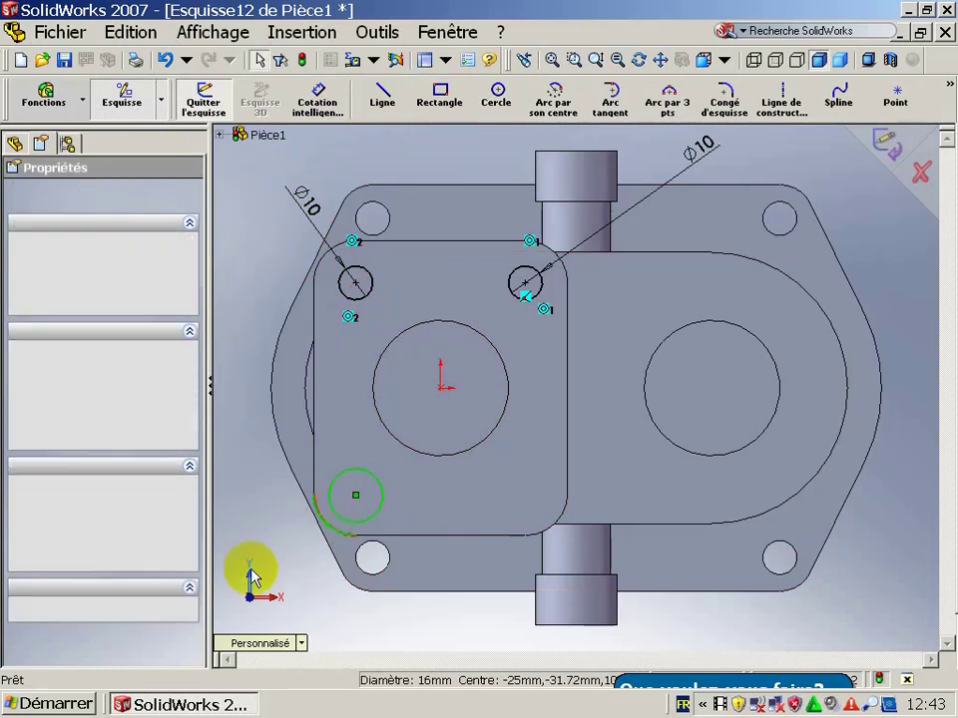
click(60, 535)
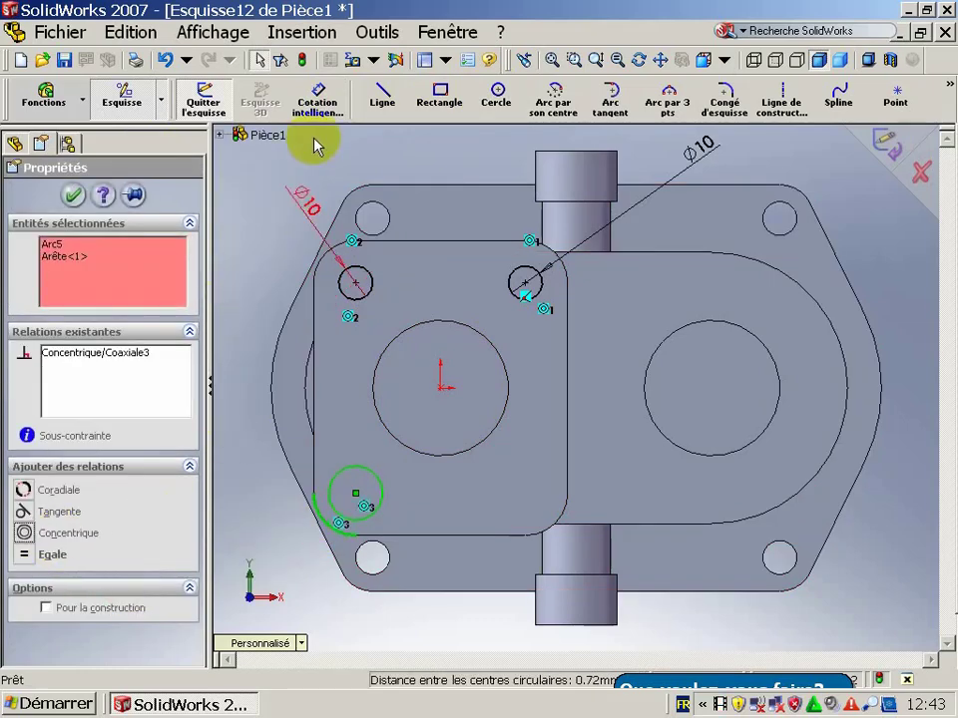
click(317, 100)
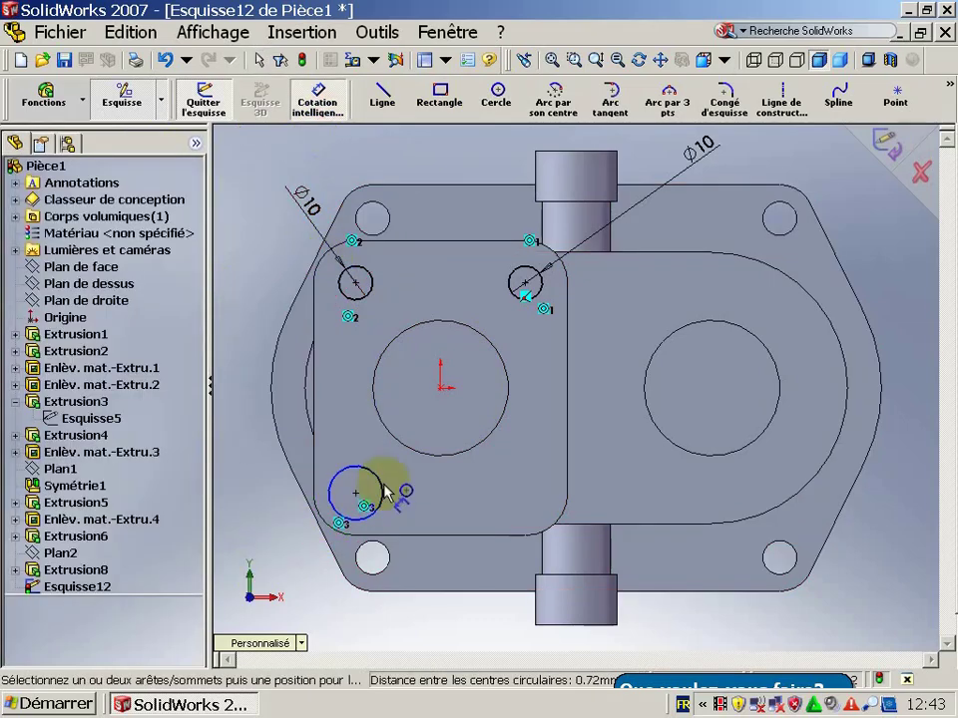
click(330, 526)
click(265, 504)
text(10)
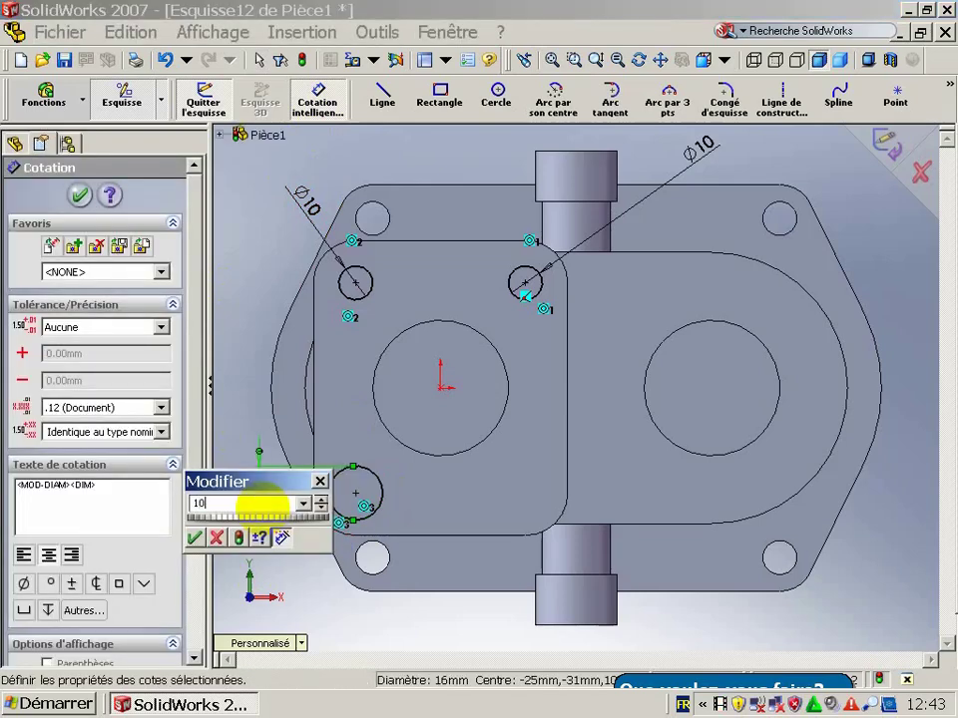
key(Return)
Step: Draw a circle at the bottom-right flange corner, concentric with its corner arc
click(496, 95)
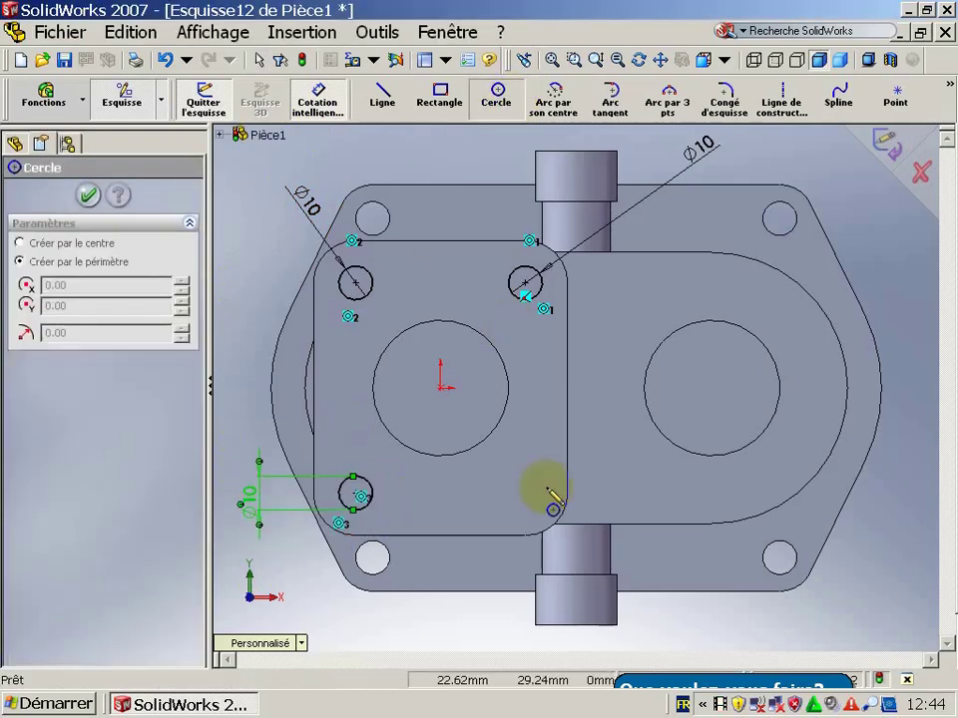
click(566, 502)
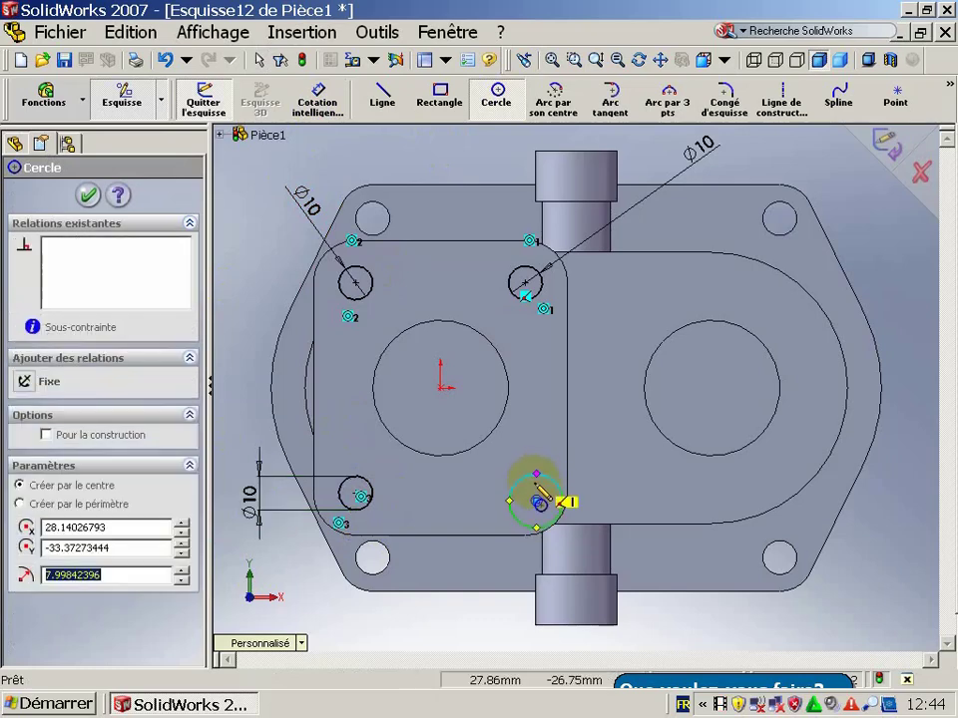
key(Escape)
click(534, 536)
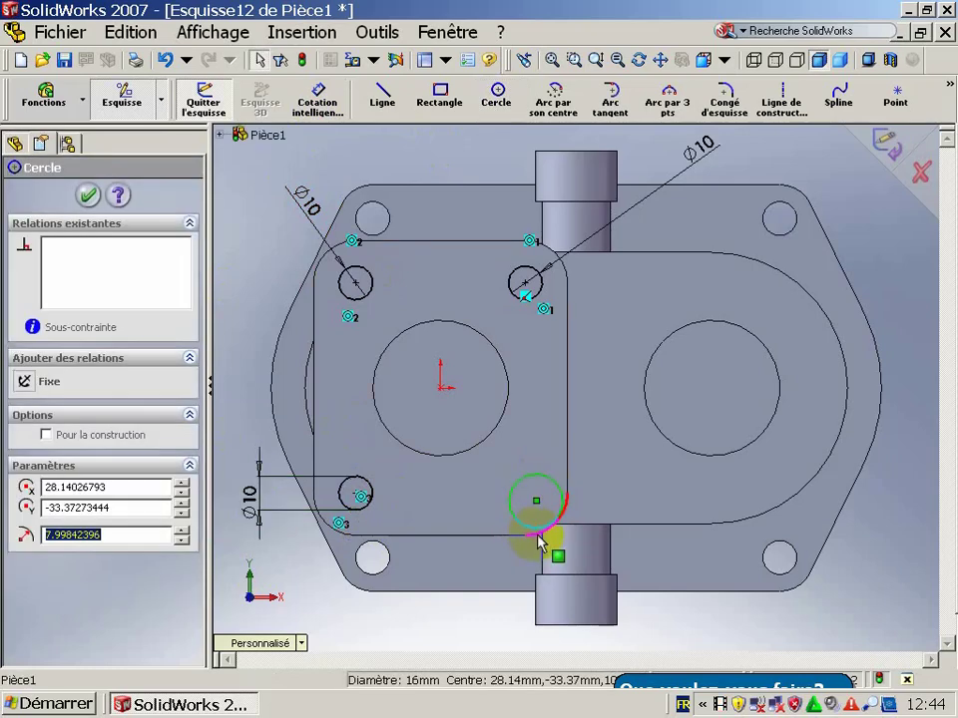
ctrl+click(537, 545)
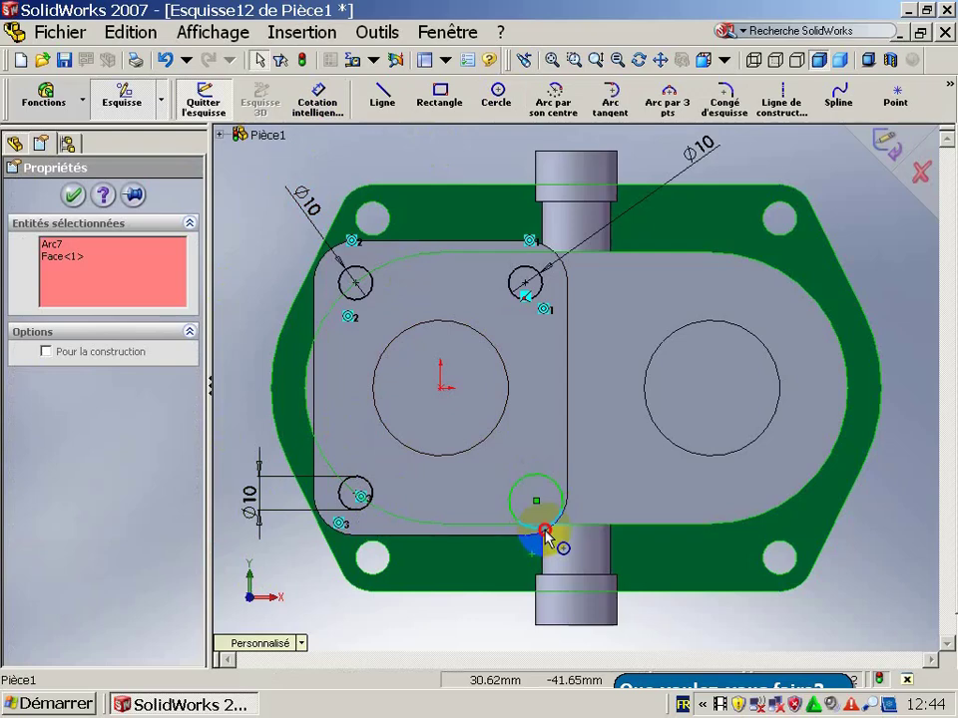
click(630, 583)
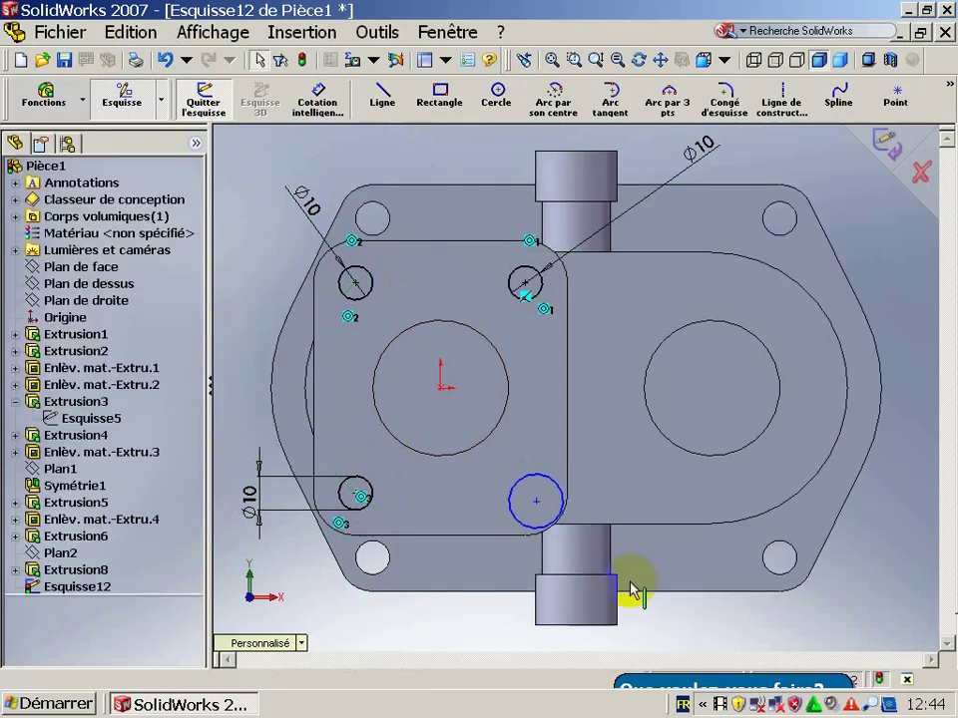
click(549, 530)
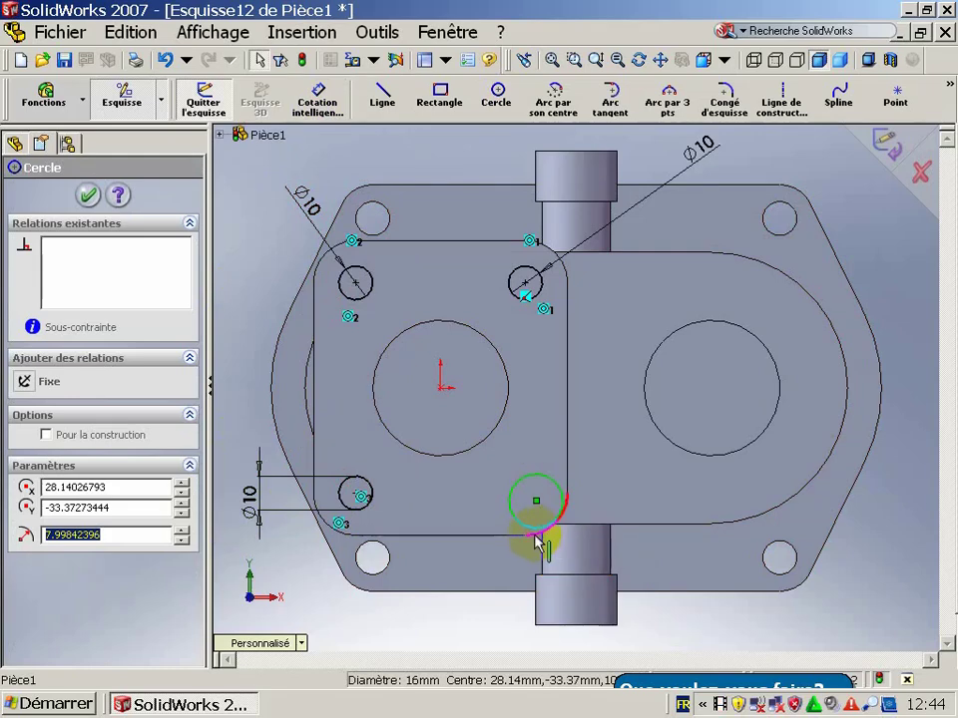
ctrl+click(537, 535)
click(57, 533)
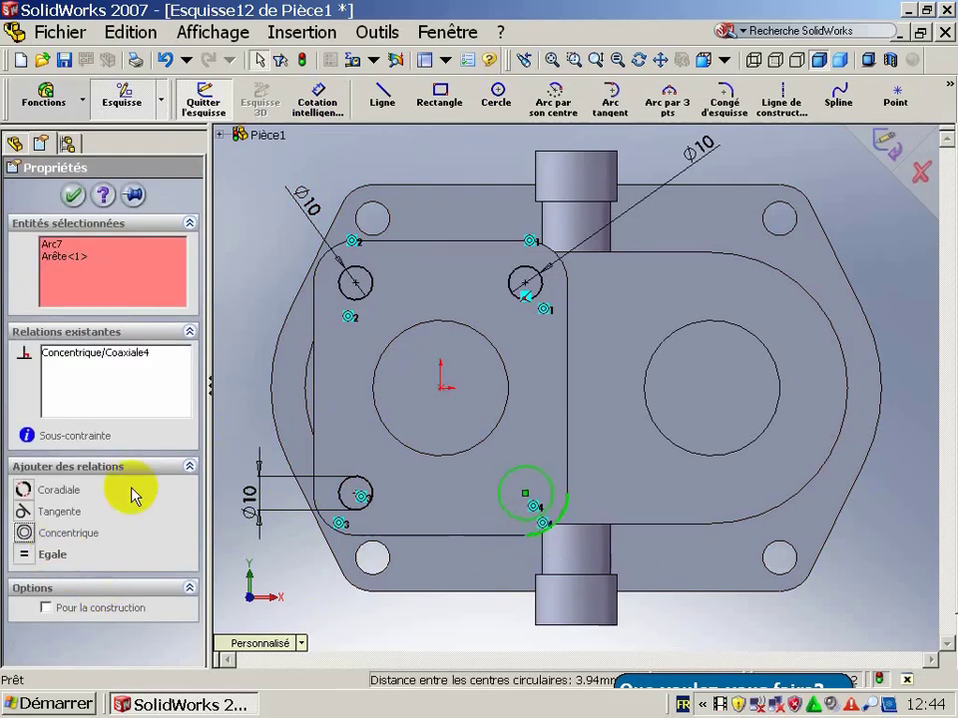
Step: Dimension the bottom-right circle to a 10 mm diameter and view the part in 3D
click(317, 100)
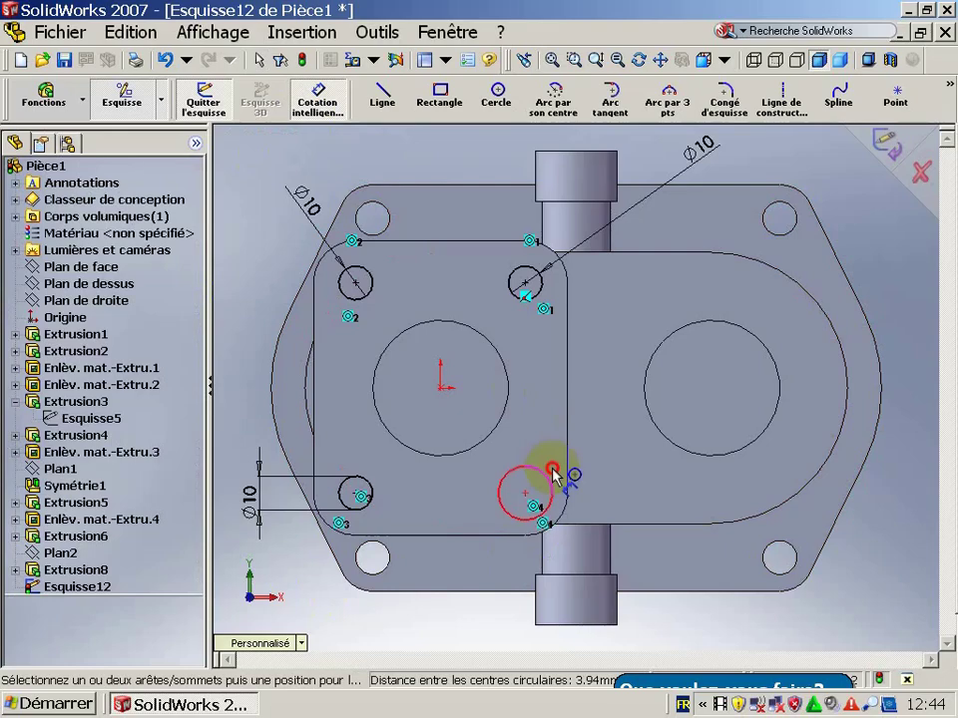
click(554, 472)
click(608, 441)
text(10)
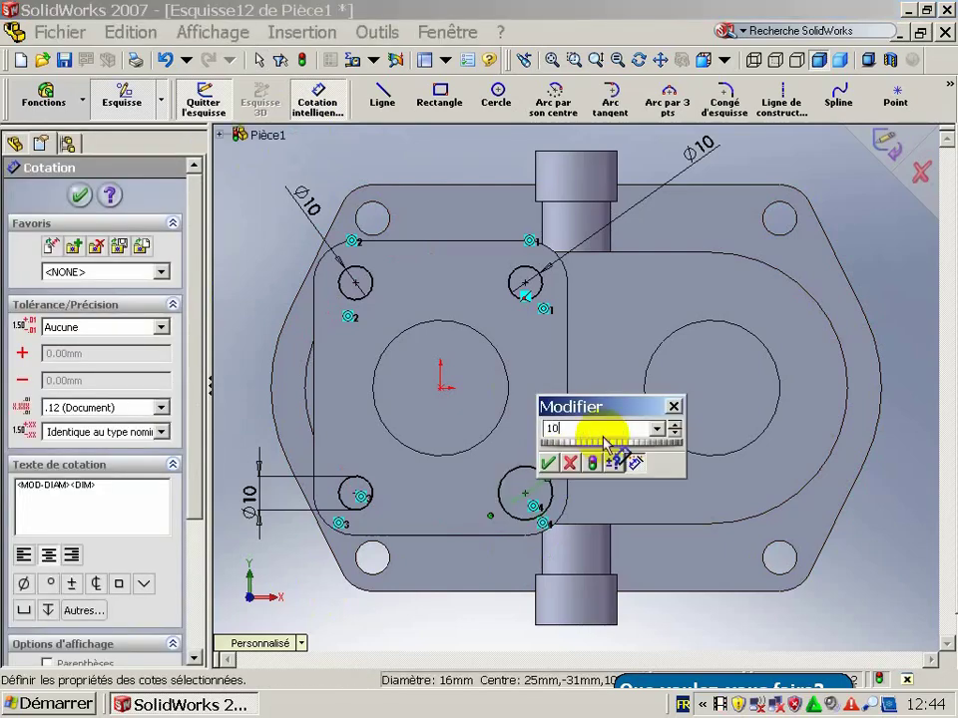
key(Return)
mouse_move(595, 438)
middle_down()
mouse_move(612, 281)
mouse_move(353, 192)
middle_up()
Step: Extrude-cut the four corner circles 10 mm blind to make holes in the flange
click(84, 102)
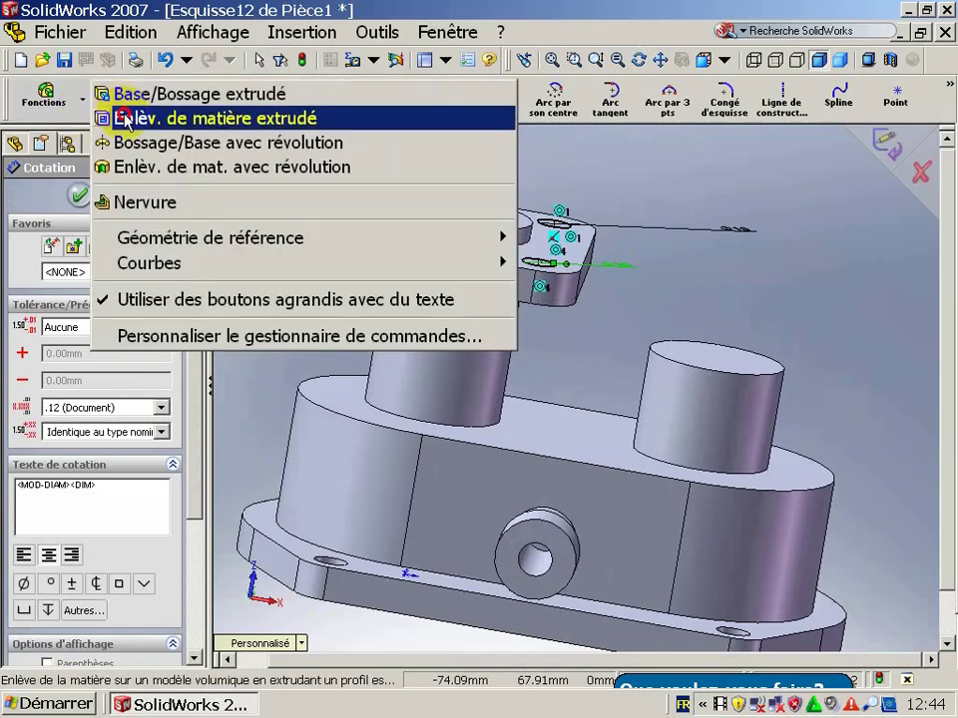
click(93, 119)
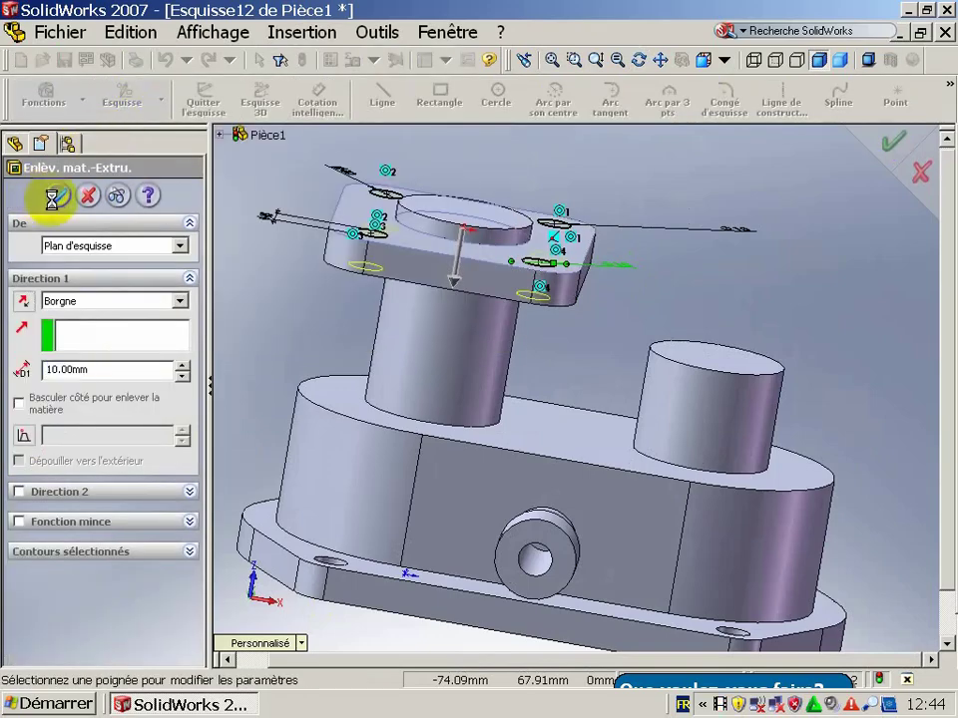
mouse_move(267, 268)
middle_down()
mouse_move(354, 193)
mouse_move(347, 364)
mouse_move(359, 146)
mouse_move(333, 365)
middle_up()
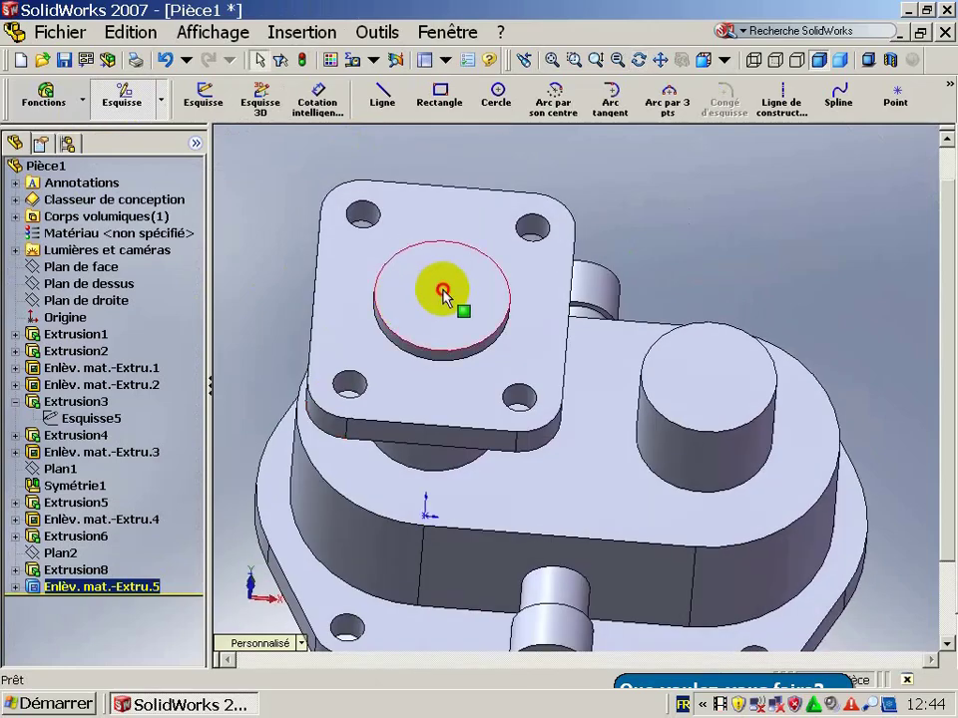
Step: On the boss's round top face, viewed normal, sketch a centred circle and dimension its diameter
click(444, 293)
click(729, 64)
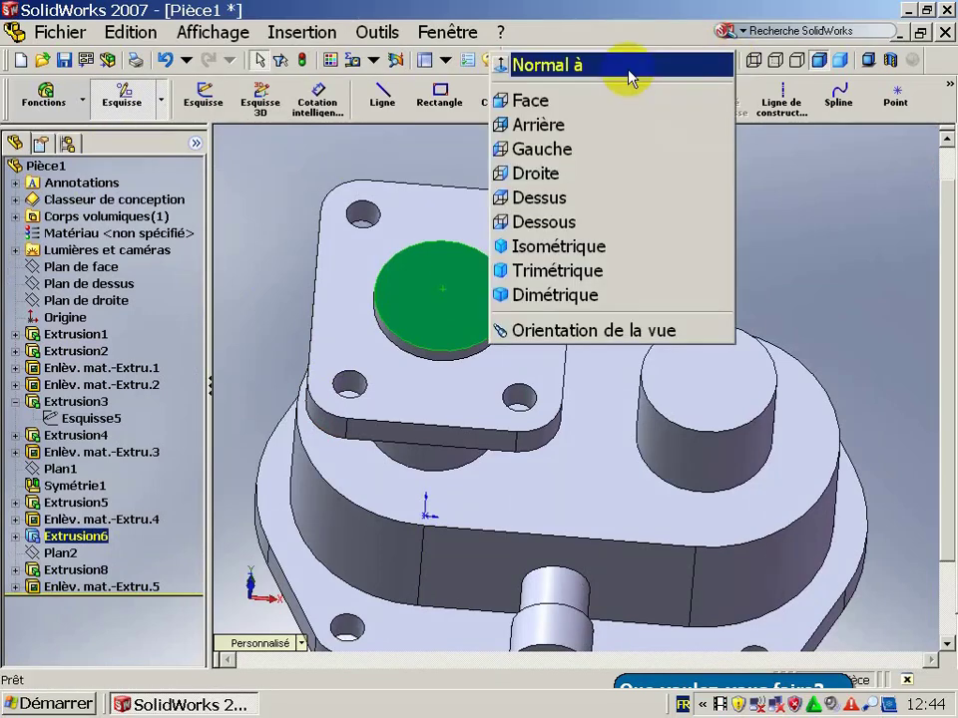
click(613, 66)
click(498, 97)
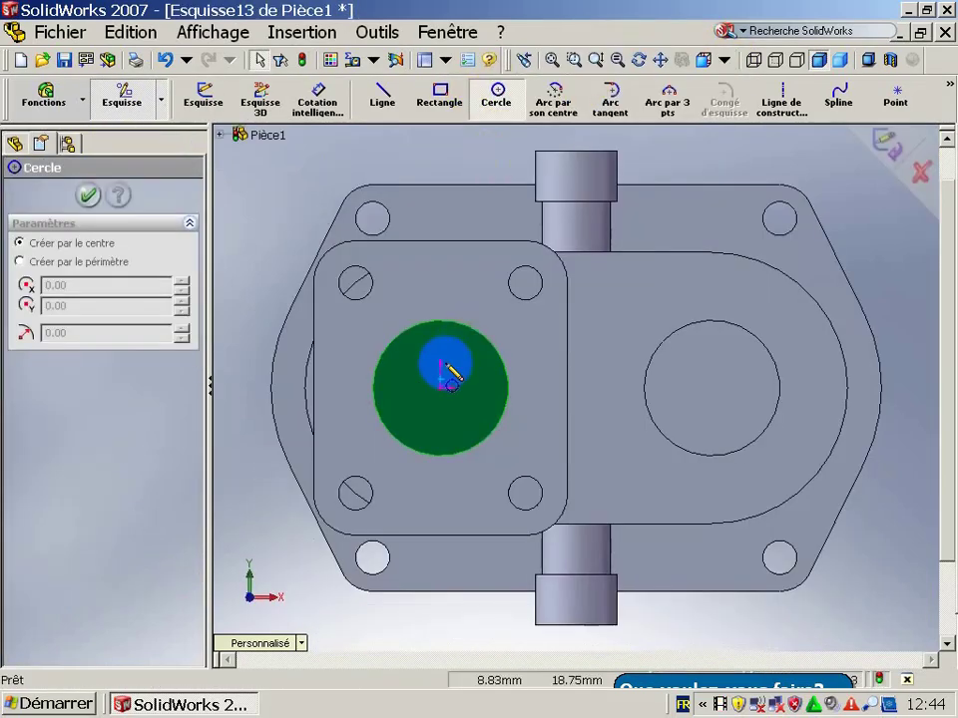
click(440, 339)
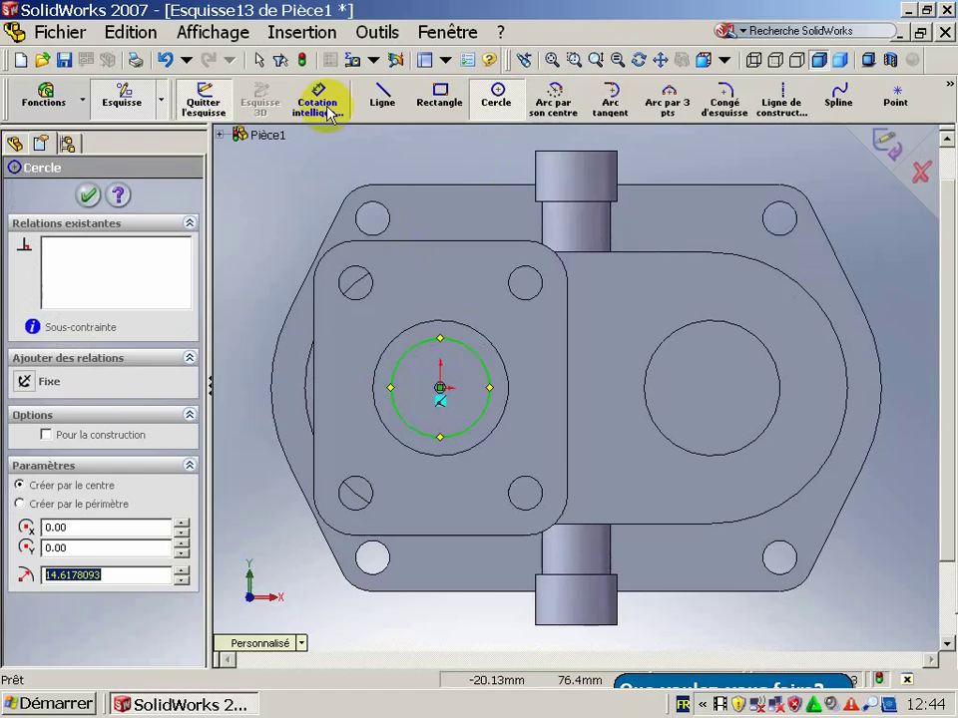
click(316, 101)
click(466, 342)
click(463, 165)
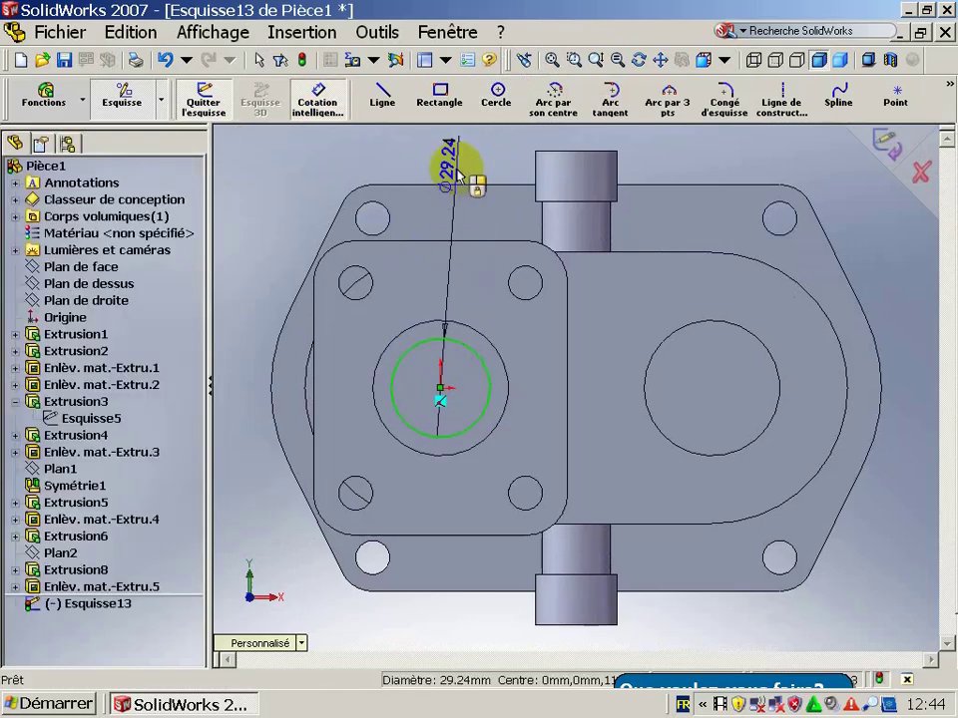
key(Return)
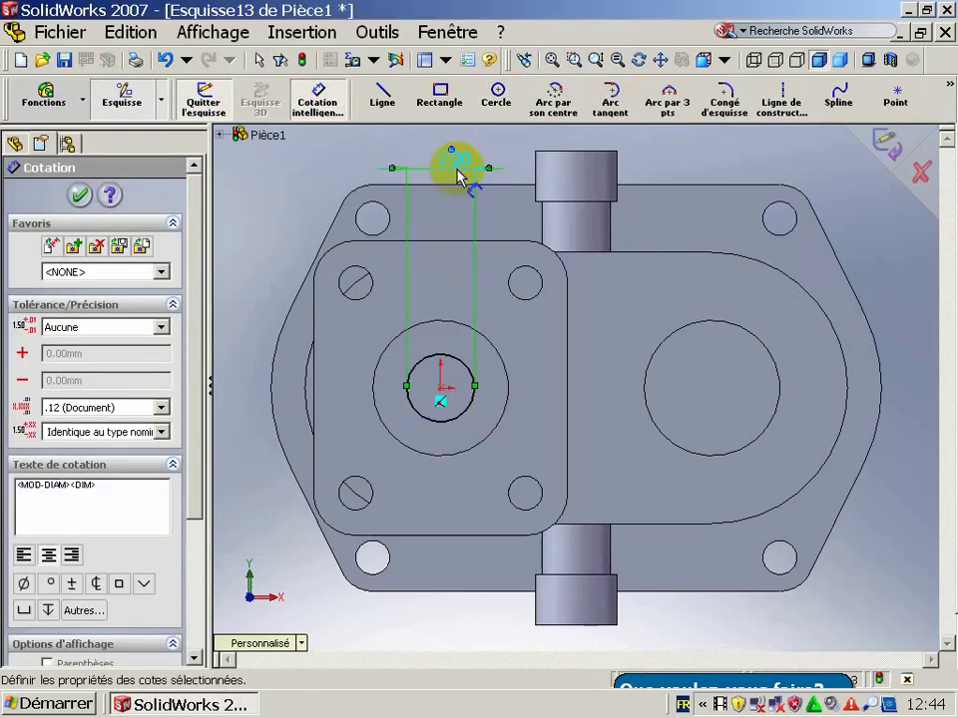
mouse_move(513, 342)
middle_down()
mouse_move(530, 213)
mouse_move(526, 175)
mouse_move(491, 204)
mouse_move(503, 58)
mouse_move(495, 150)
mouse_move(522, 124)
mouse_move(505, 173)
mouse_move(503, 242)
mouse_move(524, 242)
middle_up()
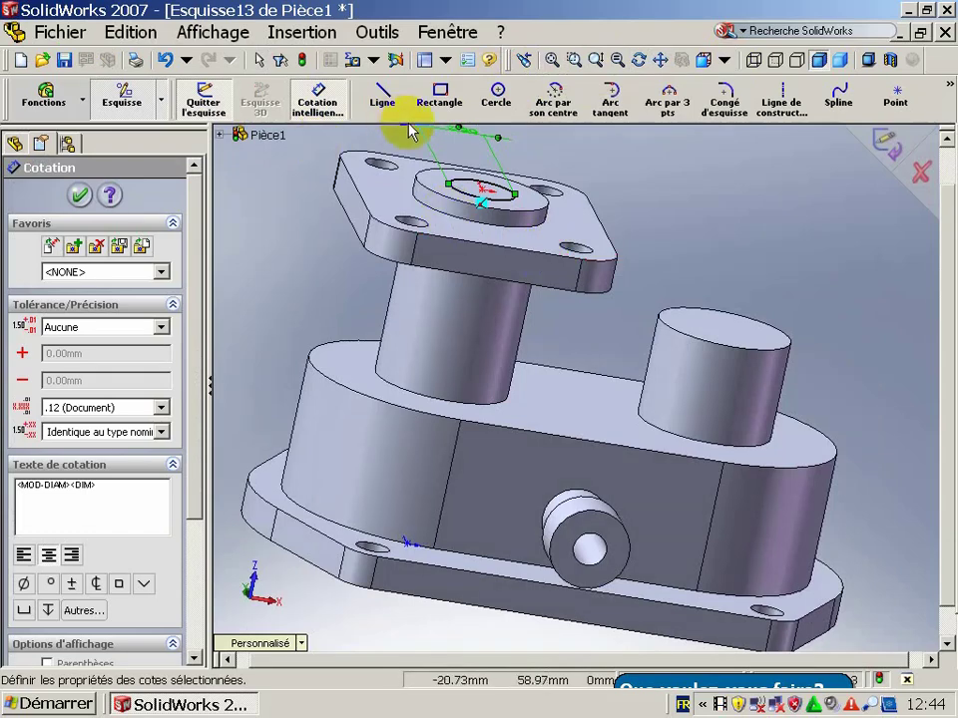
click(82, 101)
Step: Cut the circle 110 mm deep to bore through the flanged boss
click(120, 122)
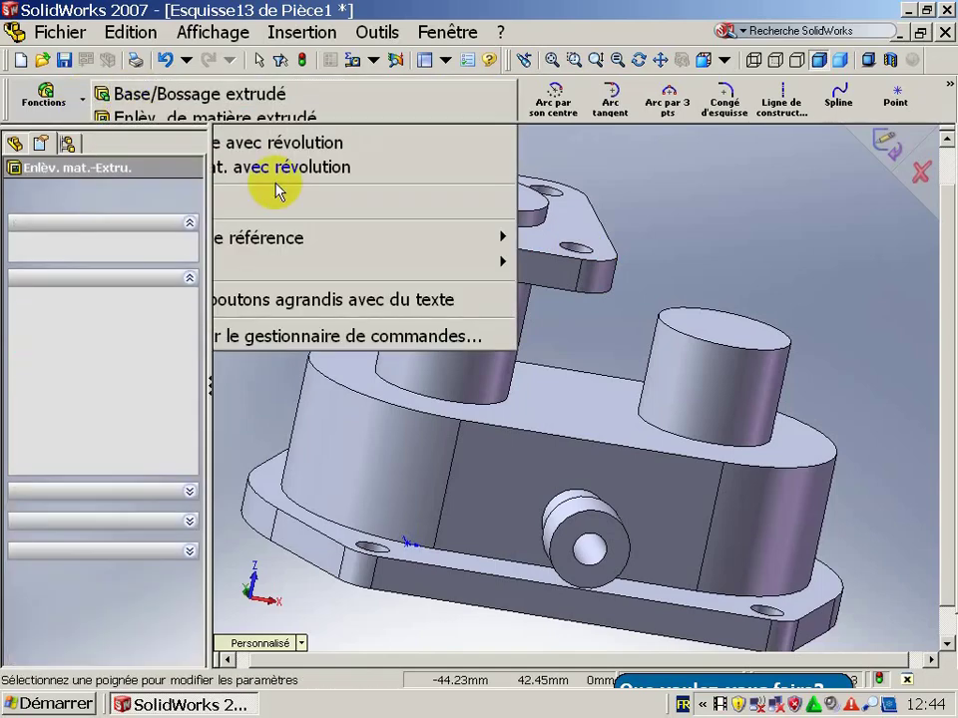
middle_drag(467, 281, 331, 202)
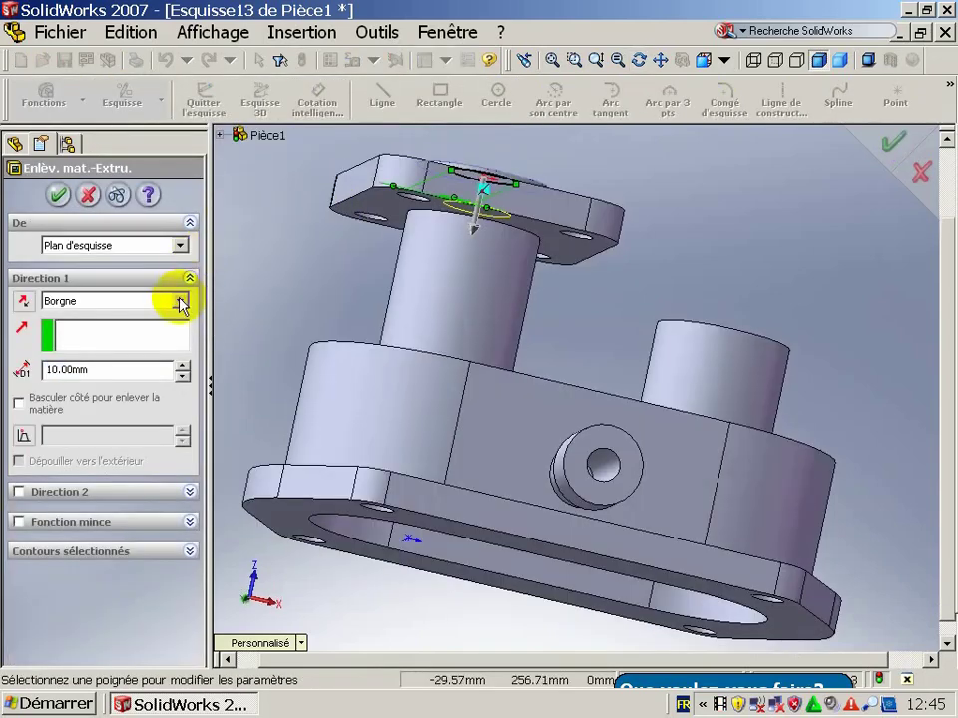
click(184, 368)
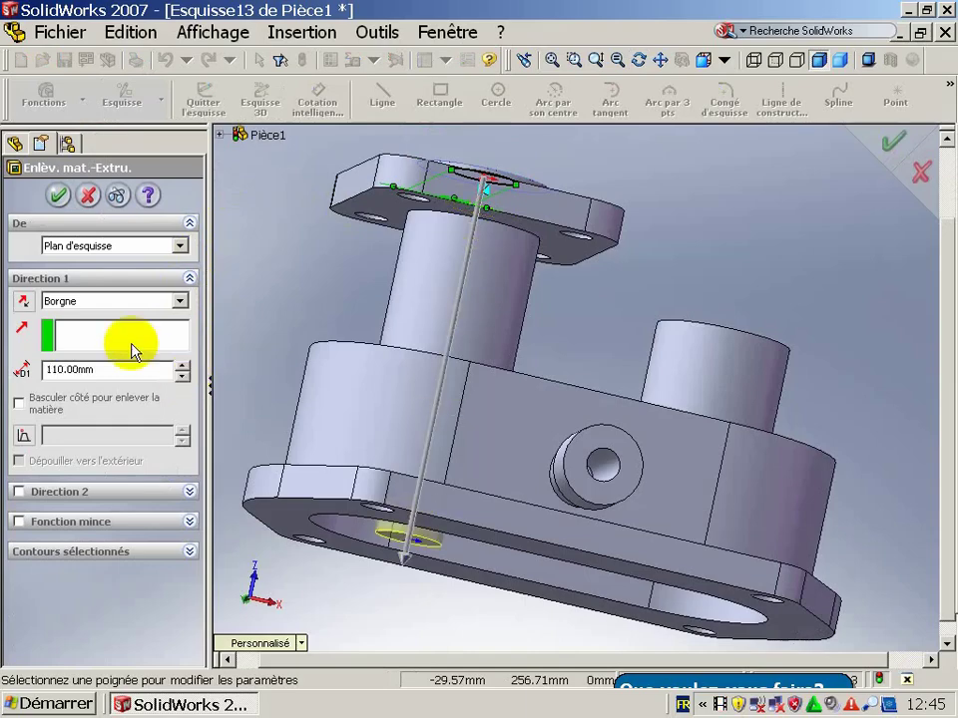
click(58, 195)
mouse_move(499, 316)
middle_down()
mouse_move(502, 214)
mouse_move(524, 267)
mouse_move(535, 367)
mouse_move(507, 455)
mouse_move(552, 432)
mouse_move(571, 436)
middle_up()
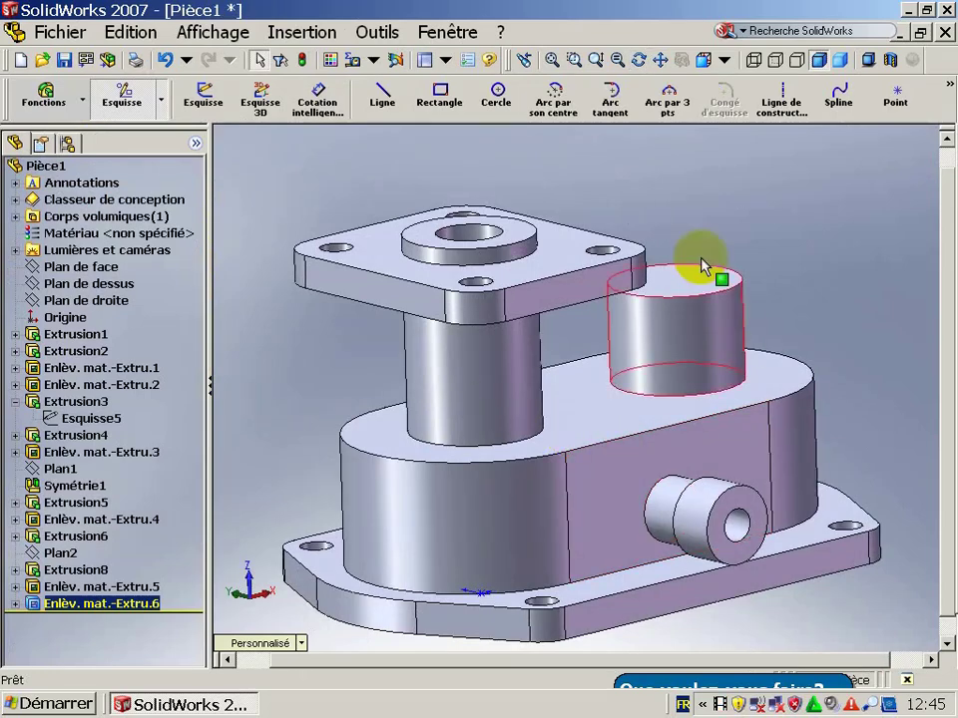
Step: Fillet the raised ring edge on the top flange with a 3 mm radius
click(82, 100)
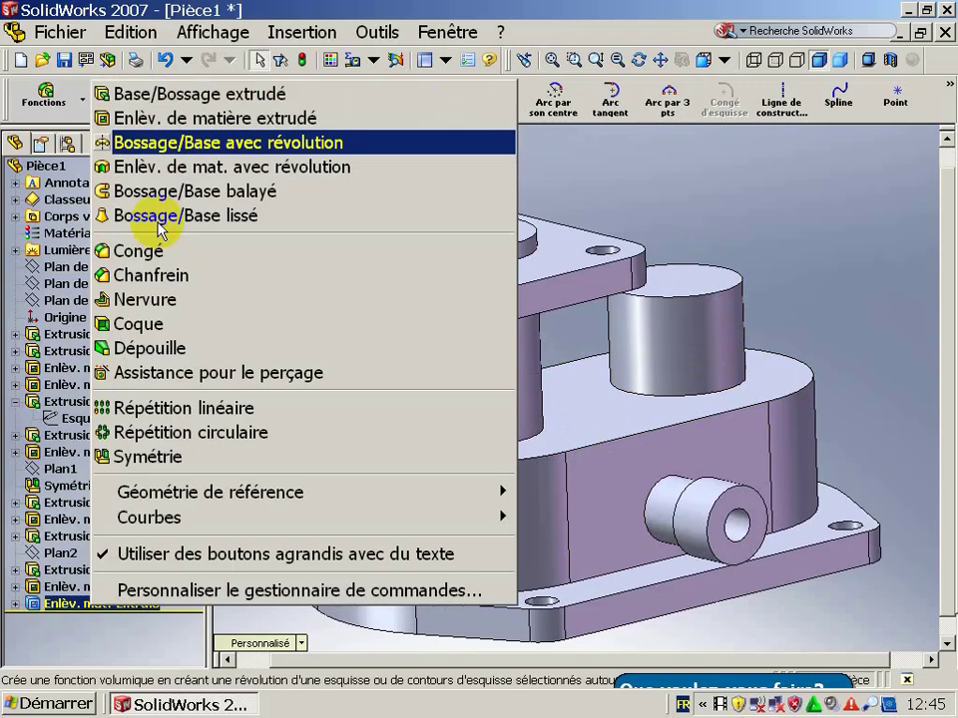
click(158, 261)
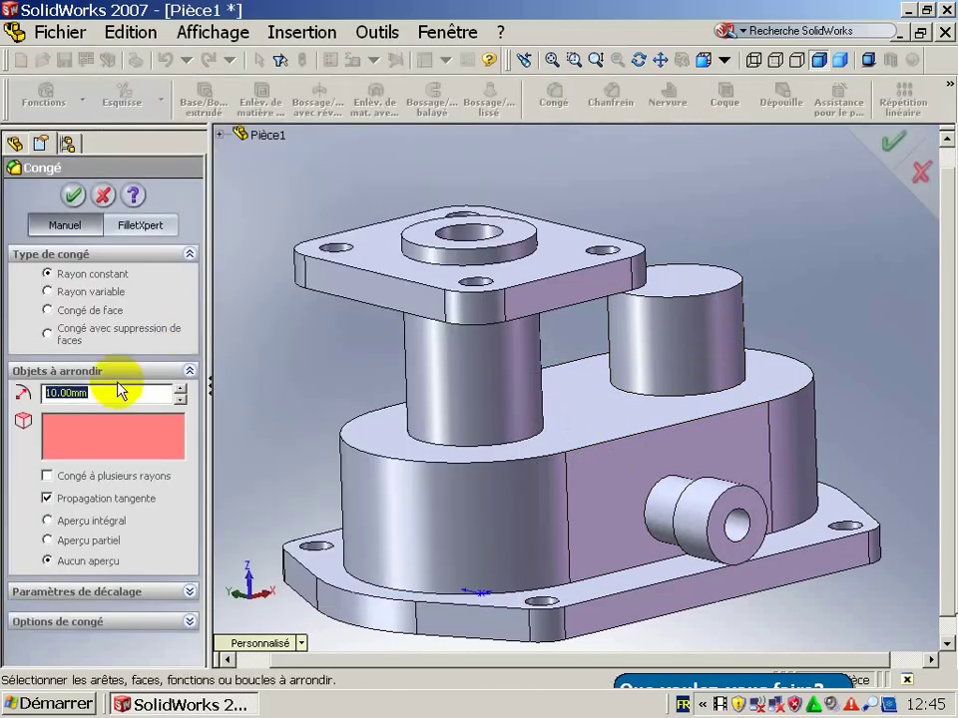
text(3)
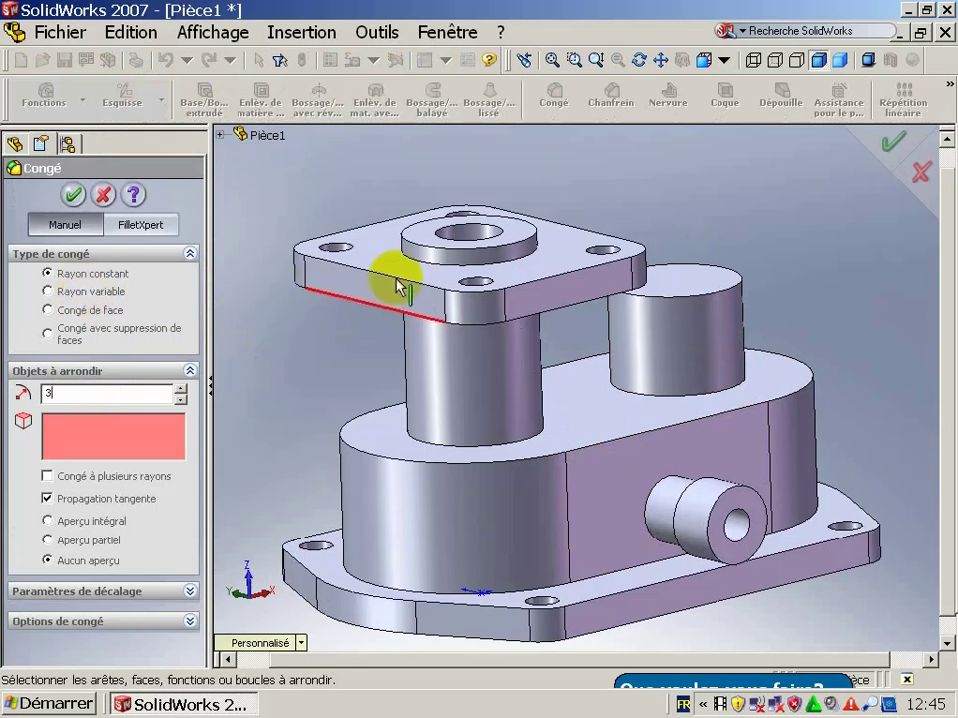
click(476, 270)
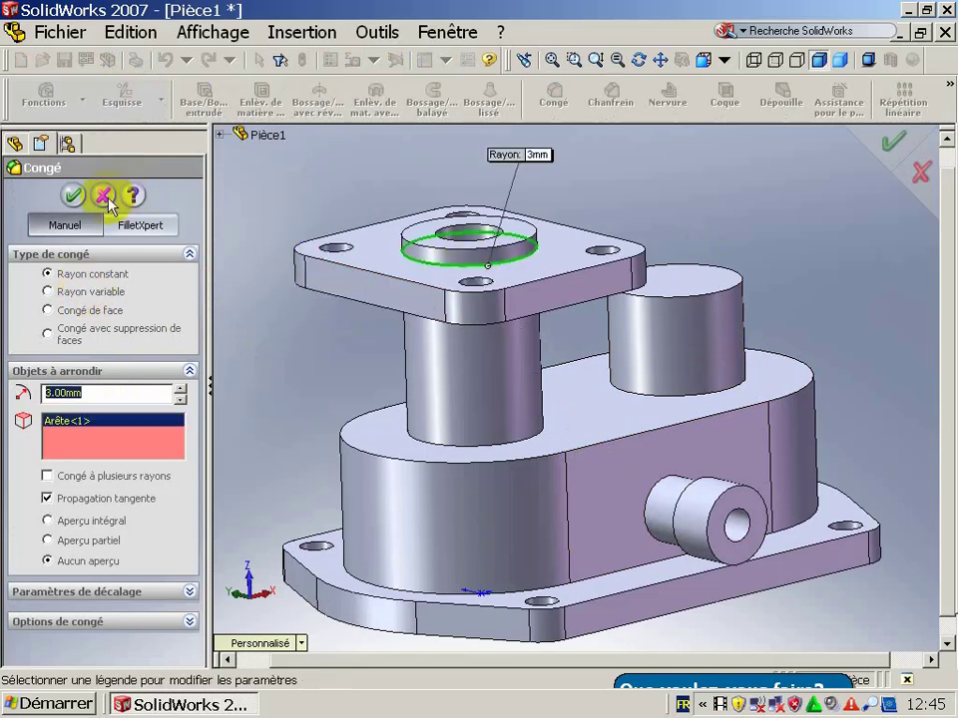
click(72, 197)
Step: Round the boss edge beneath the flange with a 3 mm fillet
middle_drag(363, 352, 359, 267)
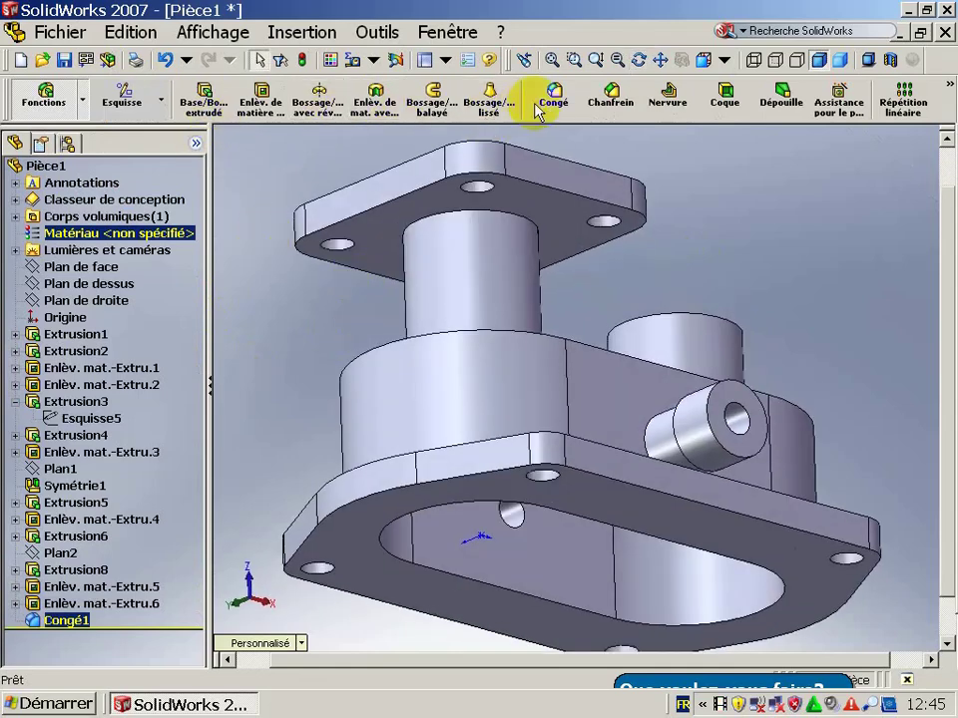
click(520, 225)
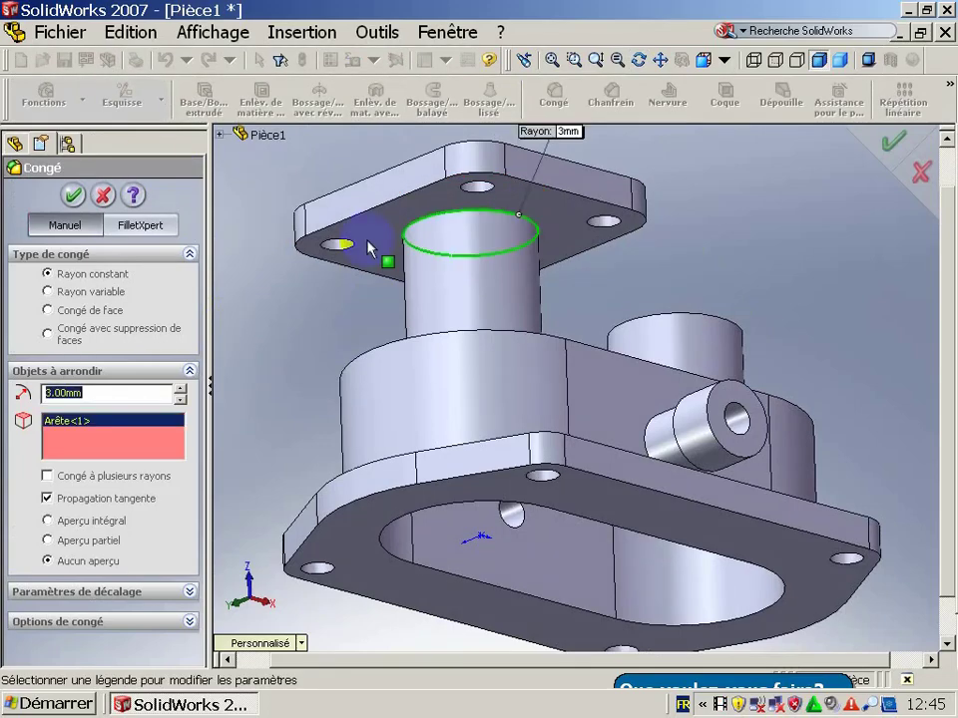
middle_drag(417, 299, 406, 339)
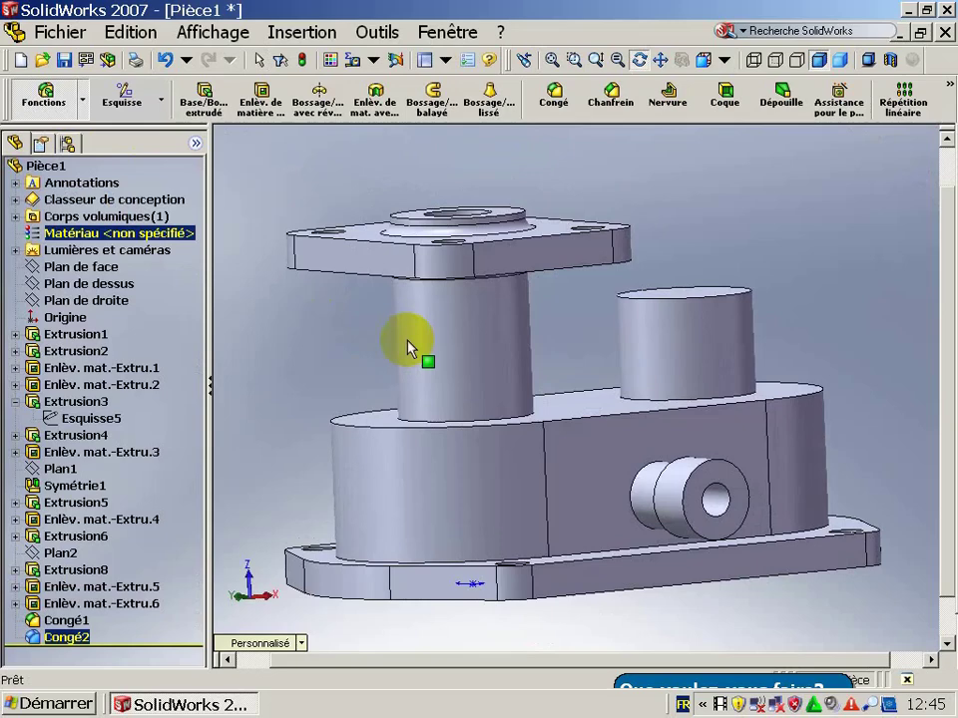
Step: Apply a 5 mm fillet to both cylinders' base edges, the right cylinder's top and the body outline edges
click(556, 96)
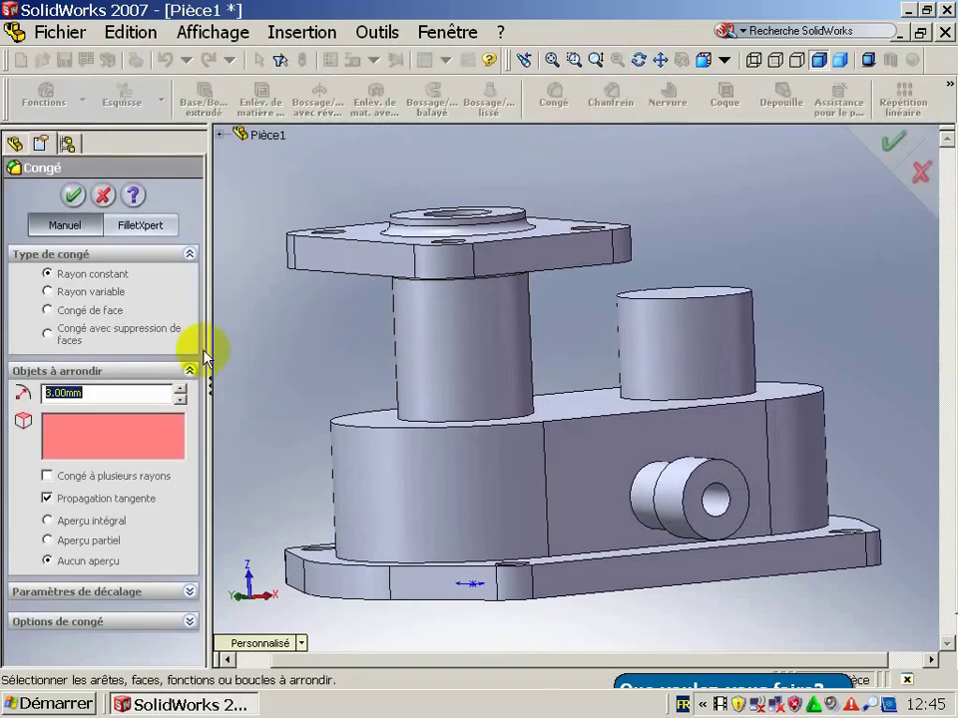
text(5)
middle_drag(380, 455, 509, 469)
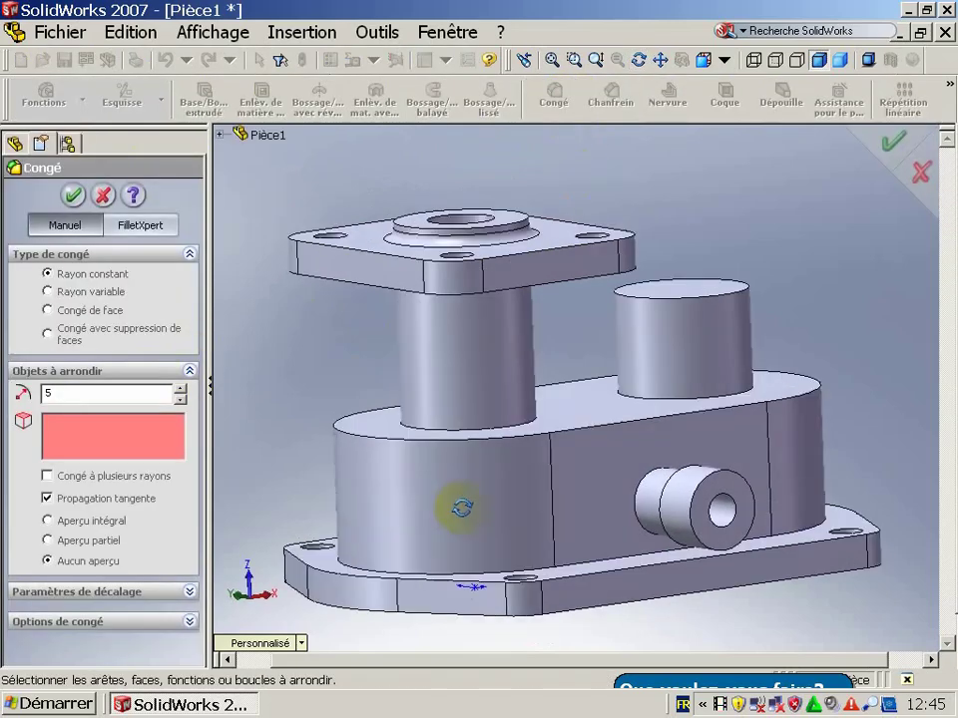
click(511, 463)
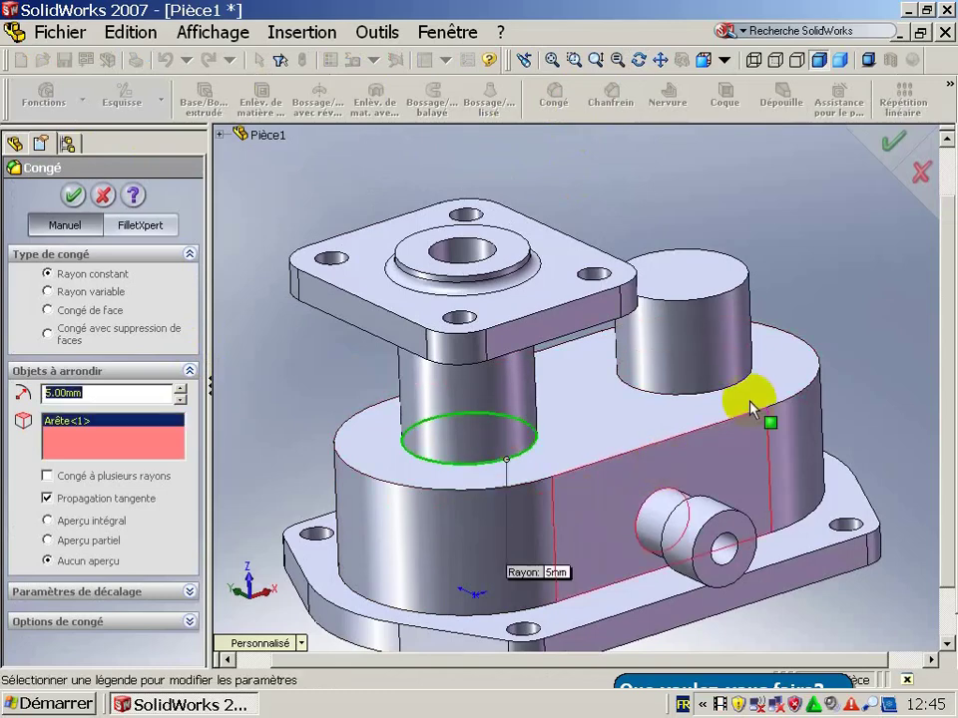
click(729, 295)
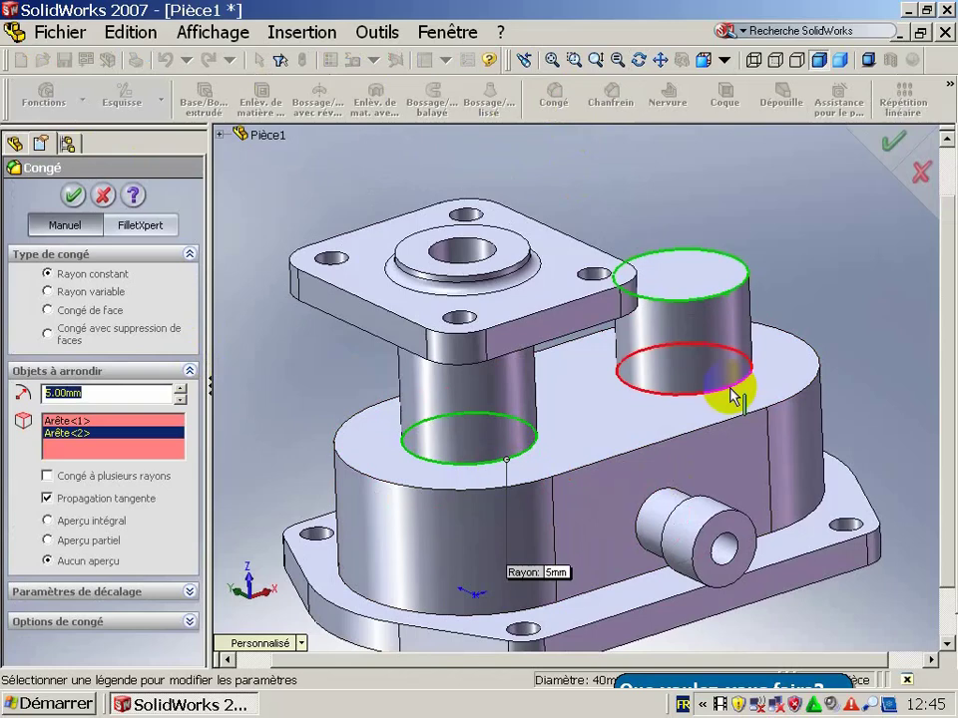
click(729, 390)
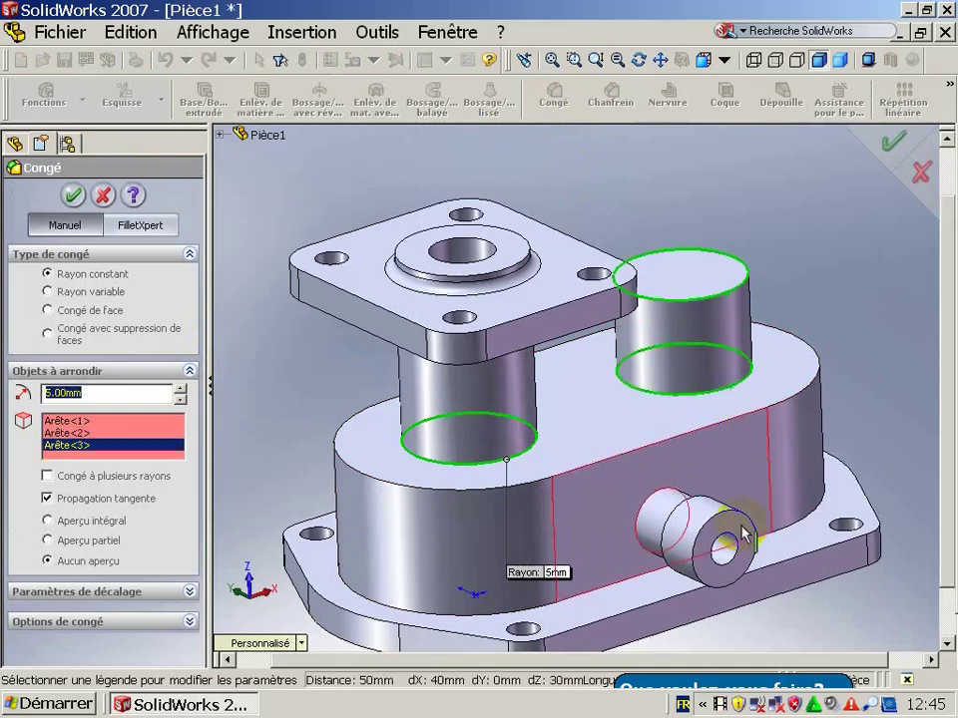
click(529, 615)
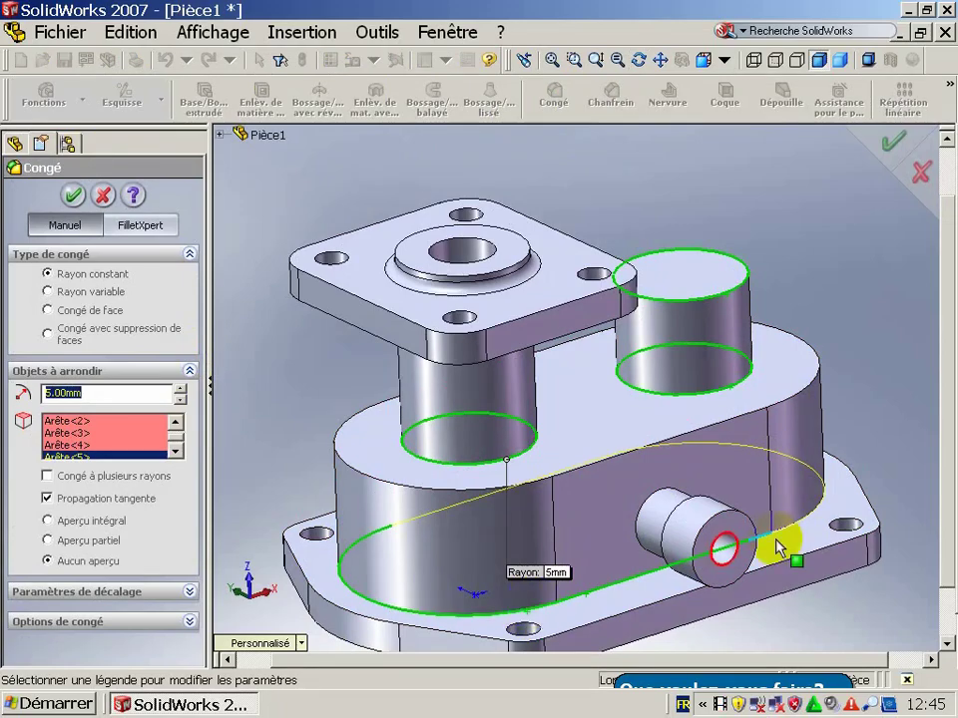
click(703, 517)
mouse_move(703, 517)
middle_down()
mouse_move(651, 556)
mouse_move(803, 560)
mouse_move(834, 507)
middle_up()
scroll(802, 560, down, 3)
scroll(813, 571, up, 3)
click(819, 299)
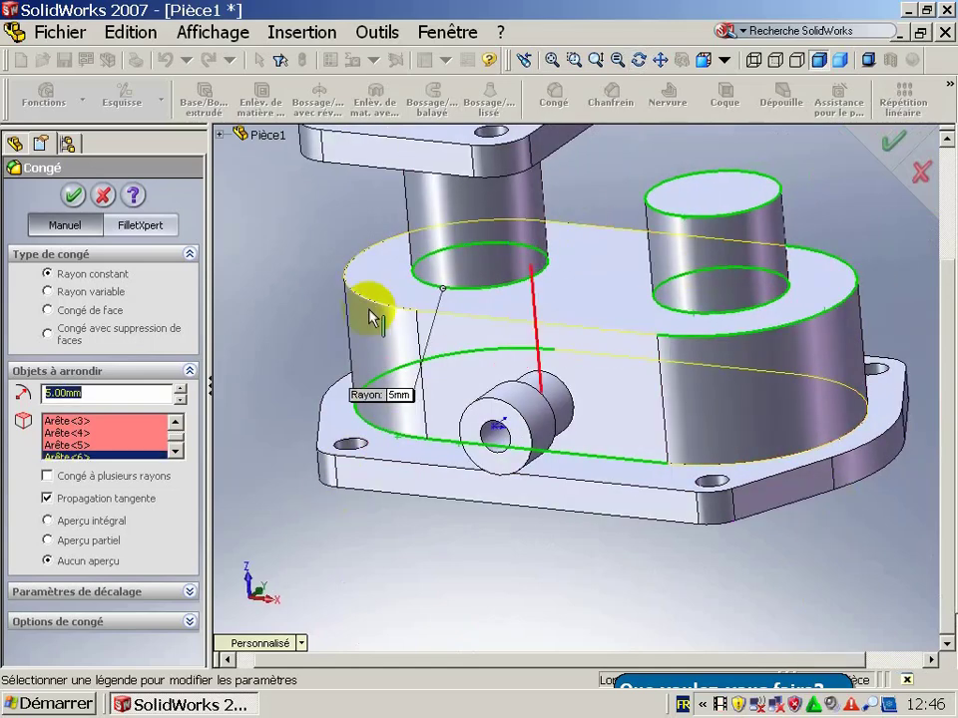
click(68, 194)
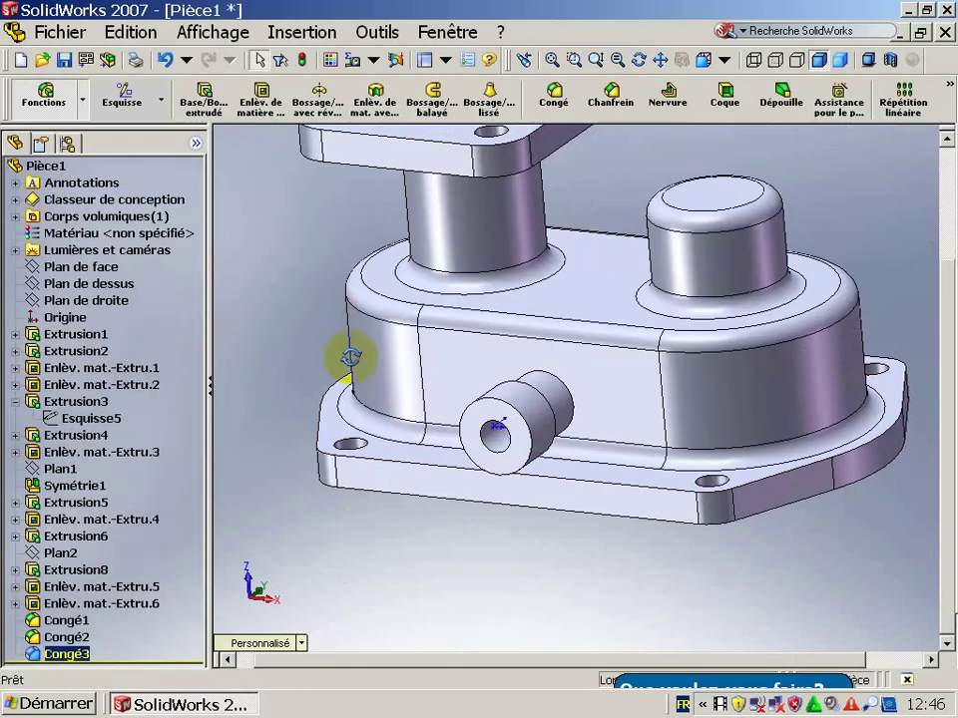
mouse_move(349, 357)
middle_down()
mouse_move(423, 342)
mouse_move(447, 361)
mouse_move(460, 424)
mouse_move(460, 365)
mouse_move(480, 376)
mouse_move(534, 235)
mouse_move(504, 367)
mouse_move(470, 387)
mouse_move(477, 267)
mouse_move(439, 339)
mouse_move(466, 316)
mouse_move(420, 394)
middle_up()
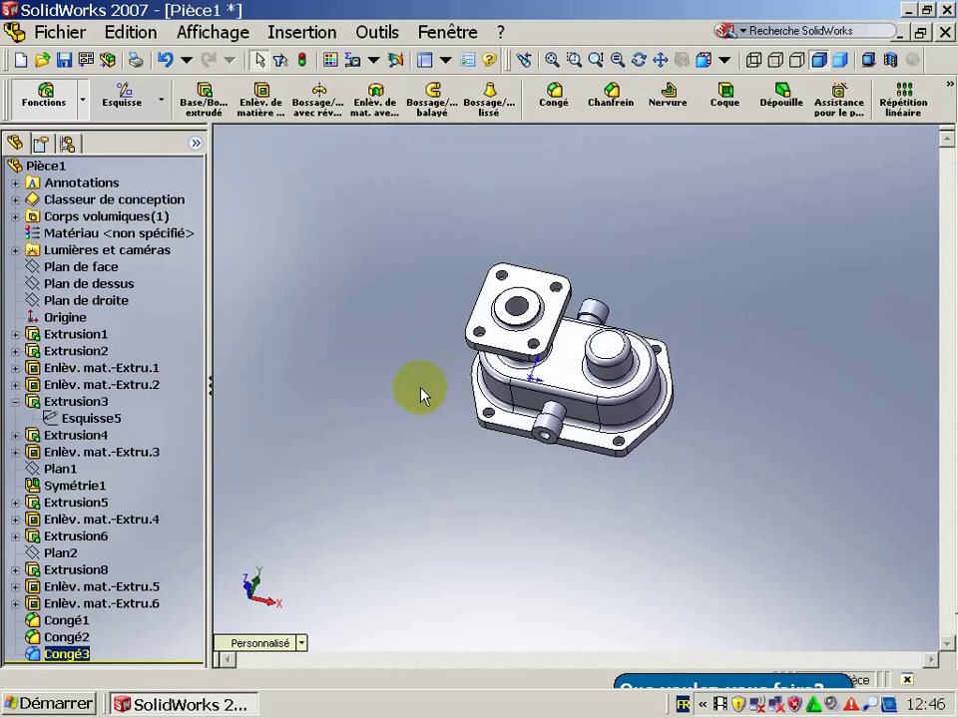
mouse_move(392, 314)
middle_down()
mouse_move(406, 210)
mouse_move(324, 185)
middle_up()
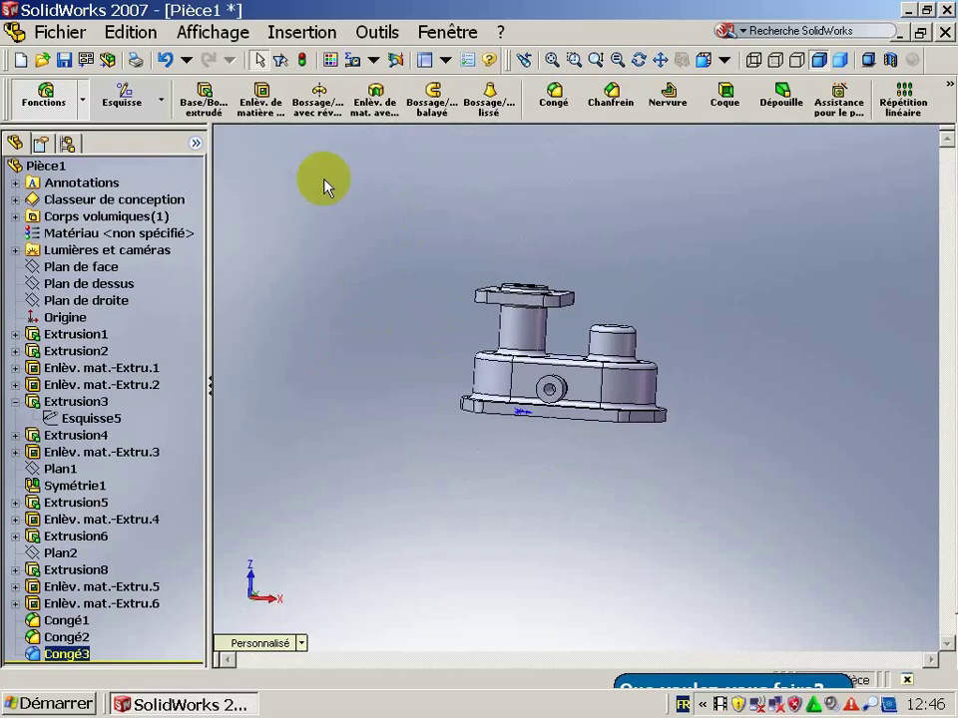
mouse_move(391, 231)
middle_down()
mouse_move(449, 260)
mouse_move(465, 380)
mouse_move(470, 337)
middle_up()
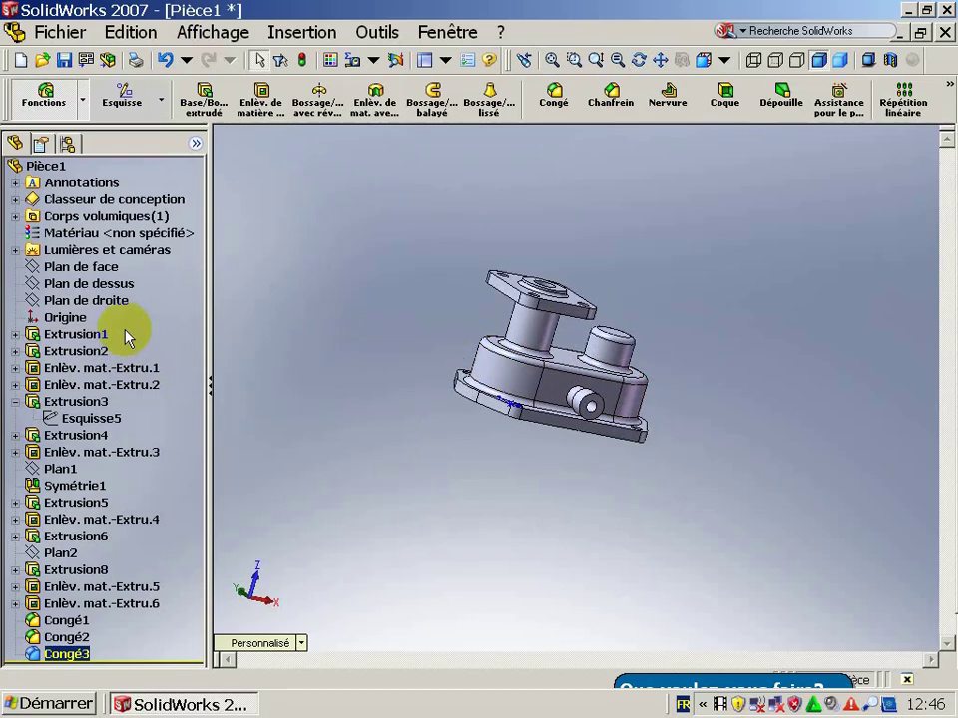
click(150, 234)
Step: Edit the part's material and apply Teck from the Bois category
right_click(169, 235)
click(205, 251)
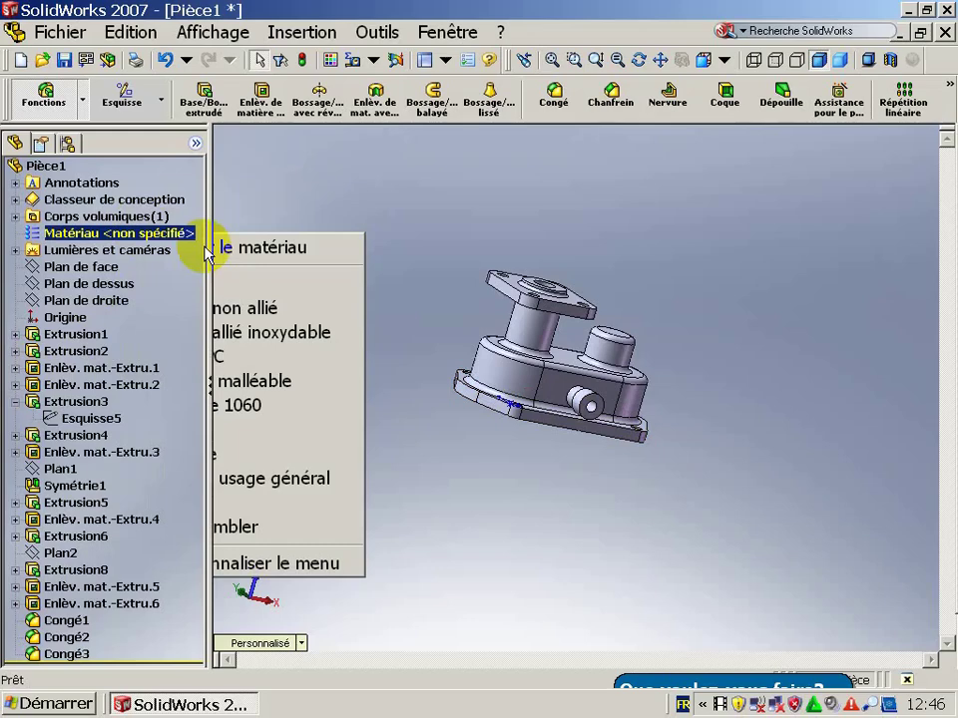
click(165, 354)
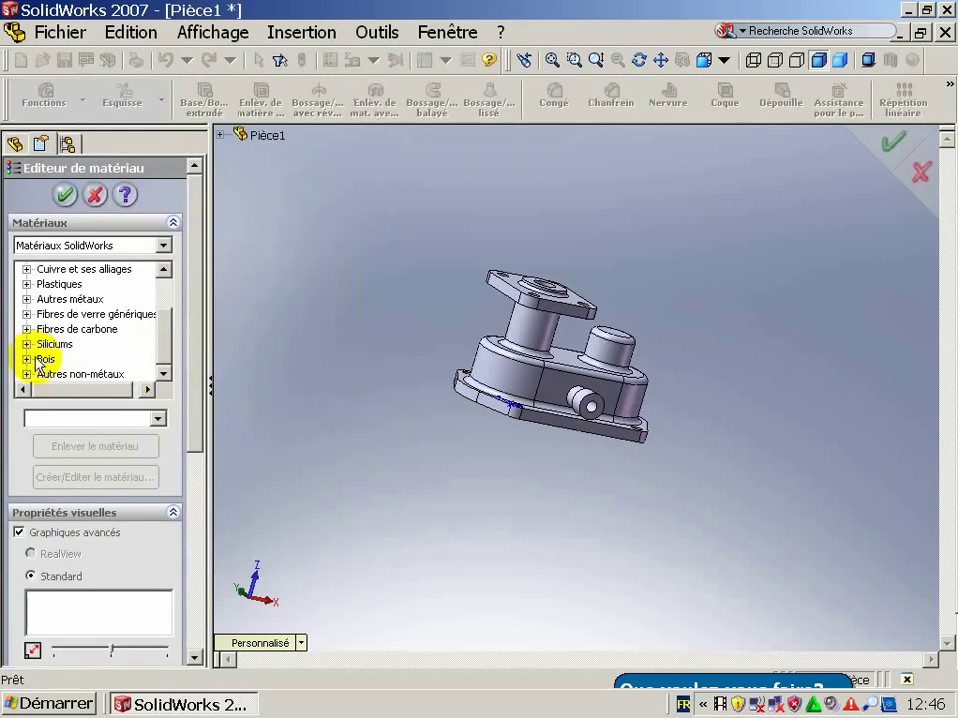
click(30, 357)
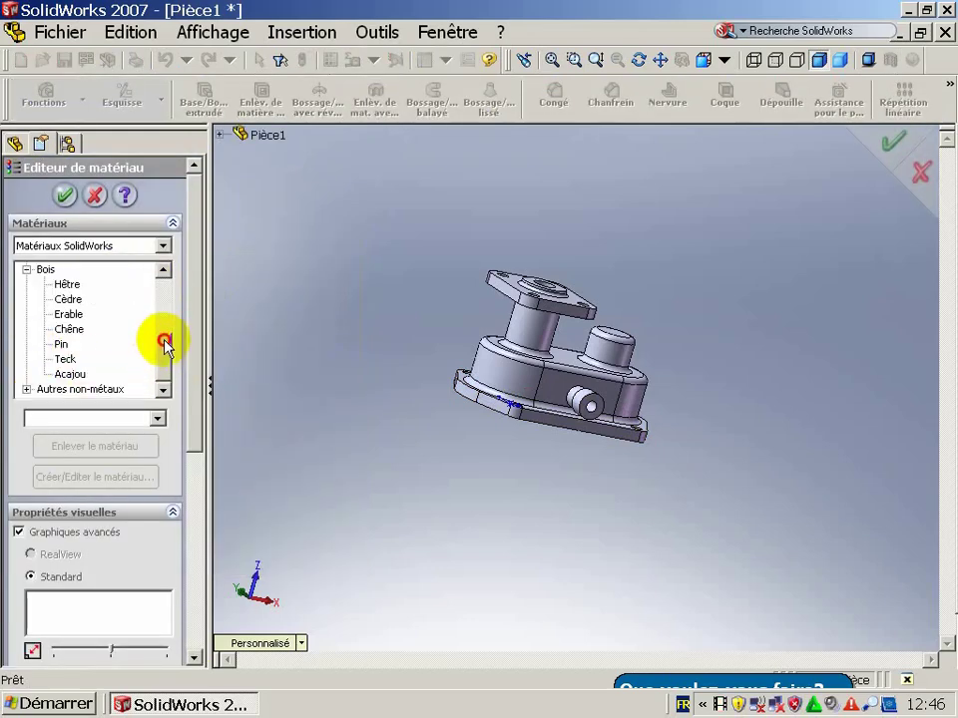
mouse_move(165, 339)
mouse_down()
mouse_move(169, 312)
mouse_move(158, 328)
mouse_move(171, 363)
mouse_up()
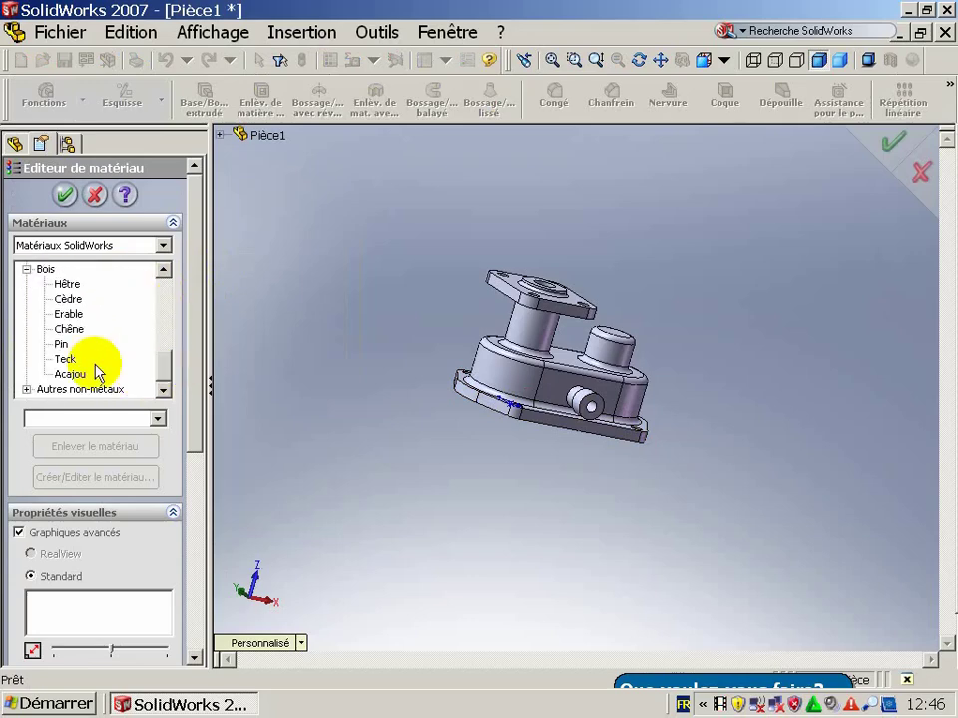
click(66, 358)
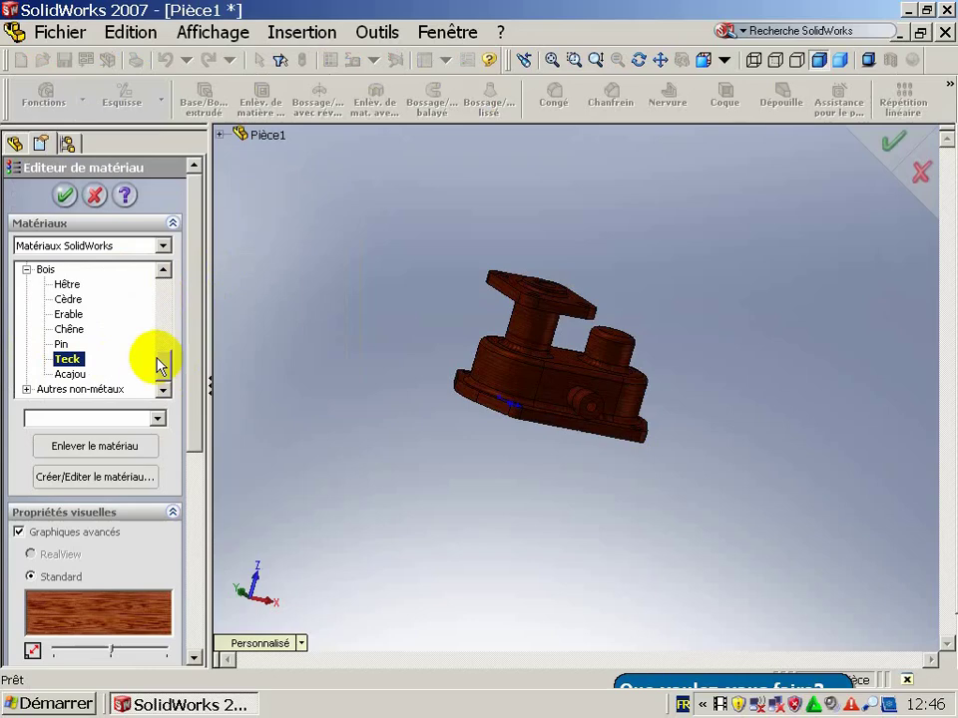
Step: Preview Verre, then Porcelaine céramique, from the Autres non-métaux category
double_click(105, 388)
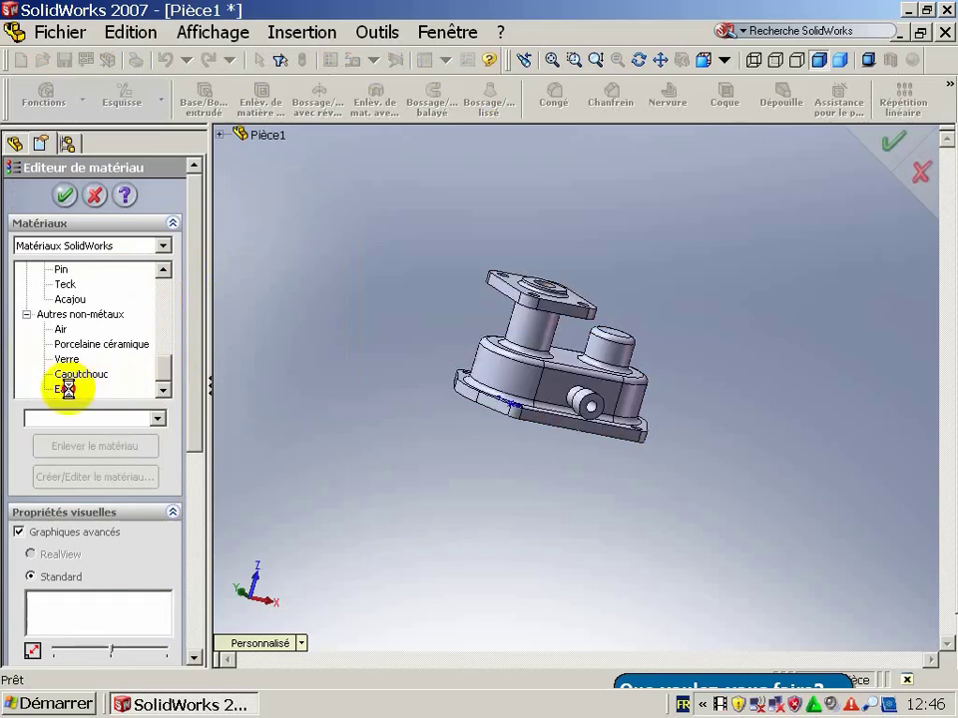
click(64, 359)
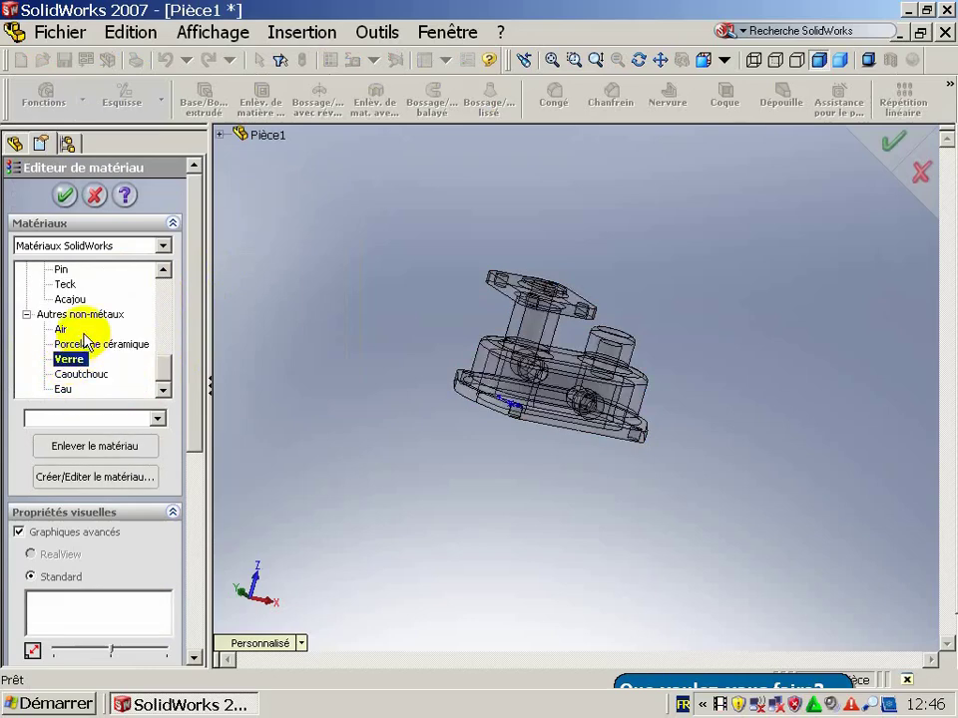
click(65, 344)
scroll(172, 368, up, 2)
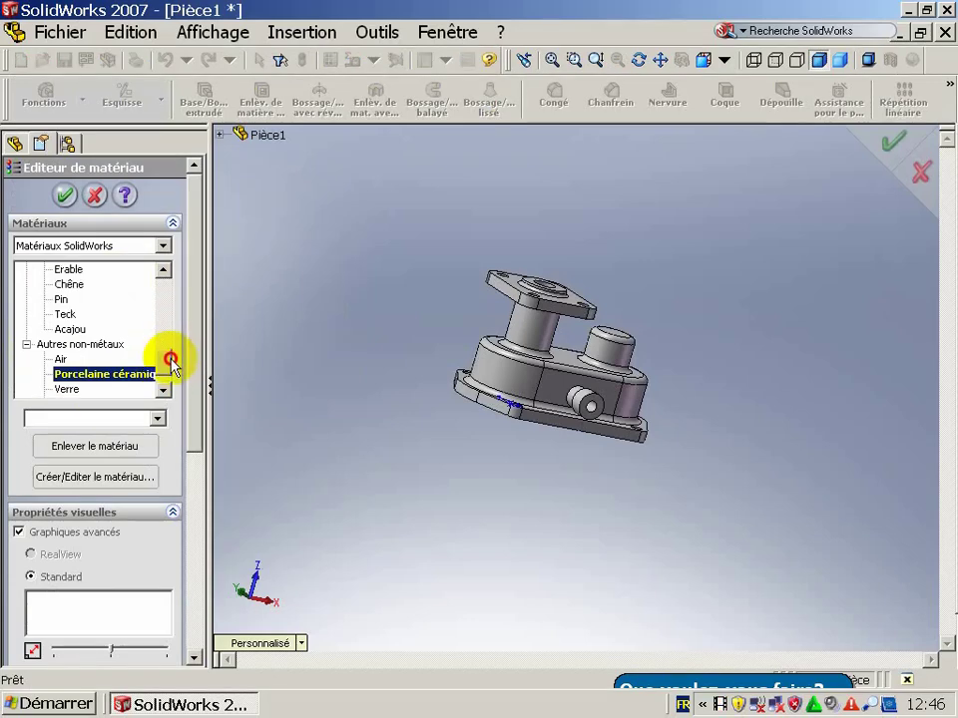
scroll(171, 367, down, 1)
scroll(172, 367, down, 1)
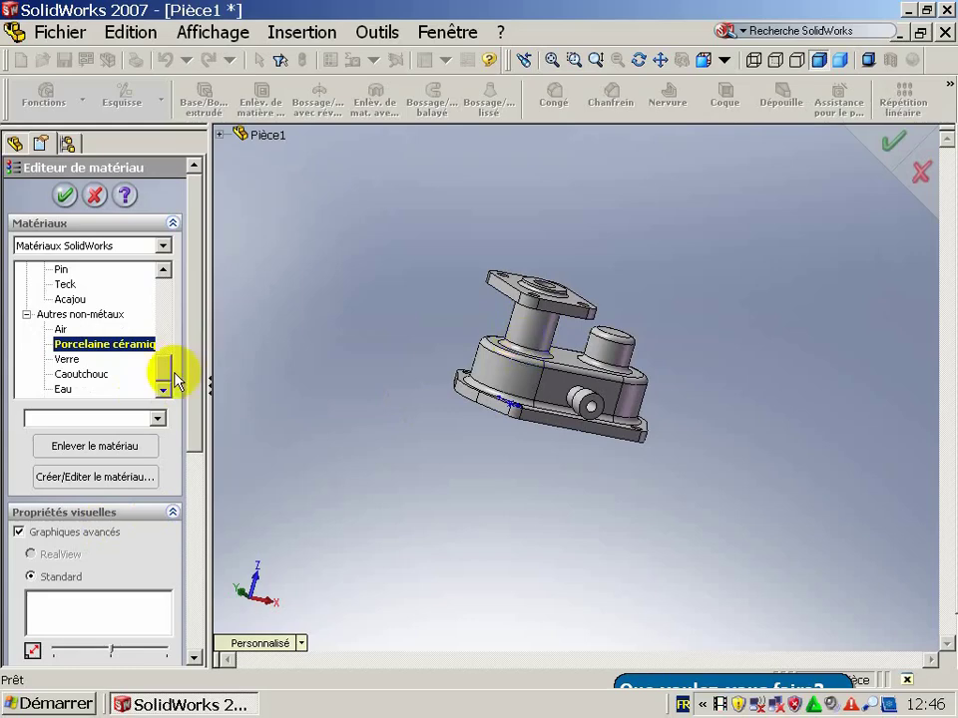
Step: Begin a new material database in the BECAP folder, then cancel the save and material dialogs
click(115, 480)
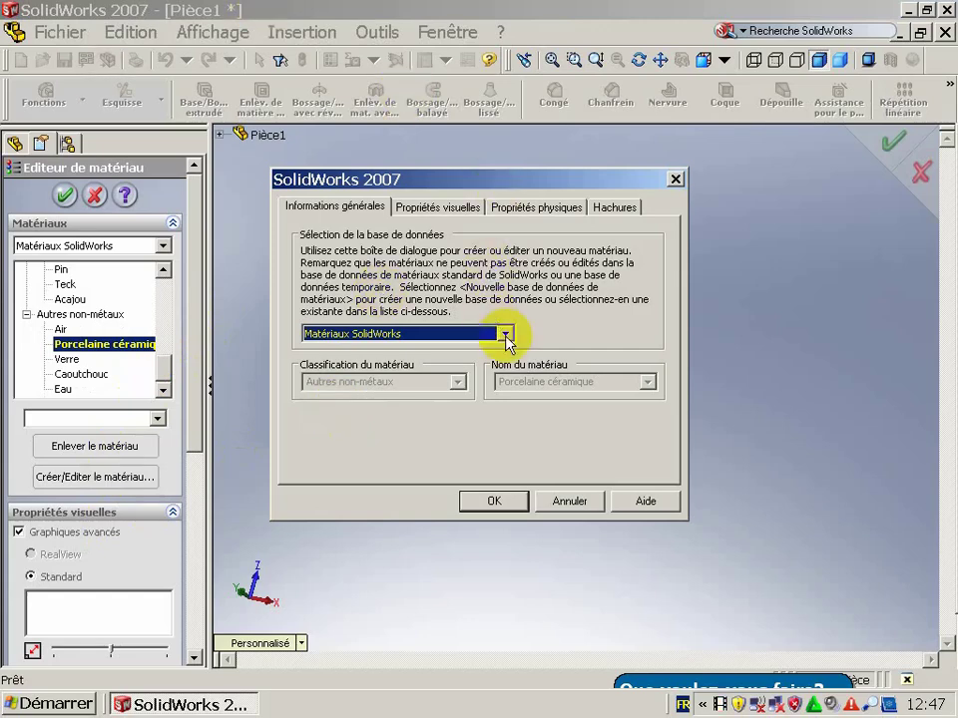
click(507, 339)
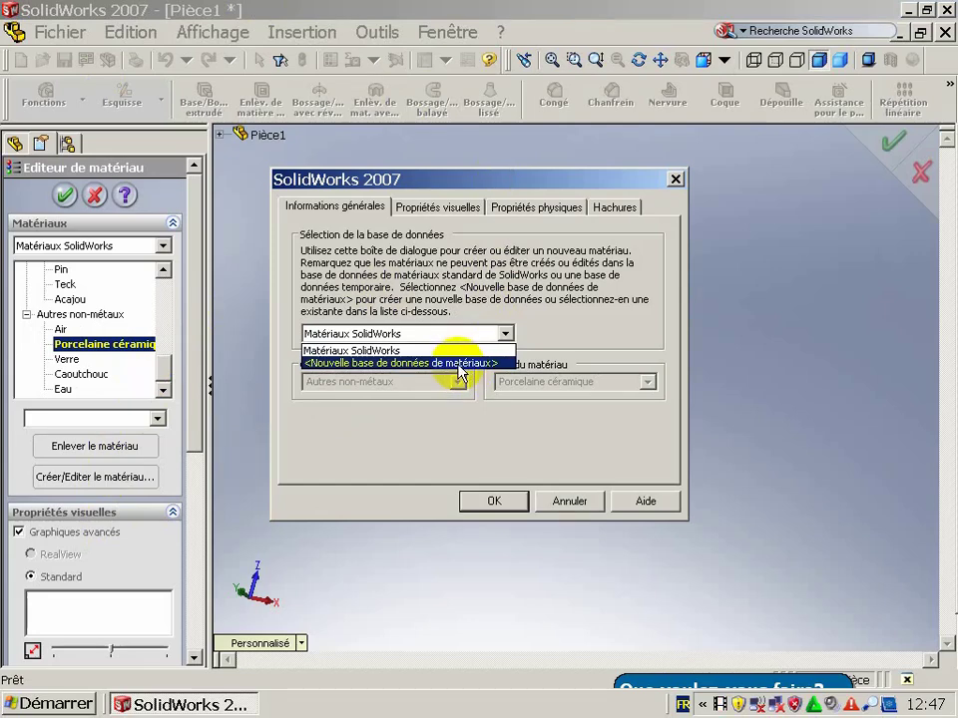
click(460, 364)
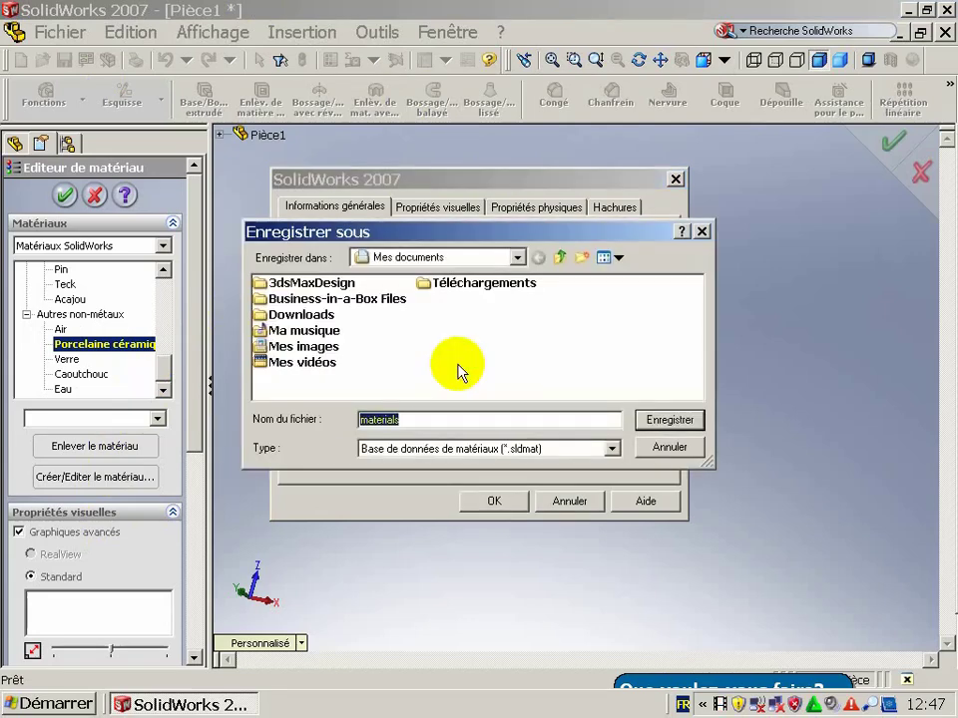
double_click(479, 284)
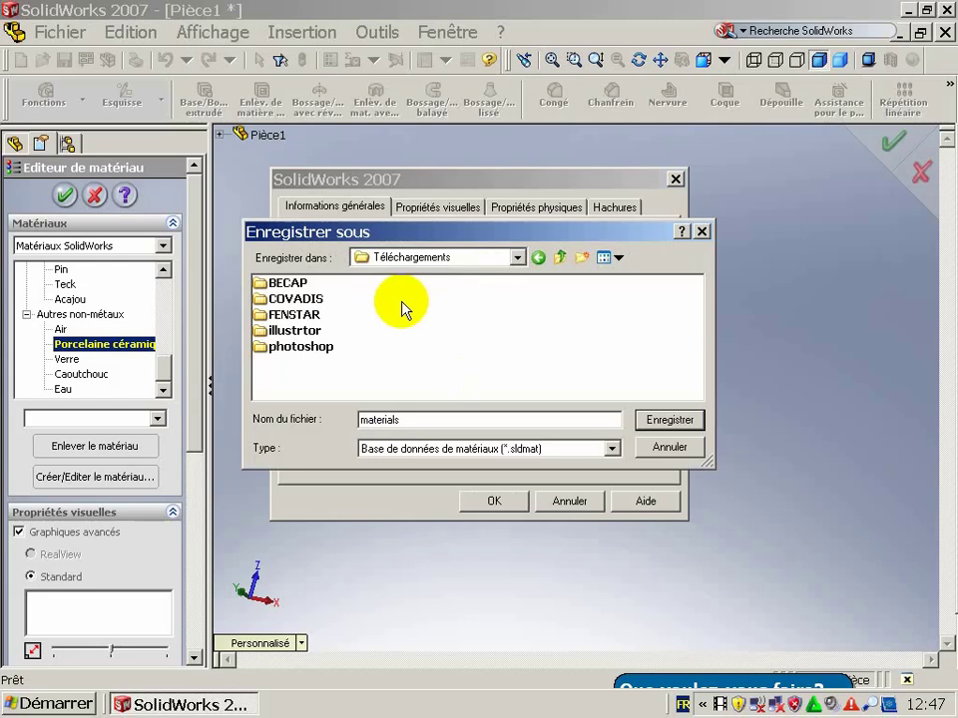
double_click(300, 284)
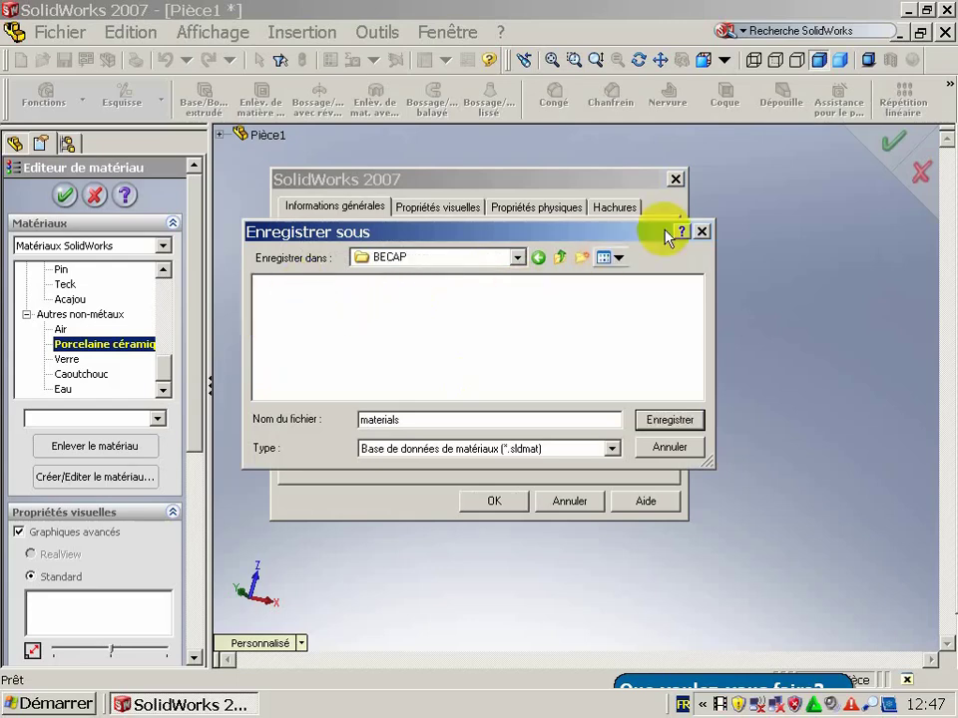
click(701, 230)
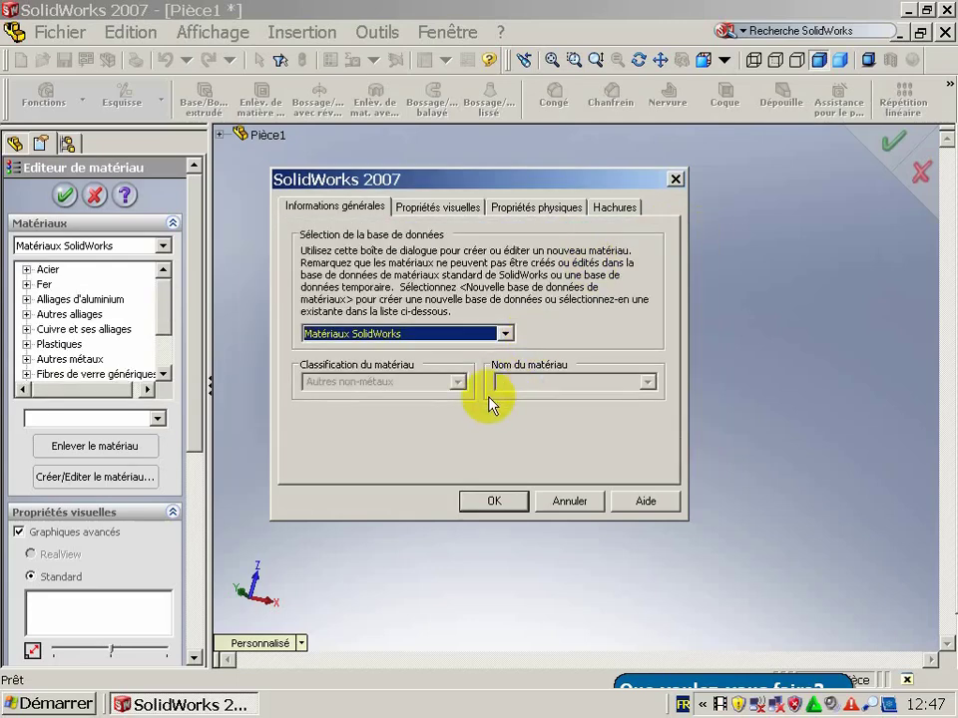
click(501, 335)
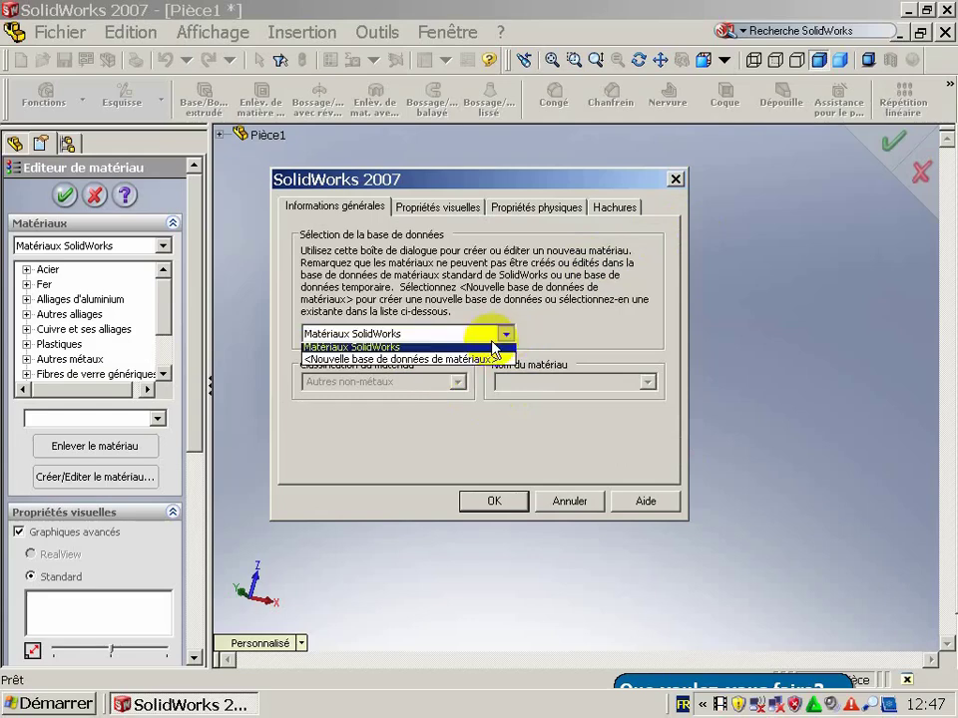
click(457, 364)
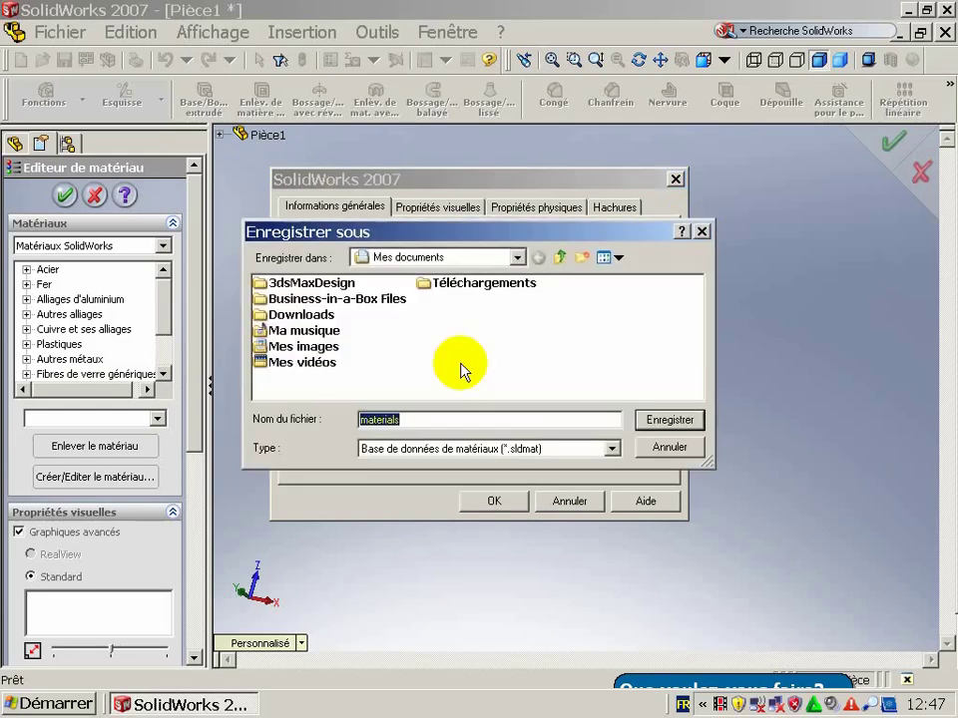
click(668, 449)
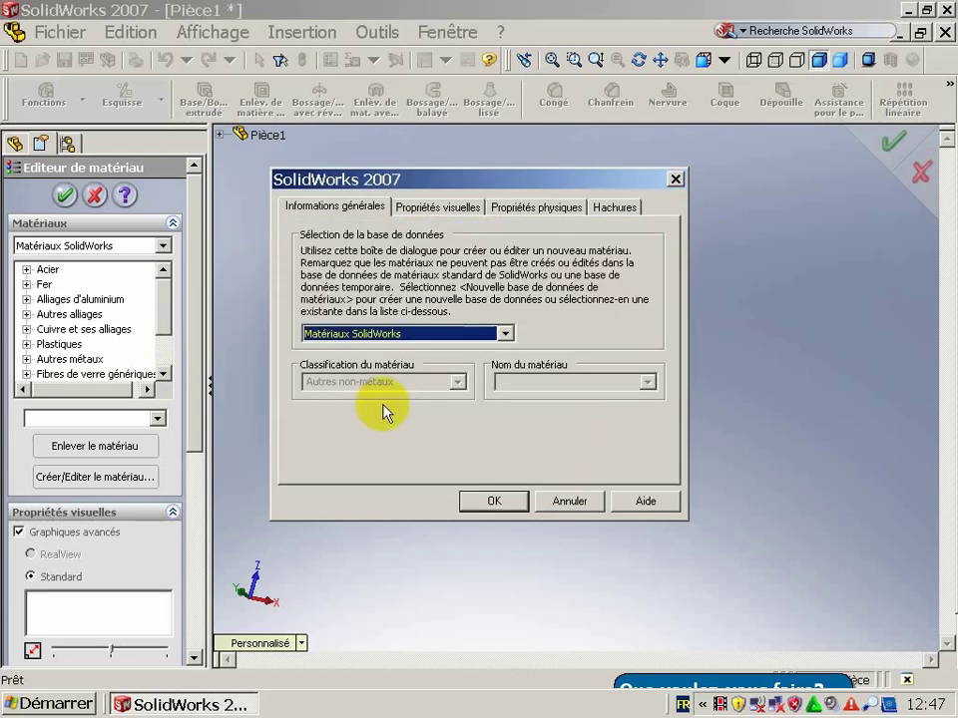
click(574, 500)
Step: Assign Cuivre from the copper alloys and orbit to check the copper finish
scroll(175, 325, up, 2)
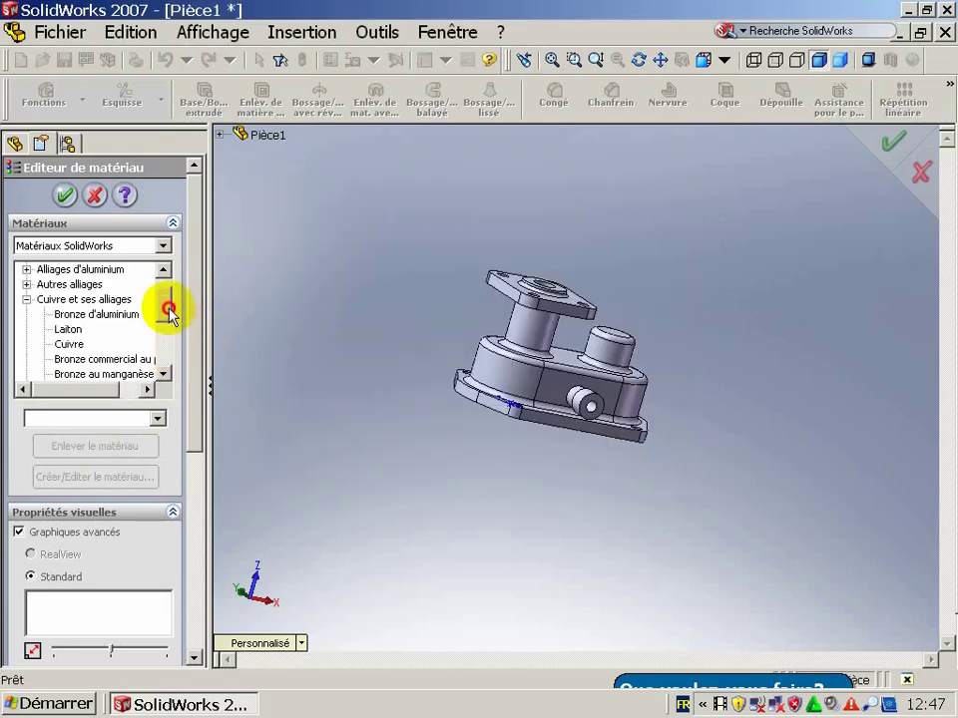
scroll(160, 321, up, 1)
click(72, 359)
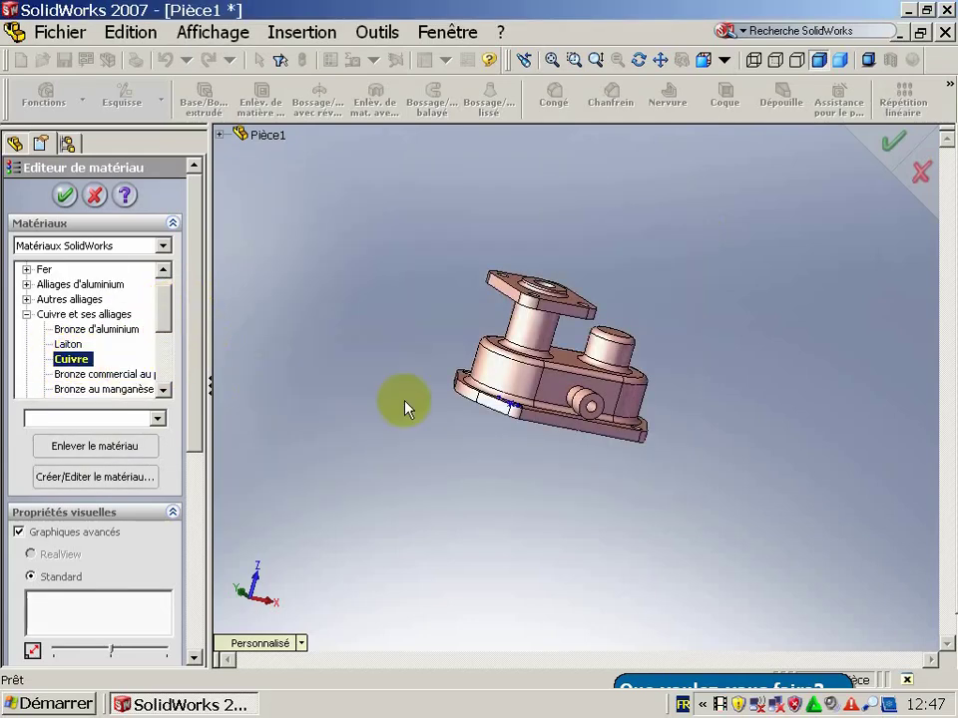
mouse_move(496, 344)
middle_down()
mouse_move(513, 386)
mouse_move(664, 444)
mouse_move(681, 481)
mouse_move(627, 496)
middle_up()
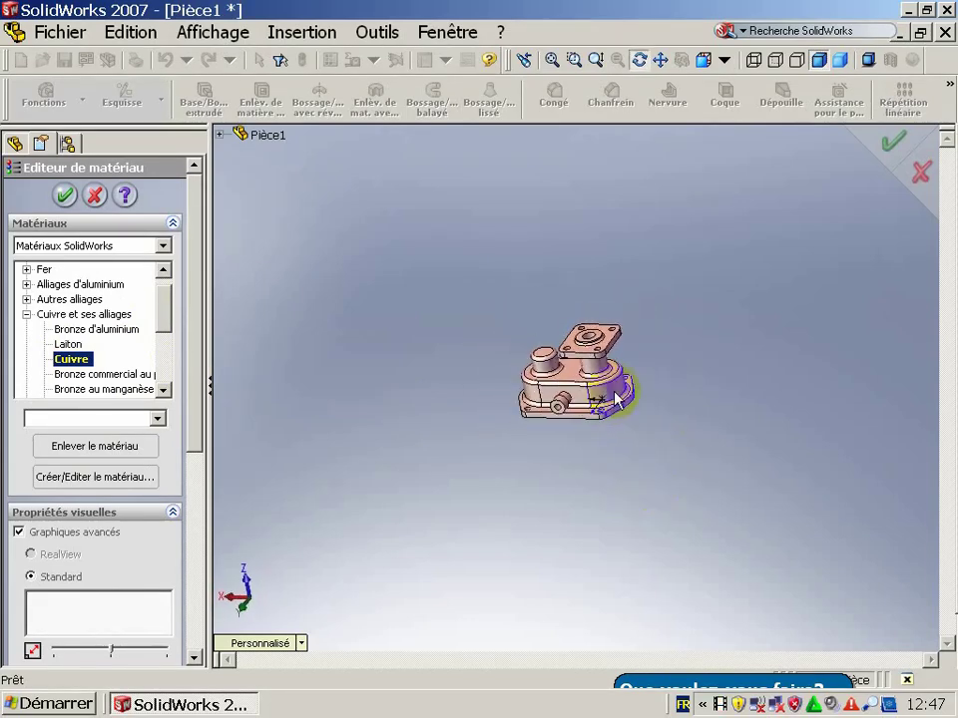
scroll(620, 395, down, 3)
mouse_move(619, 395)
middle_down()
mouse_move(567, 385)
mouse_move(634, 366)
mouse_move(618, 373)
mouse_move(589, 359)
middle_up()
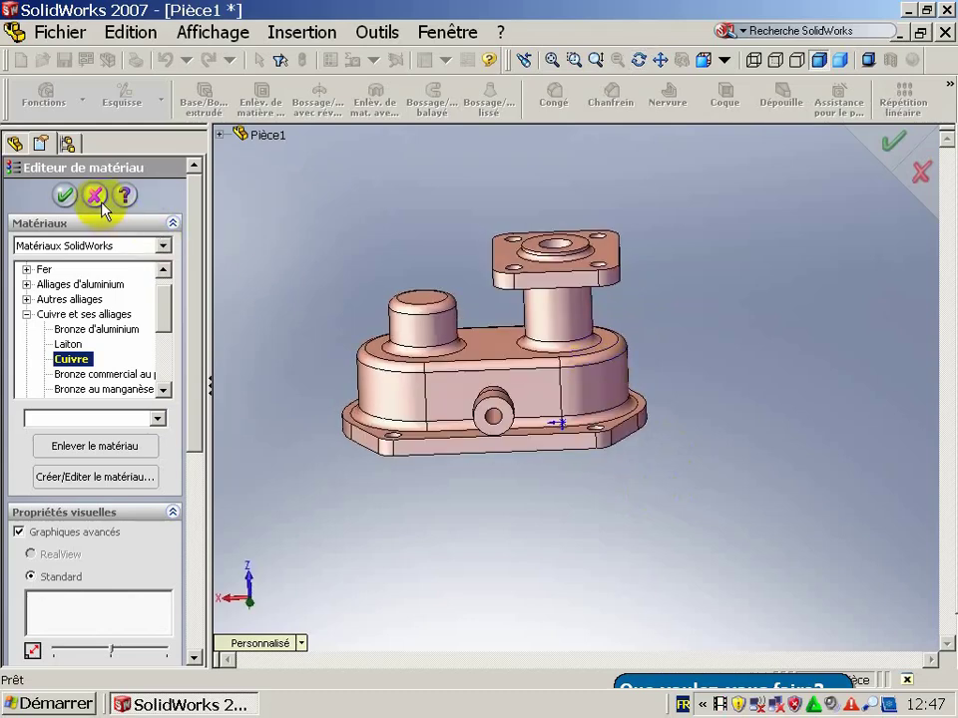